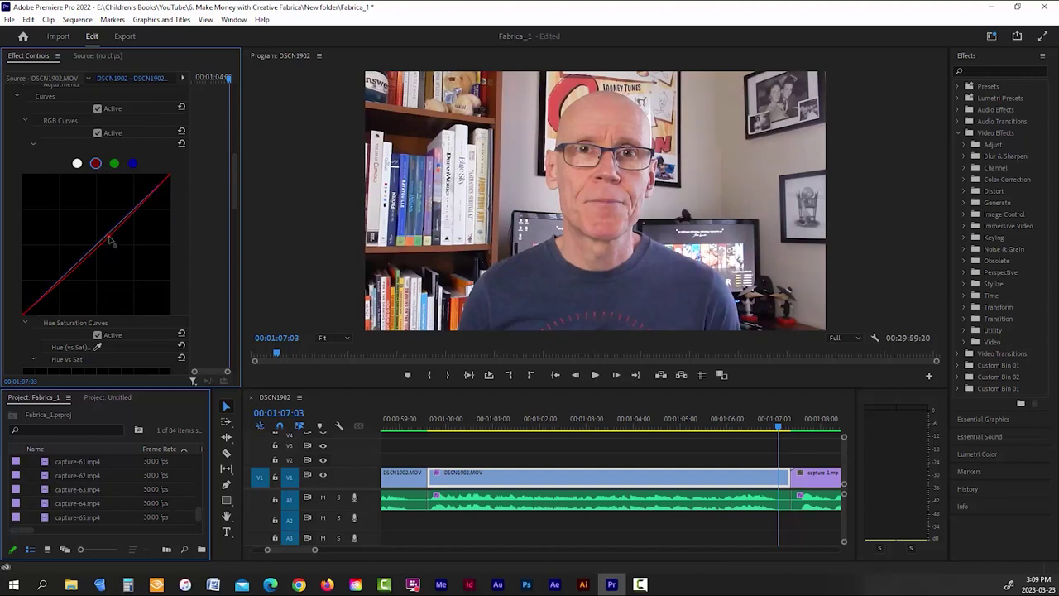
Move the production ID 4426377.mp4 clip on track V2 earlier on the timeline.
scroll(133, 185, up, 1)
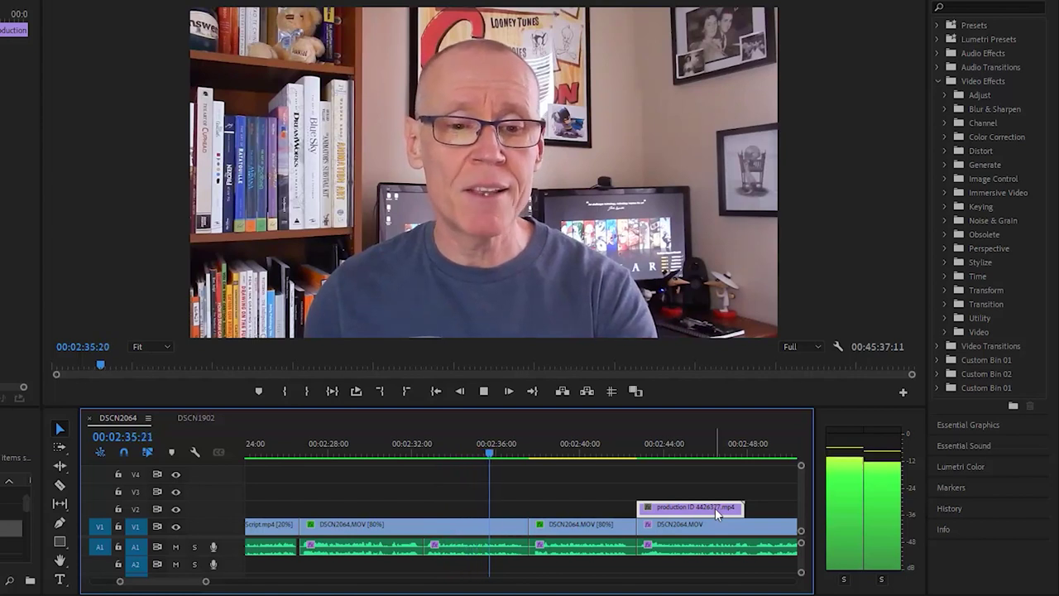
drag(714, 508, 613, 510)
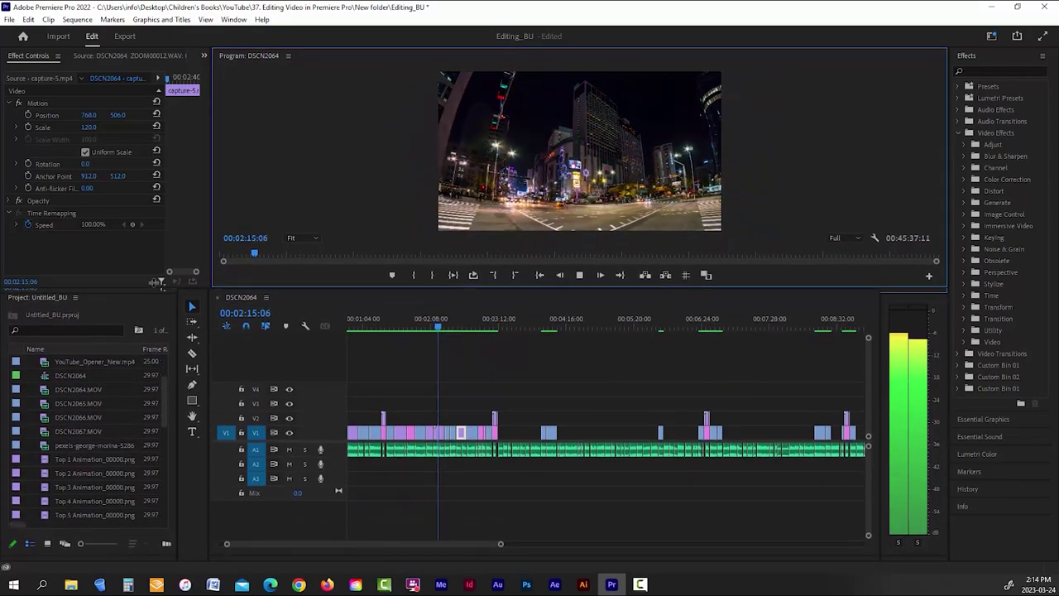
drag(154, 282, 145, 106)
Browse the 2. Raw Video and Audio and 3. B-Roll folders inside Project Template in File Explorer.
click(355, 206)
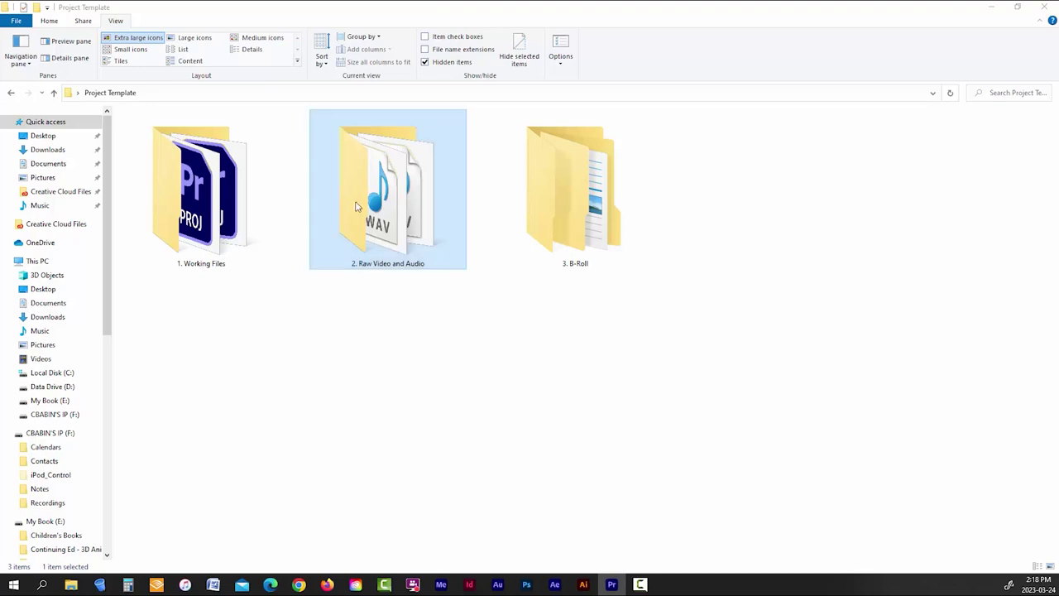
double_click(356, 206)
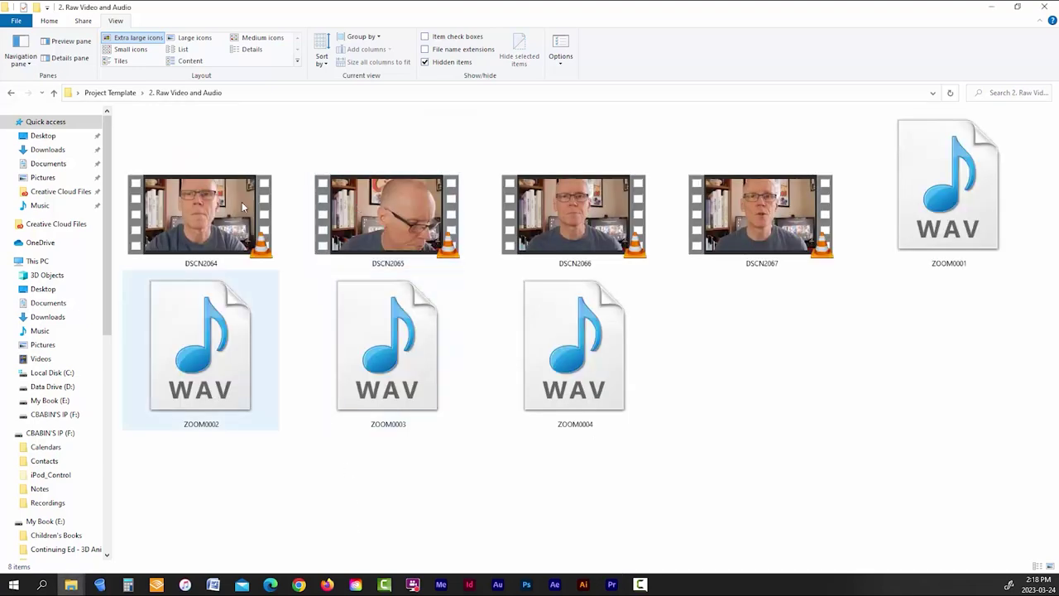
click(112, 94)
double_click(603, 206)
click(274, 199)
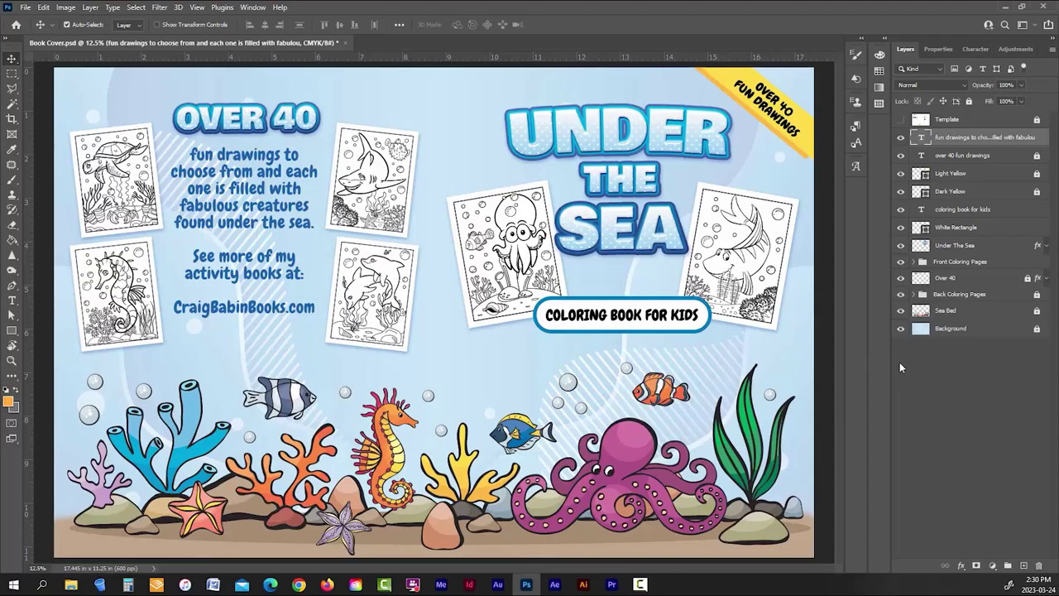
Toggle the visibility of the Background and Sea Bed layers off and on in Book Cover.psd in Photoshop.
click(901, 329)
click(901, 329)
click(901, 311)
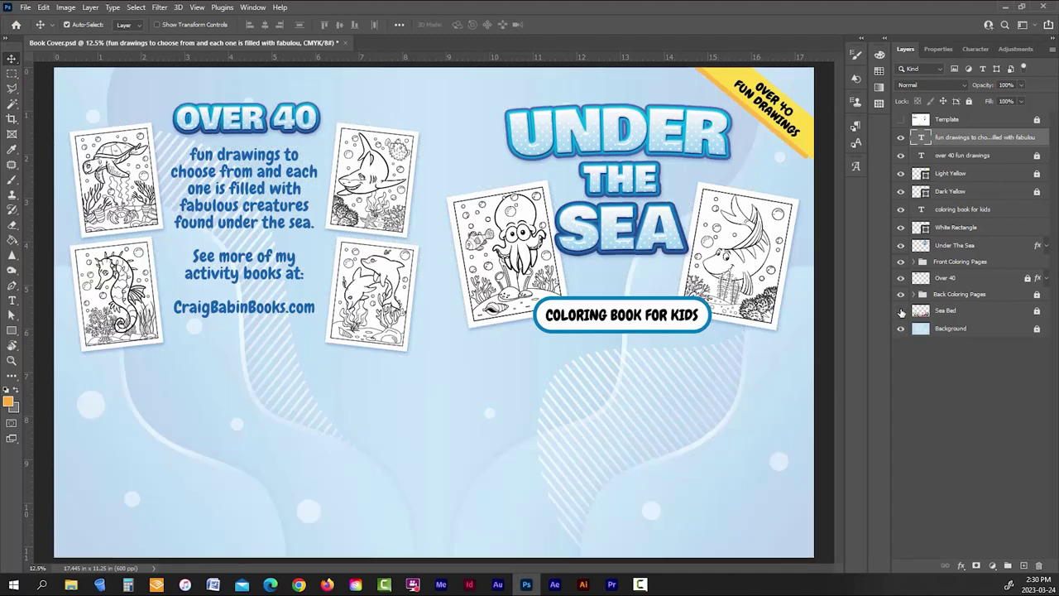
click(901, 311)
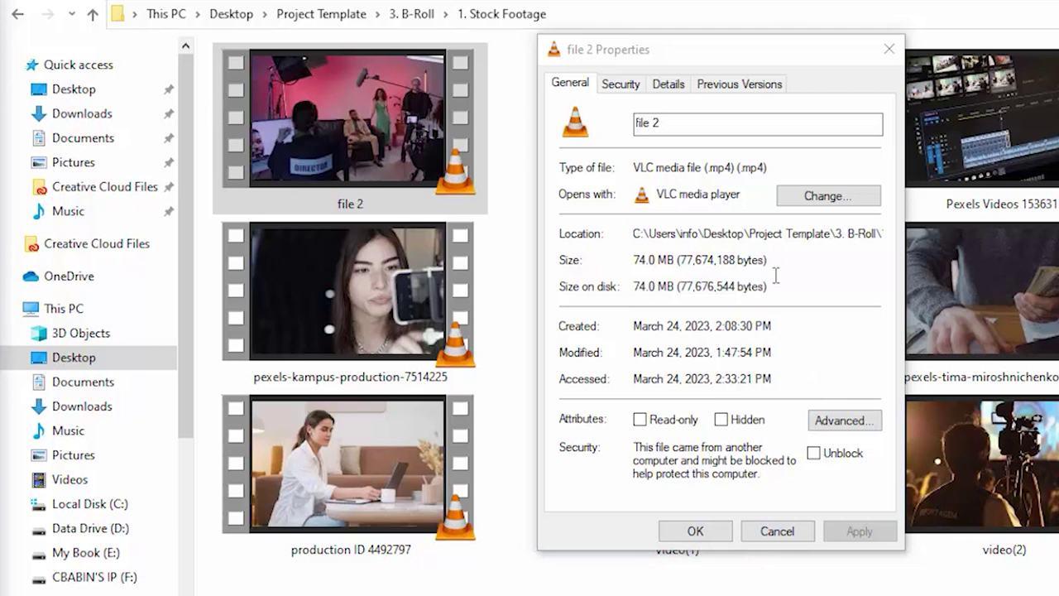
Check the size of file 2 in its properties and bring up the options for the clip named video in Stock Footage.
drag(767, 263, 640, 263)
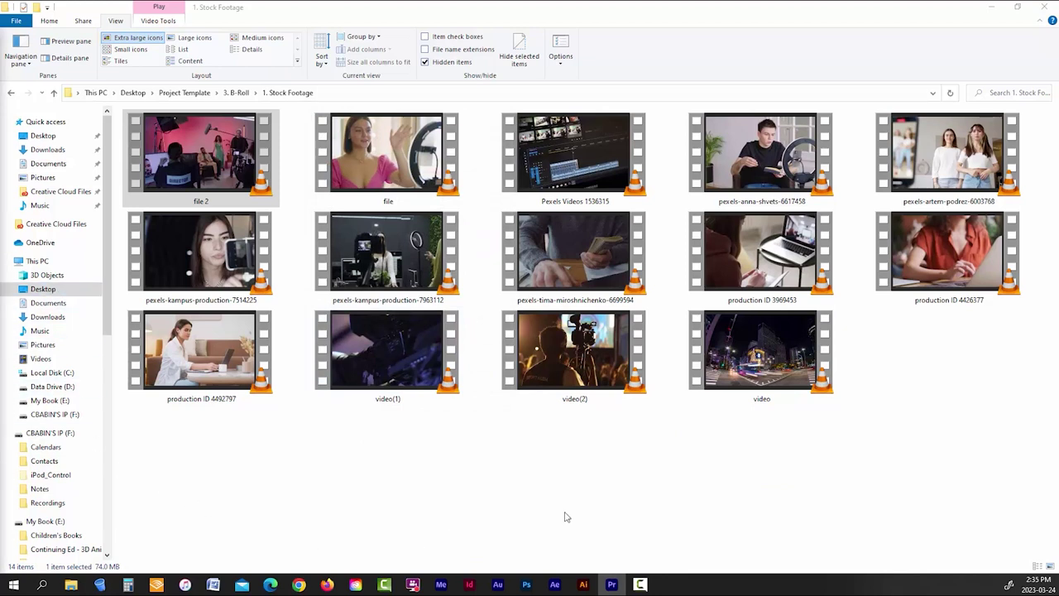
click(717, 354)
right_click(716, 354)
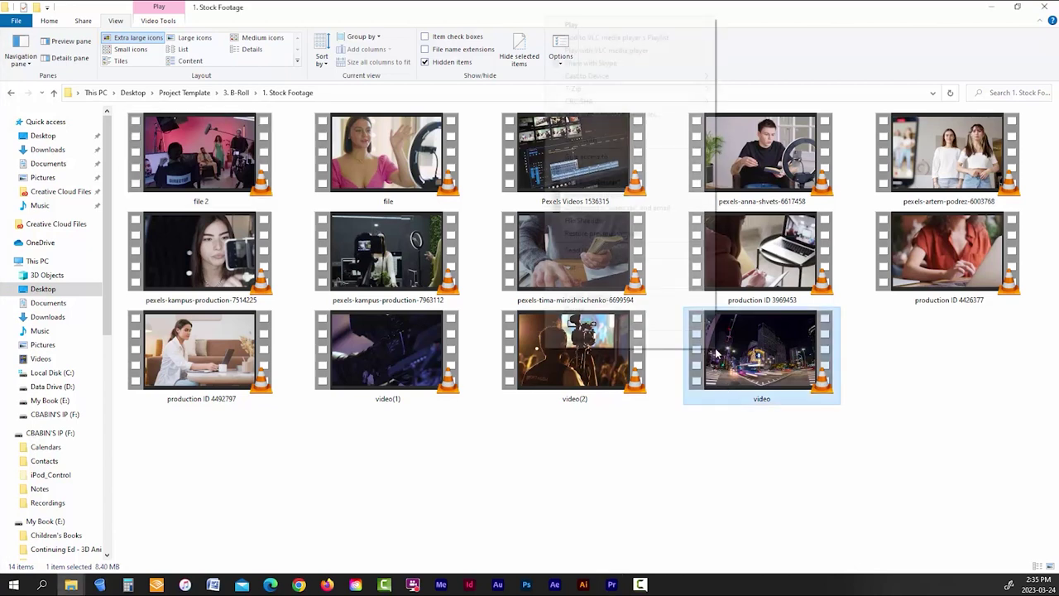
click(625, 273)
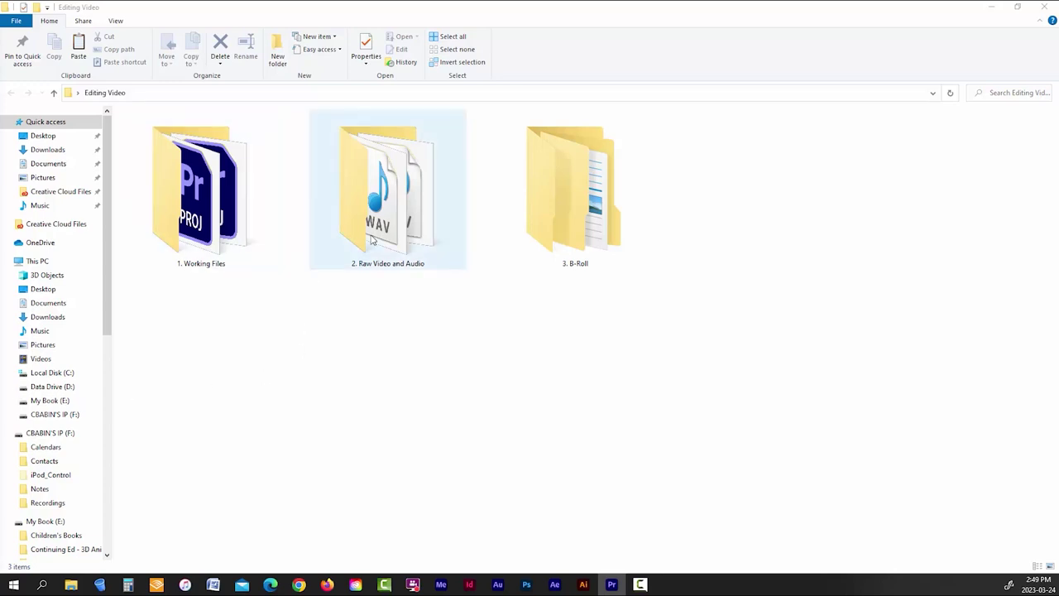
View the contents of the 1. Working Files and 2. Raw Video and Audio folders inside Editing Video.
double_click(190, 211)
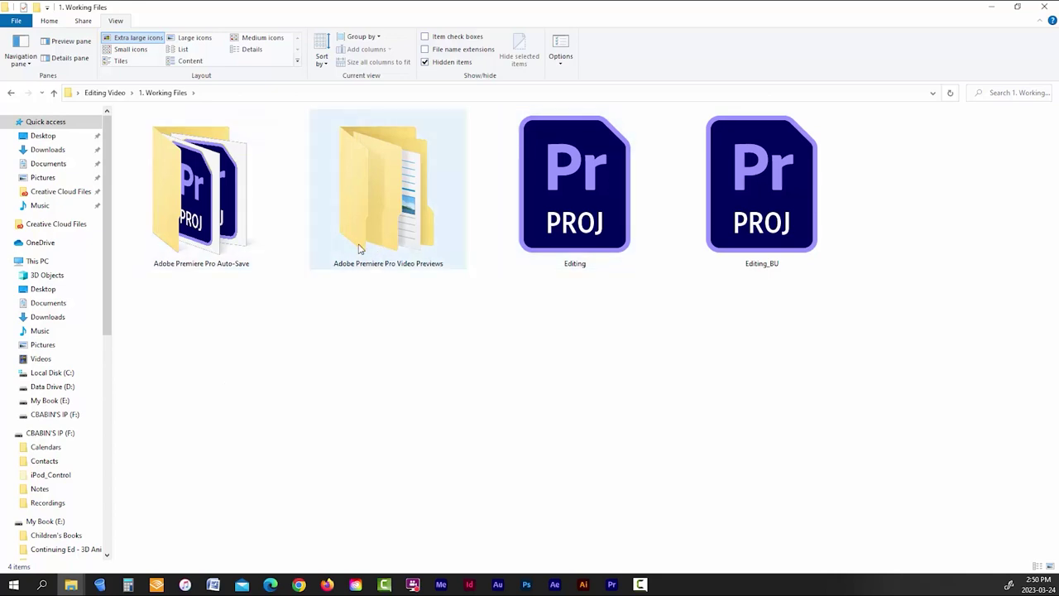
click(106, 93)
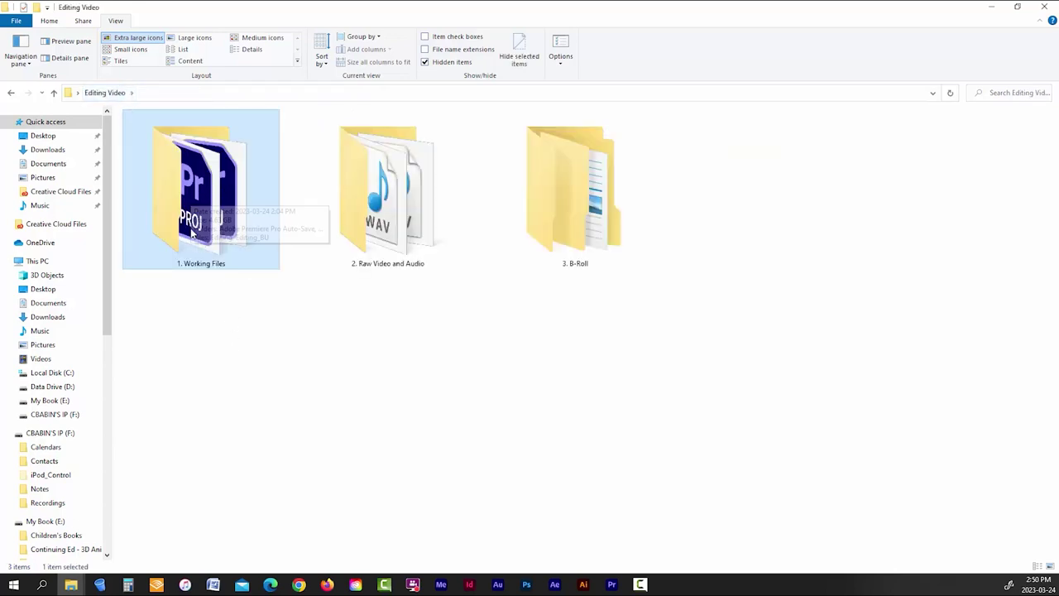
double_click(391, 270)
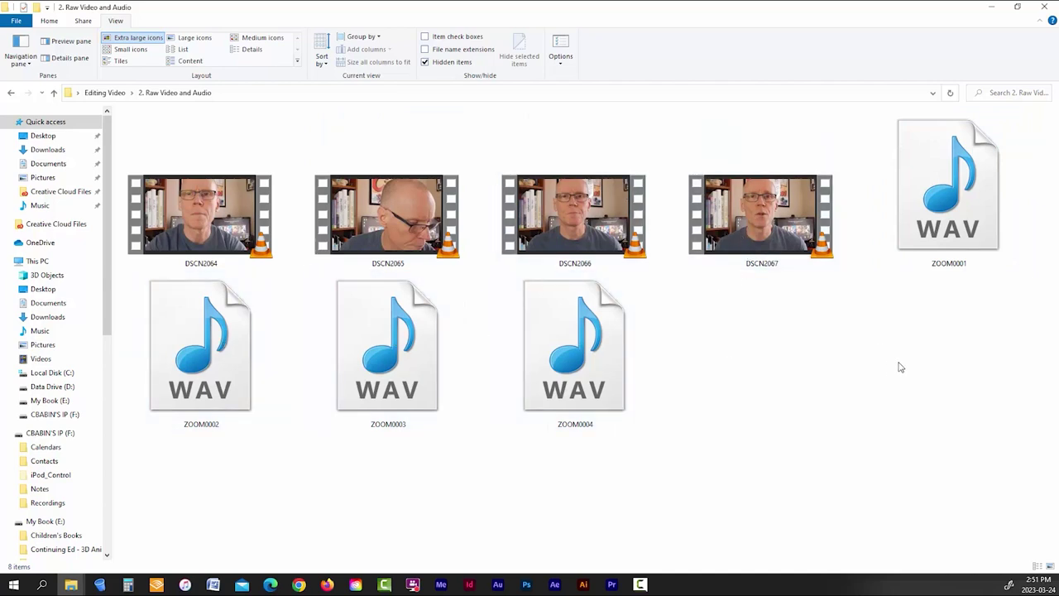
click(105, 92)
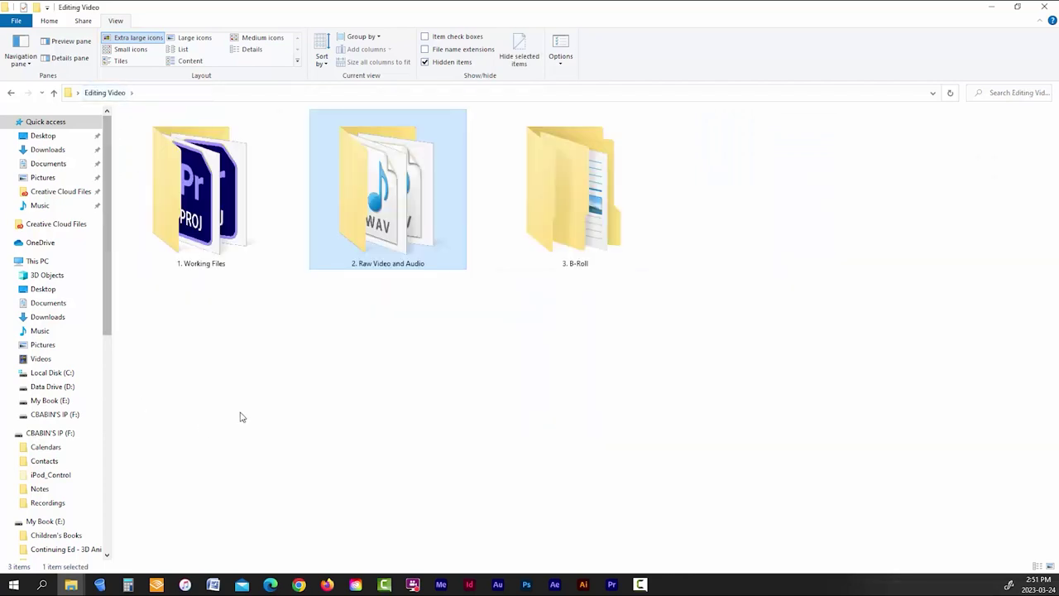
Open the 3. B-Roll folder and view the clips in its 1. Stock Footage subfolder.
click(546, 210)
double_click(546, 211)
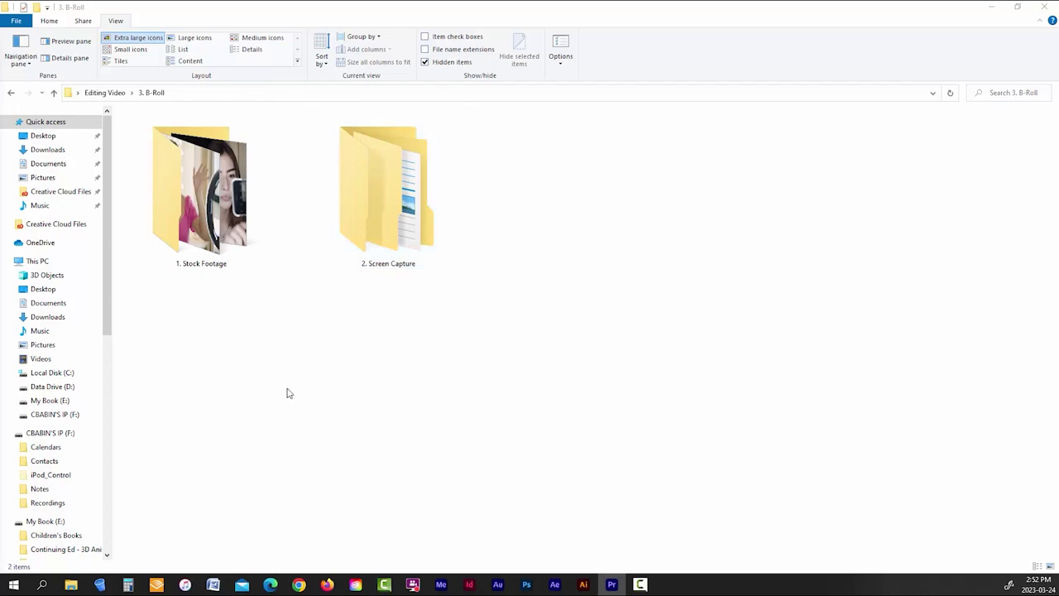
double_click(209, 222)
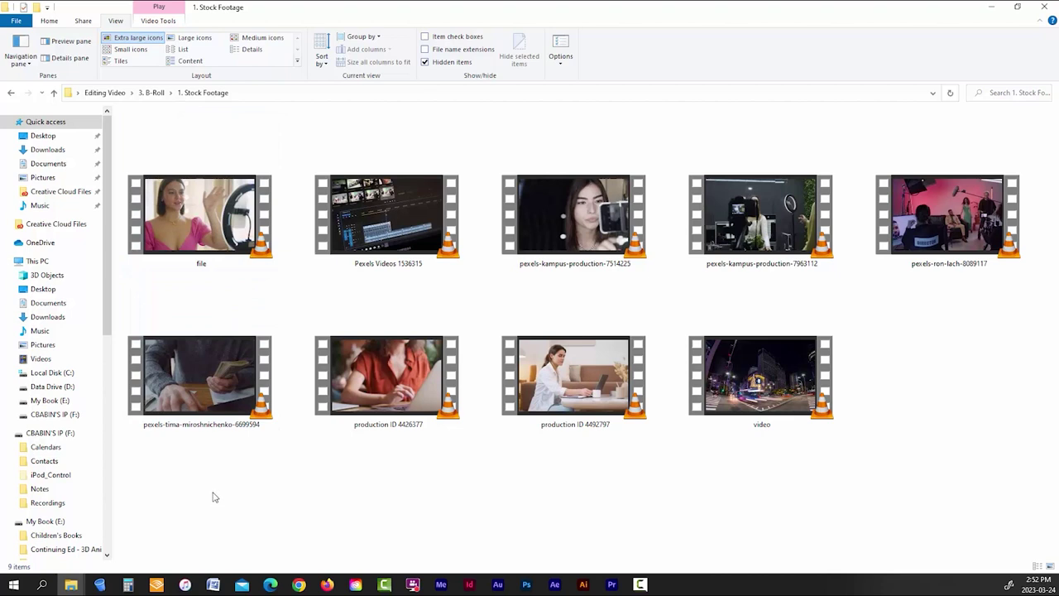
click(152, 92)
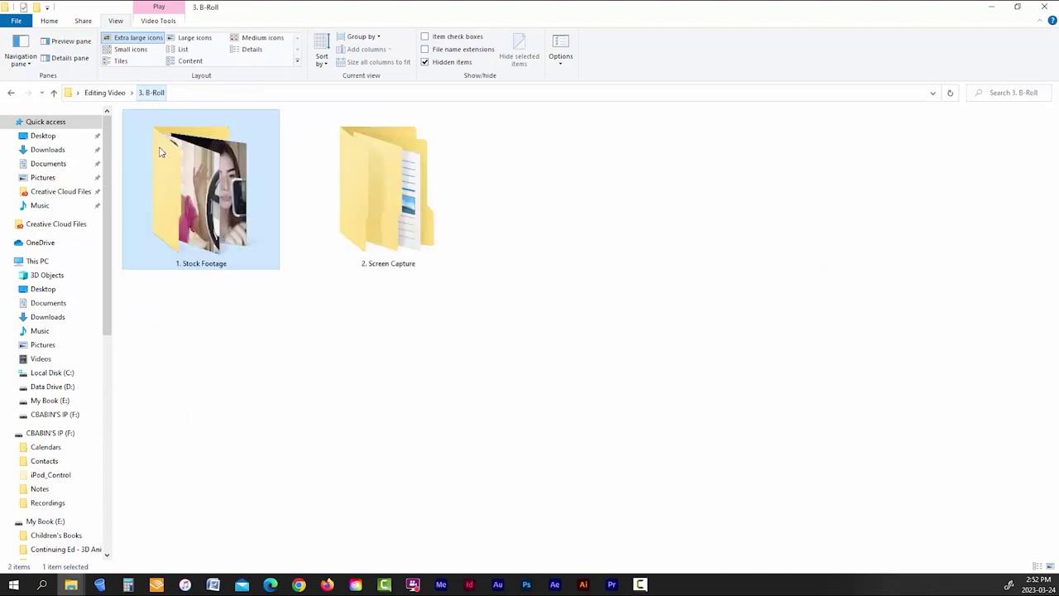
Open the capture-7 video from its folder within 2. Screen Capture.
double_click(385, 201)
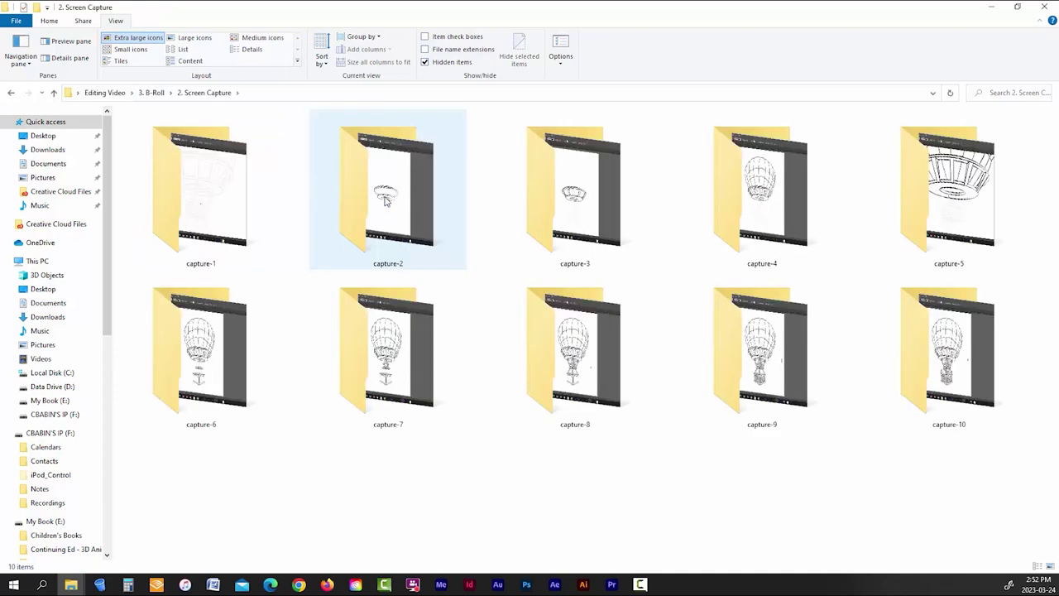
double_click(369, 331)
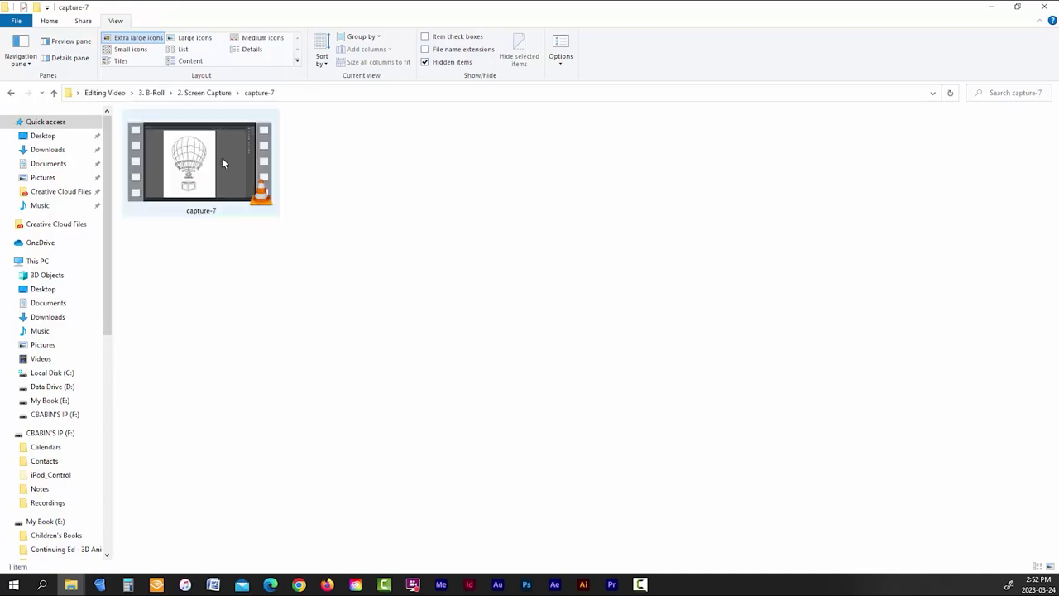
click(221, 163)
double_click(222, 162)
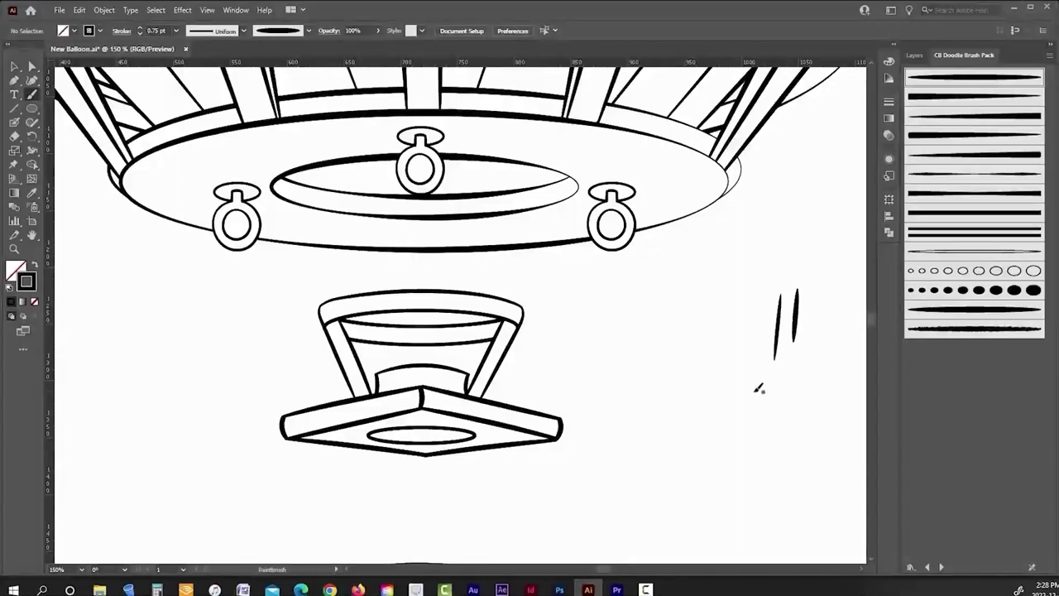
Paint a short brush stroke across the base of the small frame below the balloon ring in Illustrator.
scroll(397, 354, up, 2)
mouse_move(391, 385)
mouse_down()
mouse_move(373, 364)
mouse_move(363, 258)
mouse_move(405, 261)
mouse_move(378, 174)
mouse_move(414, 137)
mouse_move(430, 219)
mouse_move(457, 195)
mouse_move(457, 253)
mouse_move(512, 251)
mouse_move(467, 376)
mouse_up()
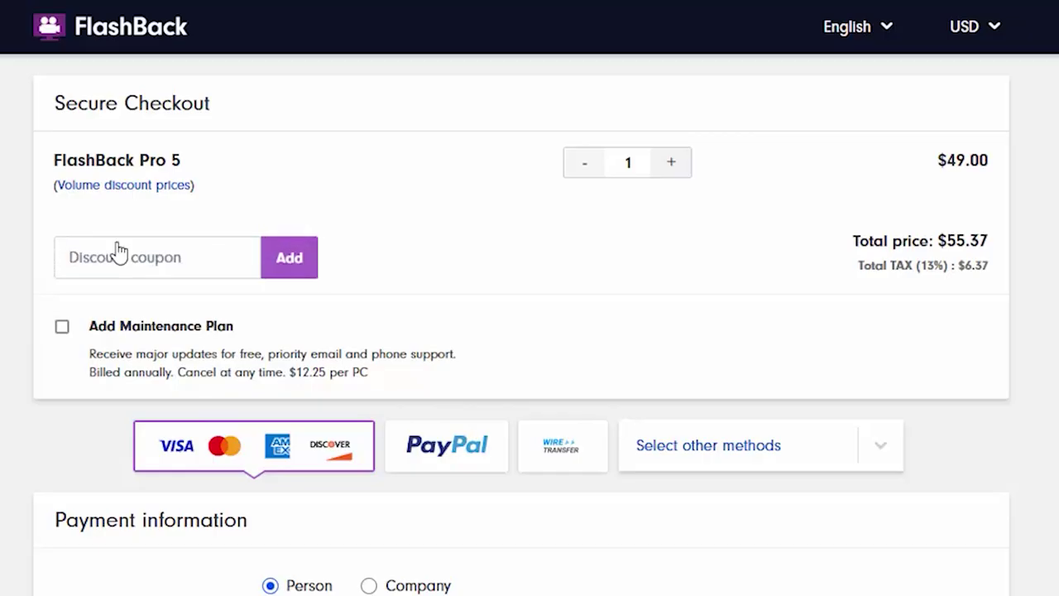
Apply the copied discount coupon to the FlashBack Pro 5 order at checkout.
key(ctrl+v)
click(269, 276)
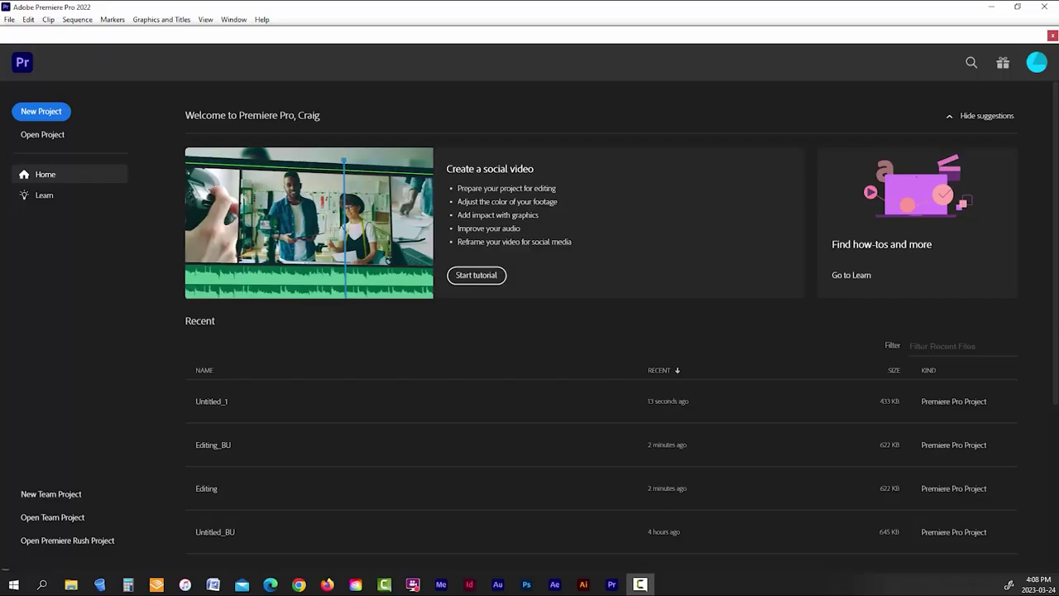
Start a new Premiere Pro project and set its location to the 1. Working Files folder in Desktop\Editing Video.
click(46, 111)
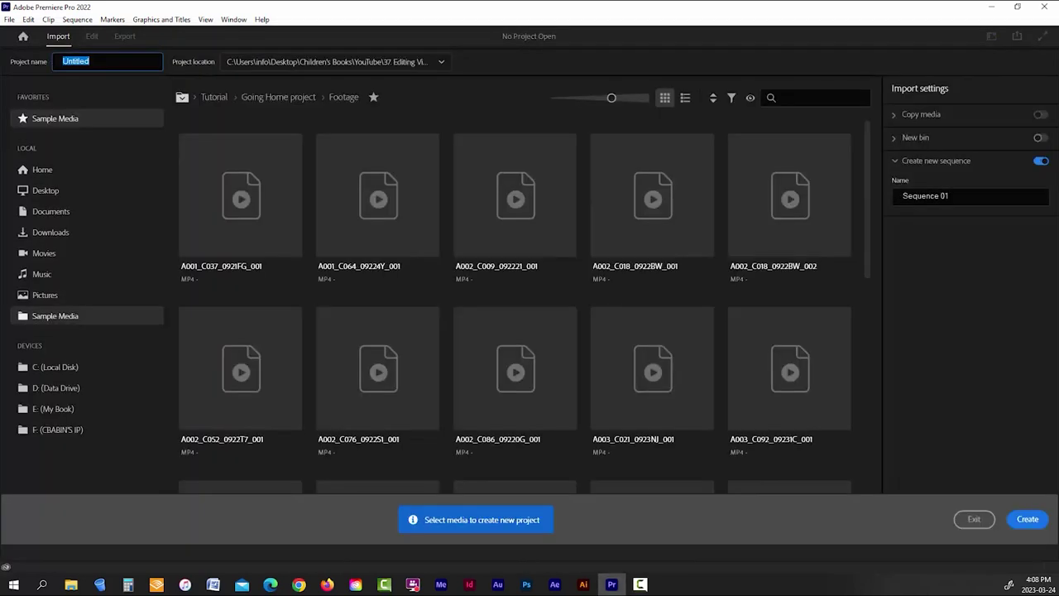
click(436, 62)
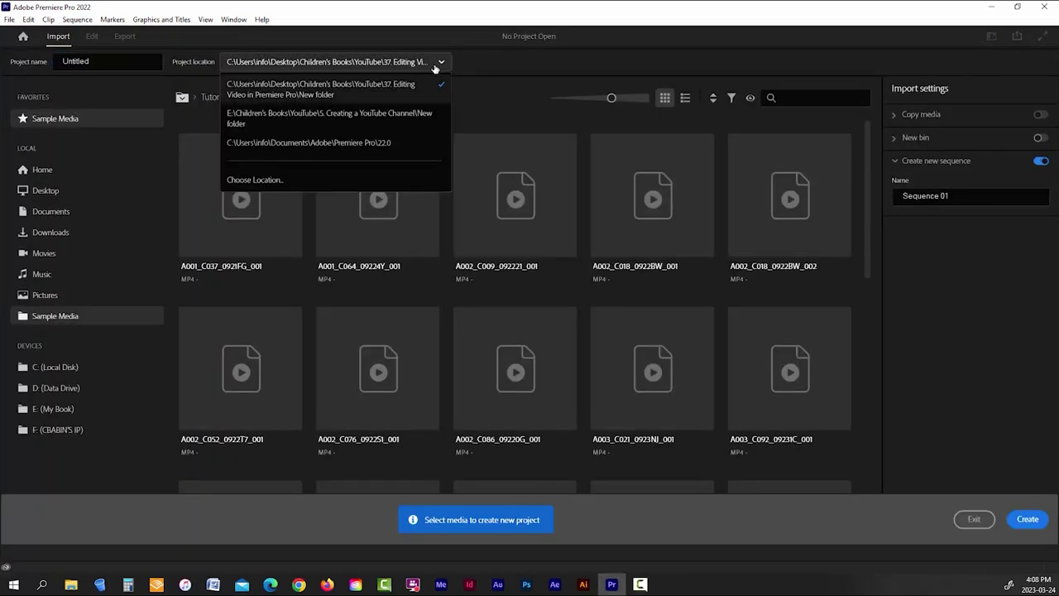
click(254, 180)
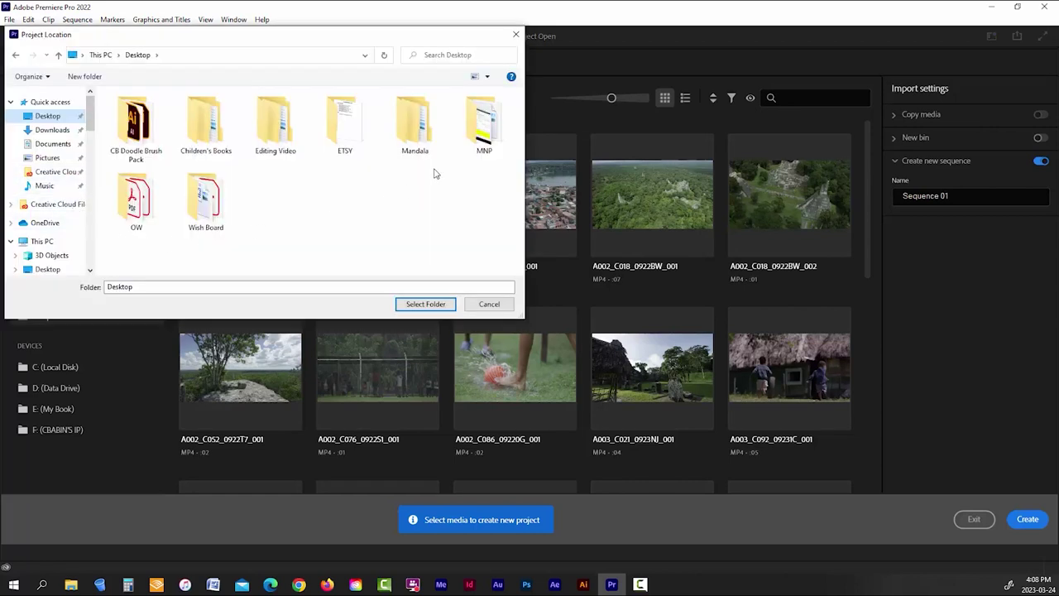
double_click(276, 124)
click(187, 171)
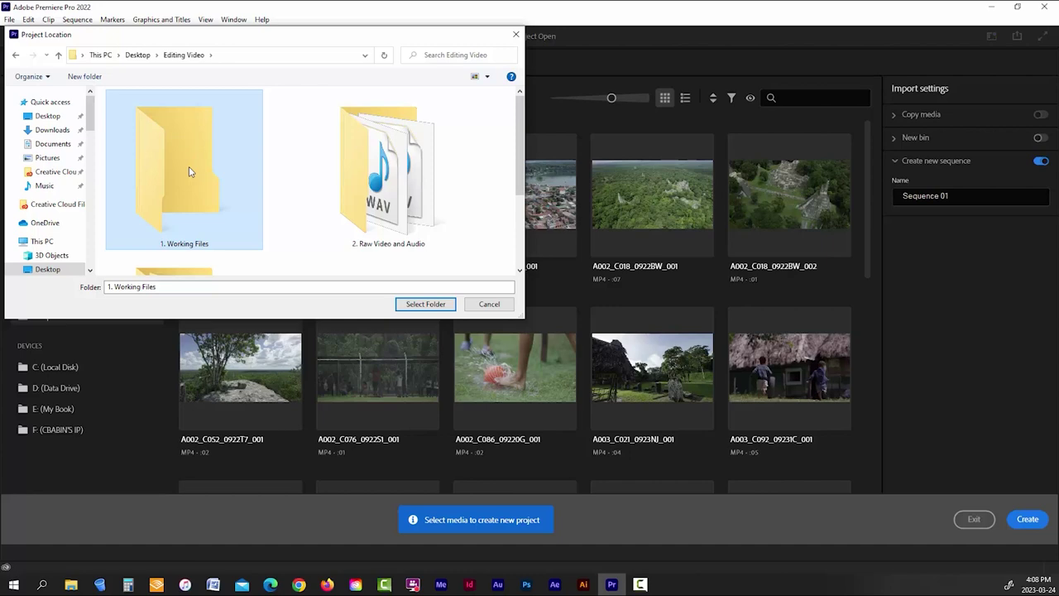
click(425, 304)
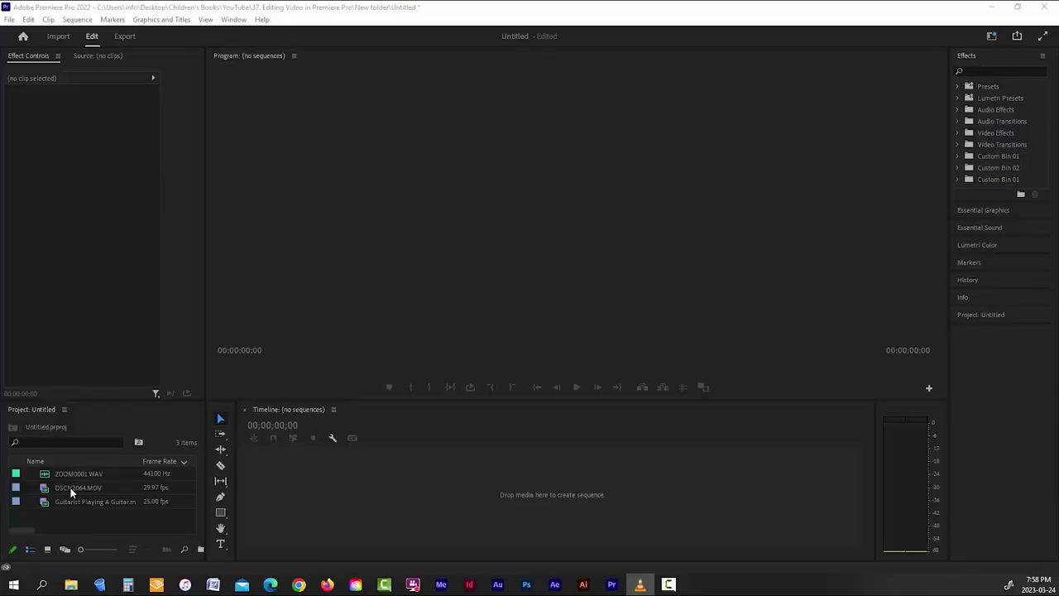
Create a sequence from DSCN2064.MOV and review its sequence settings.
click(67, 487)
drag(65, 487, 306, 502)
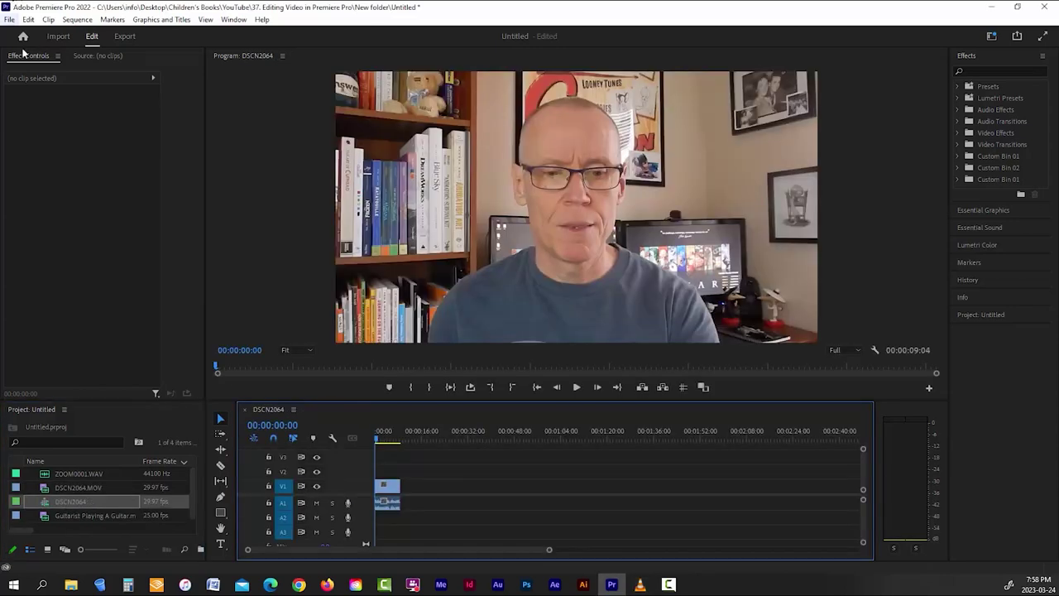
click(76, 19)
click(87, 35)
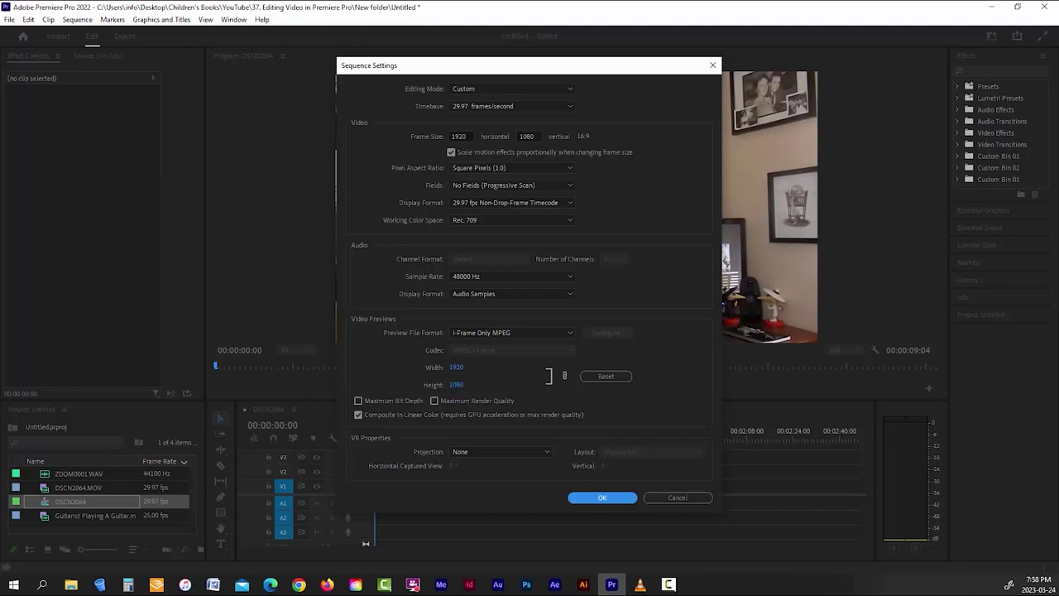
click(583, 499)
Delete the DSCN2064 clip from the timeline and its sequence from the project.
drag(422, 475, 390, 509)
key(Delete)
click(27, 503)
key(Delete)
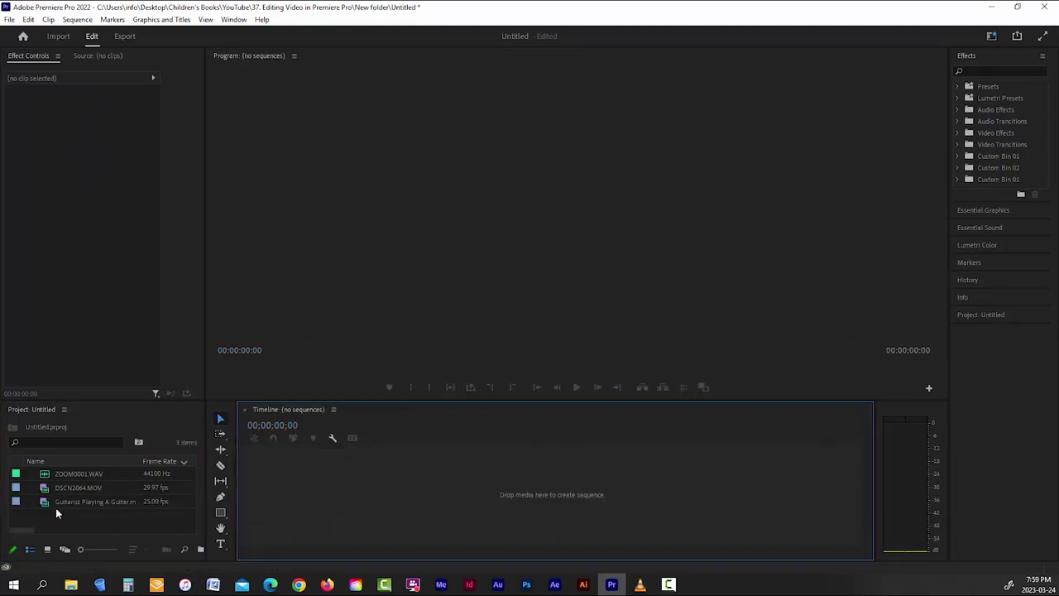
Create a sequence from Guitarist Playing A Guitar.mp4 and review its sequence settings.
click(67, 501)
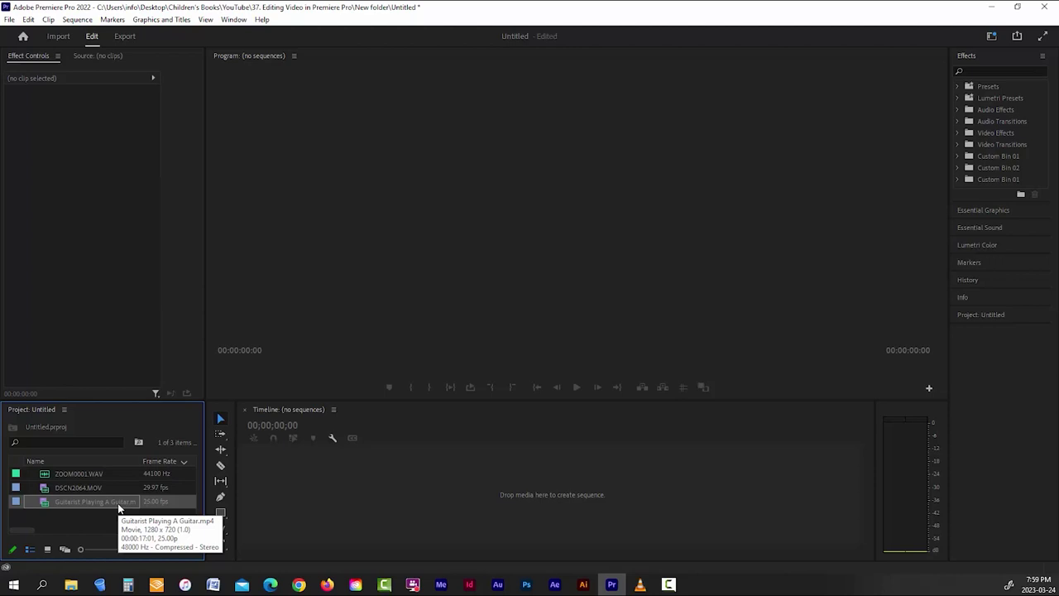
drag(45, 506, 319, 519)
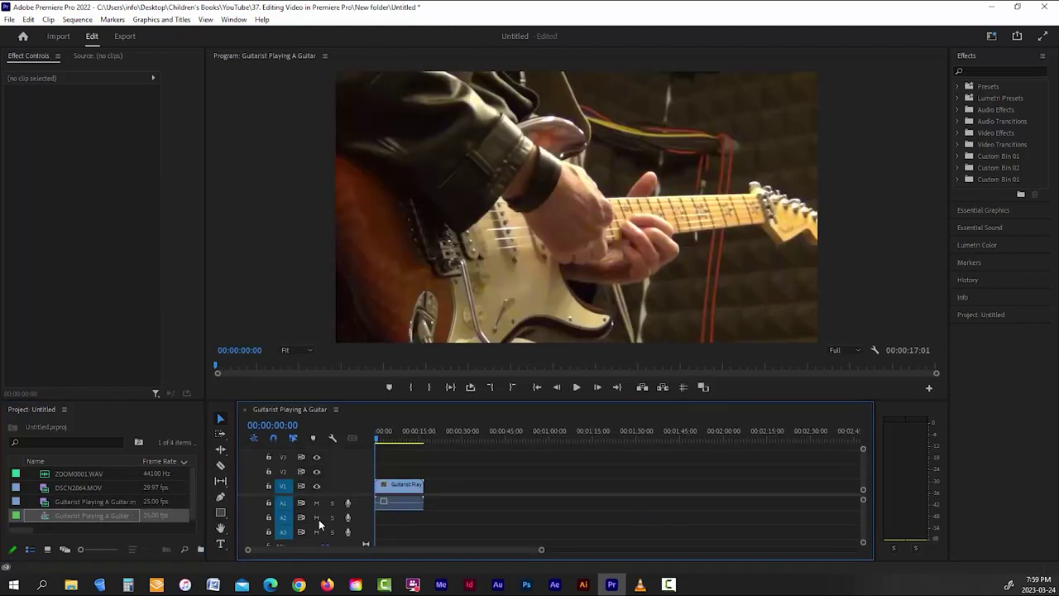
click(74, 20)
click(104, 30)
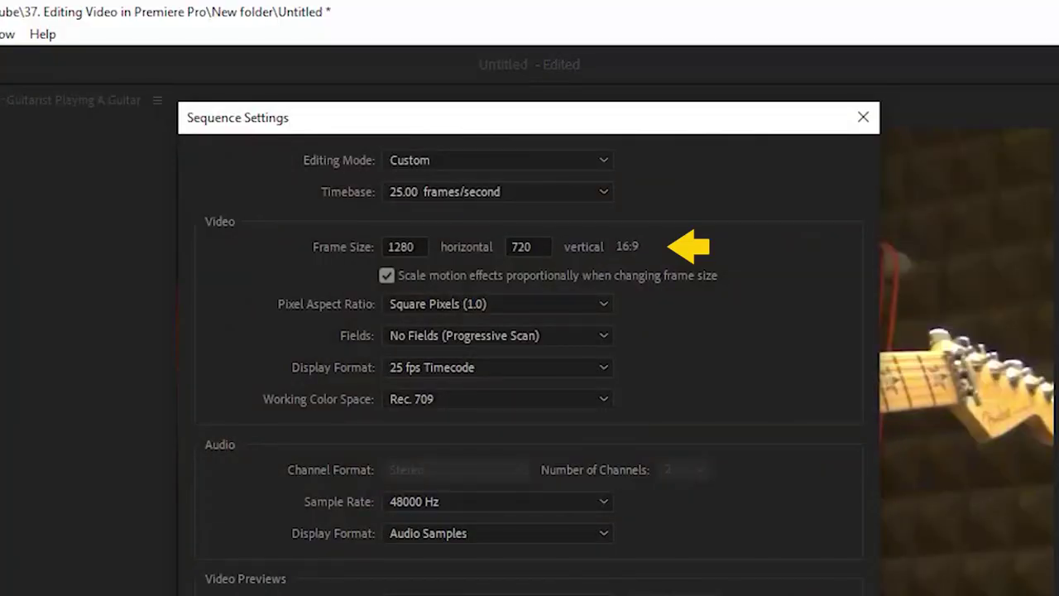
click(603, 497)
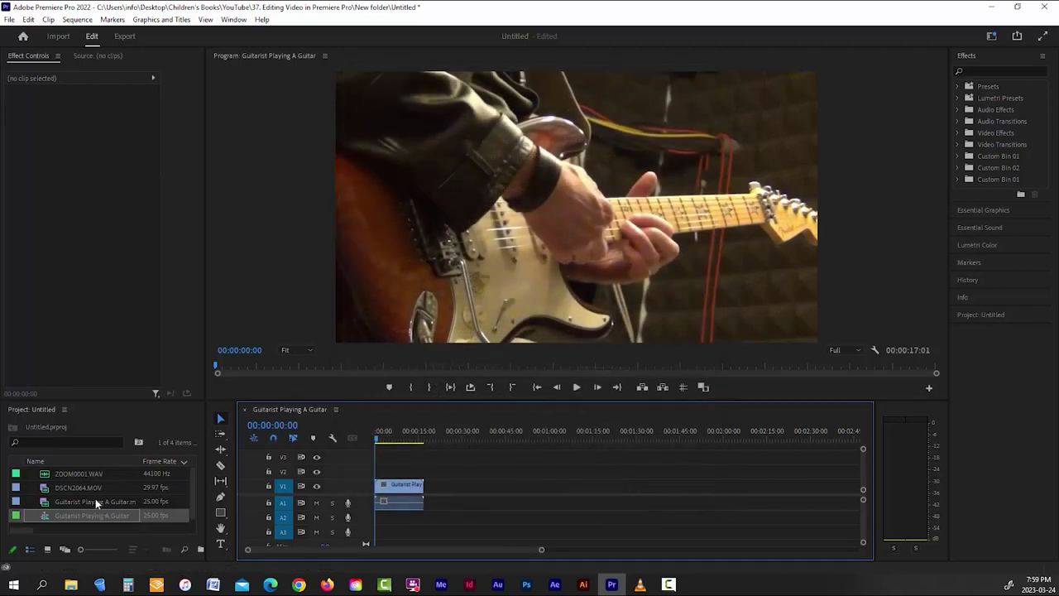
Add DSCN2064.MOV to the timeline directly after the guitarist clip.
click(48, 487)
drag(47, 486, 425, 497)
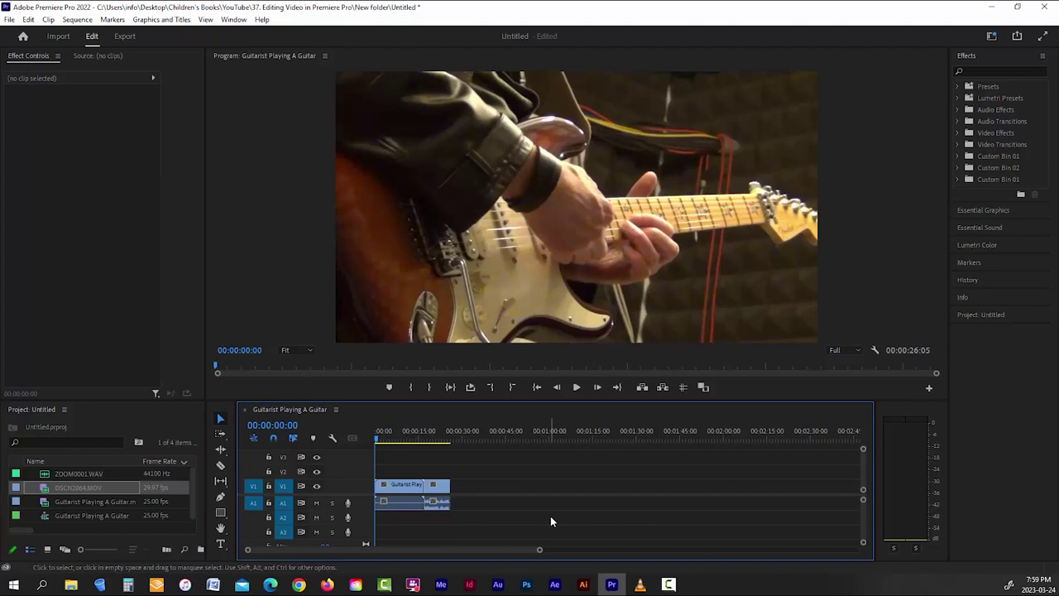
Review the guitarist sequence's settings, and delete its clips and the Guitarist Playing A Guitar sequence from the project.
click(77, 19)
click(87, 34)
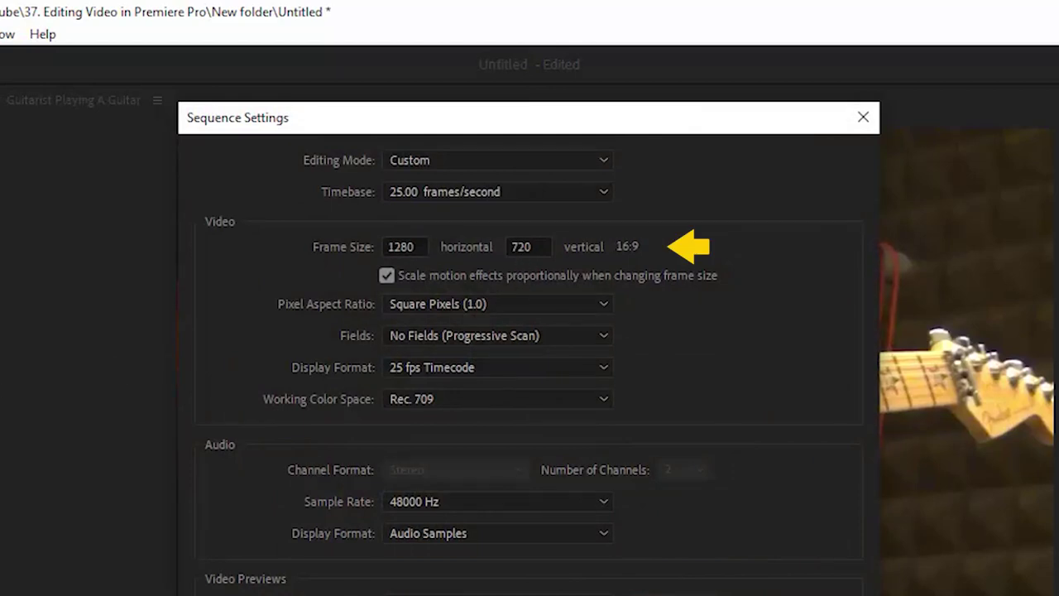
click(602, 500)
click(403, 501)
key(Delete)
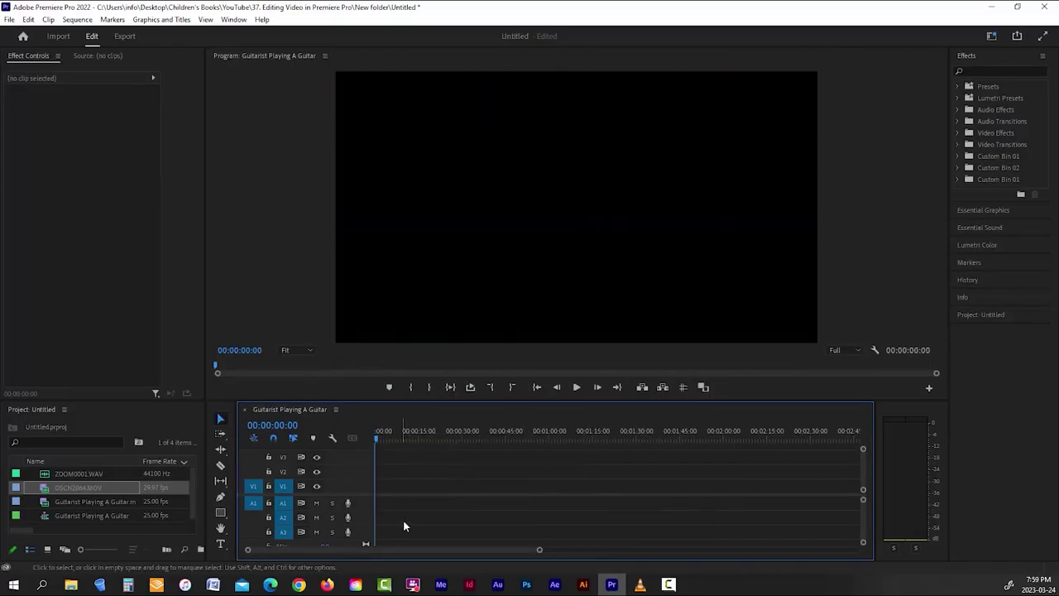
click(46, 516)
key(Delete)
Create a new sequence from DSCN2064.MOV and check its sequence settings.
drag(50, 488, 336, 493)
click(77, 19)
click(82, 23)
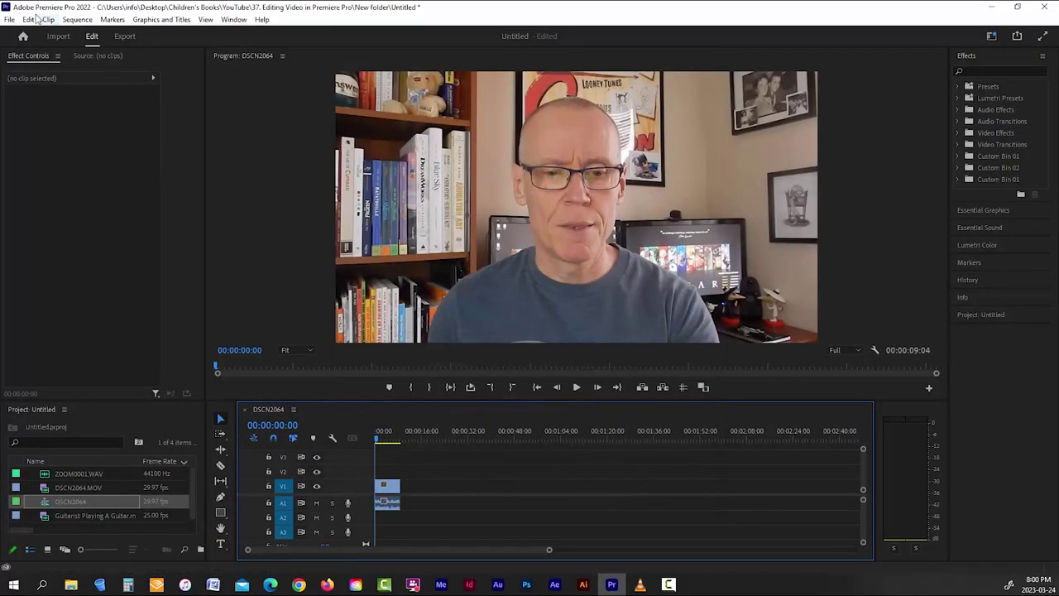
Save the project under the name Editing Video.
click(9, 19)
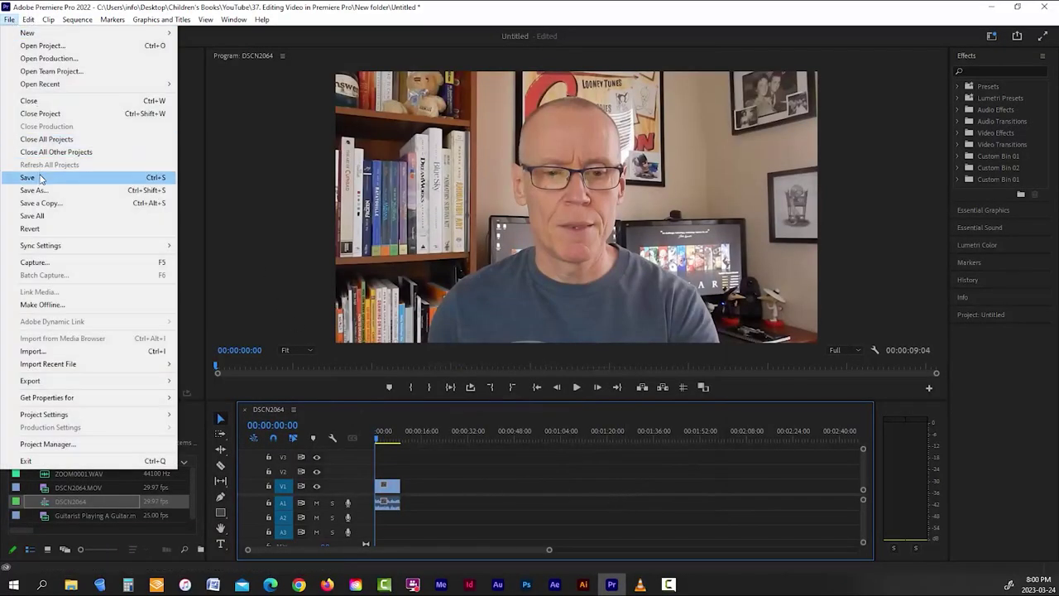
click(41, 177)
text(Editing Video)
key(Return)
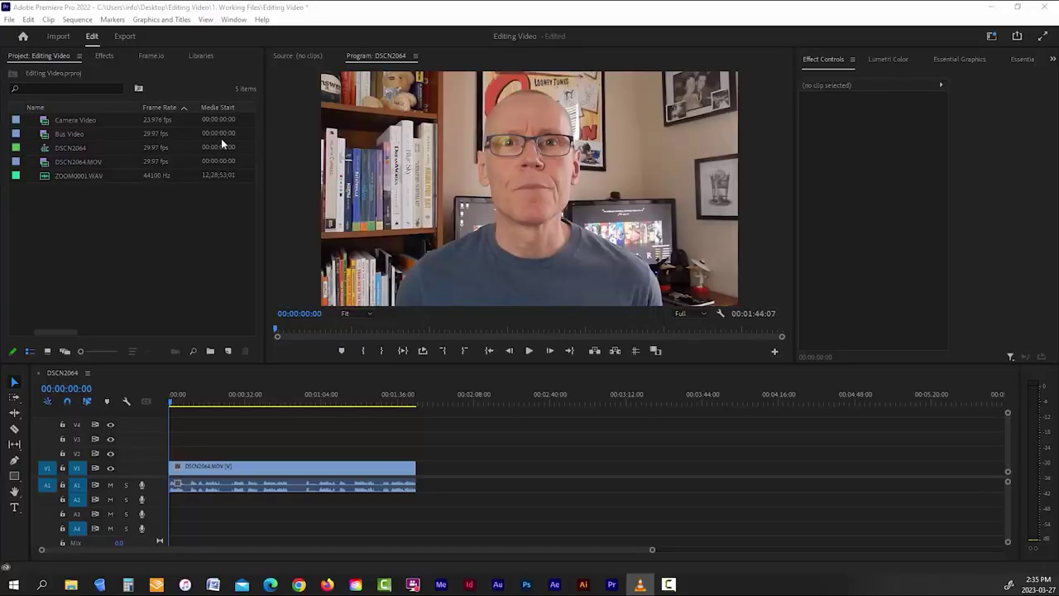
Switch to the Effects workspace and deselect the timeline clip.
click(234, 19)
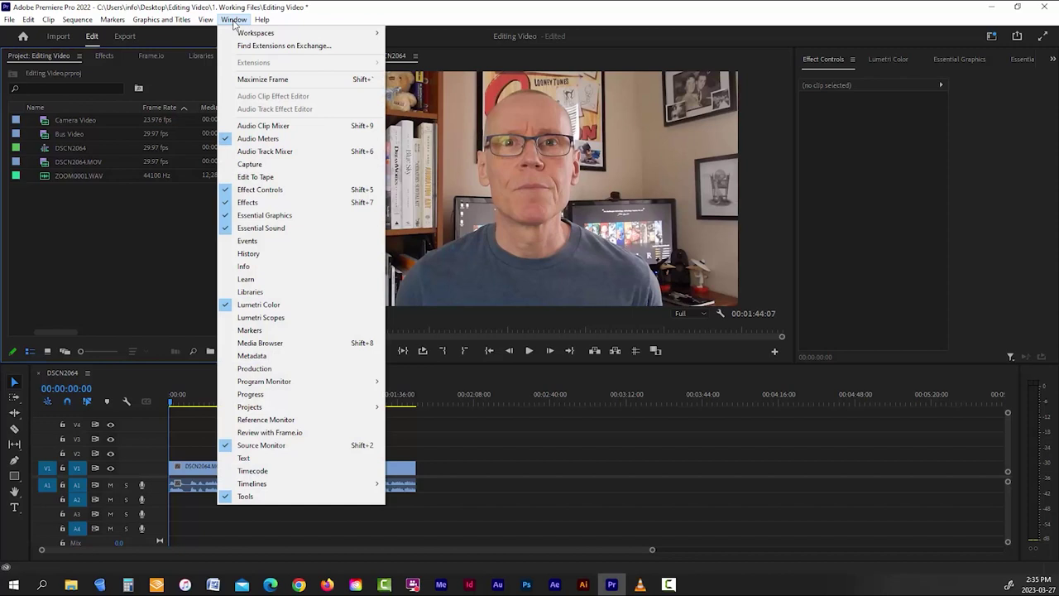
mouse_move(296, 37)
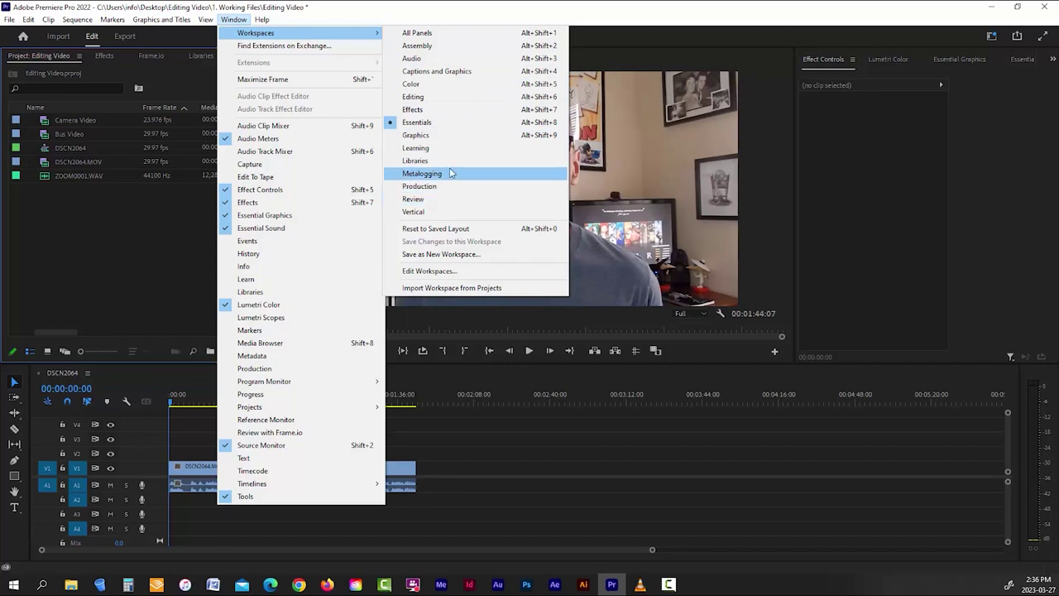
click(490, 111)
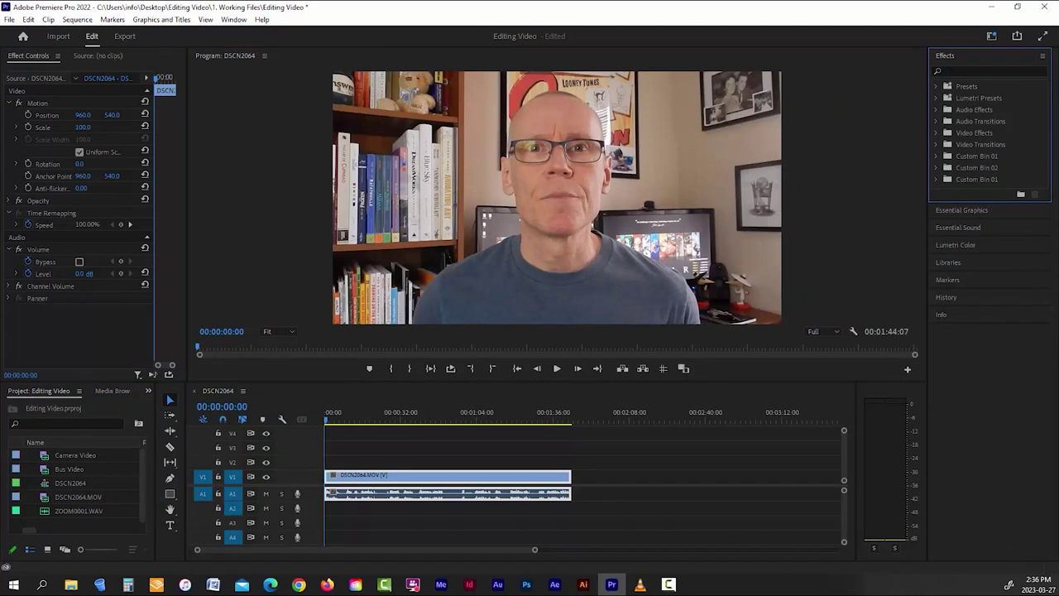
click(698, 497)
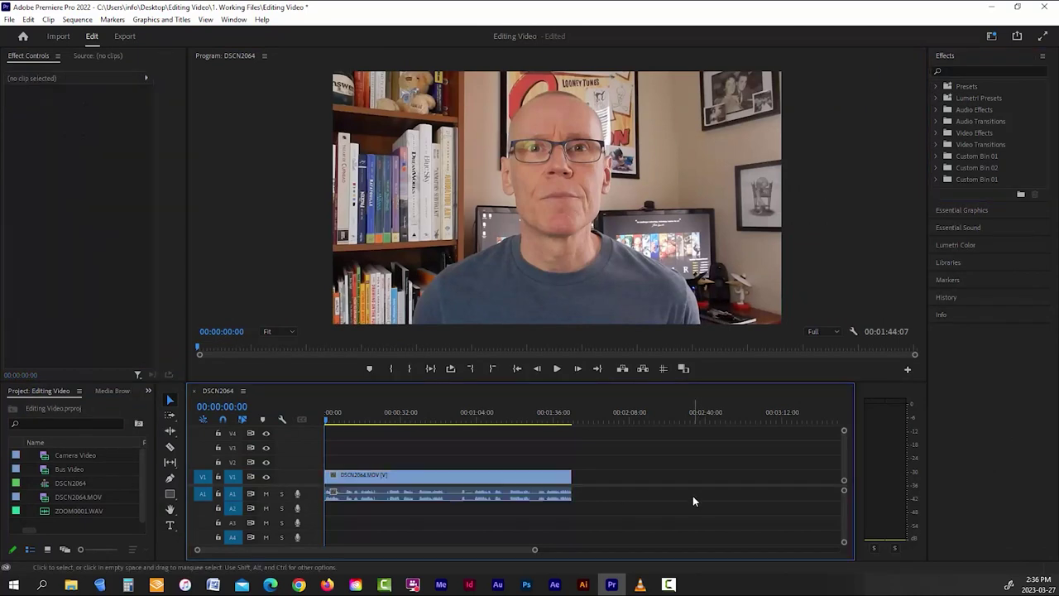
Expand the Video Effects folder in the effects list and collapse its Image Control subfolder.
click(1008, 57)
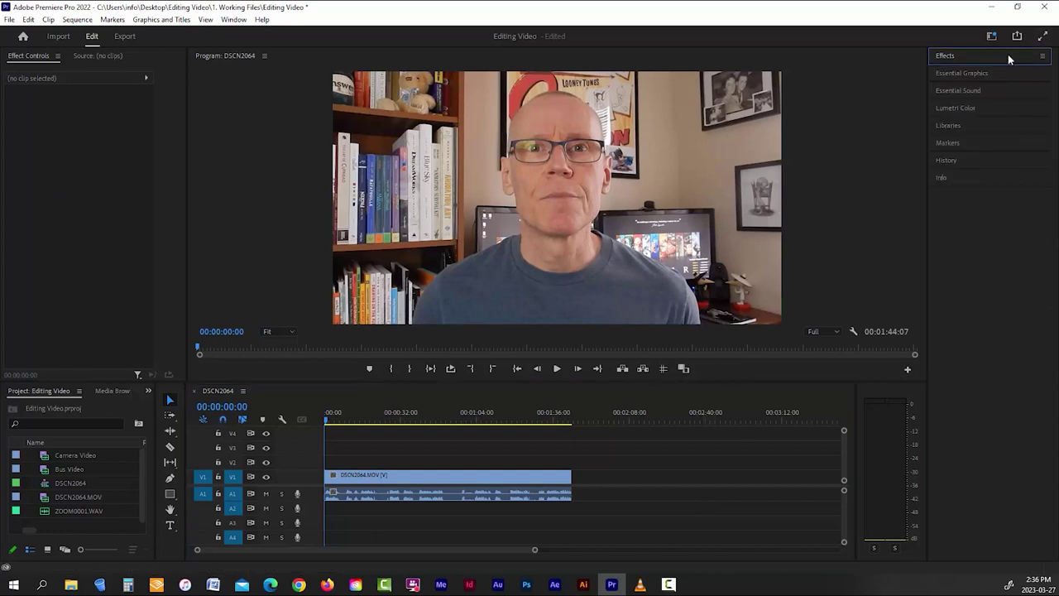
click(1008, 57)
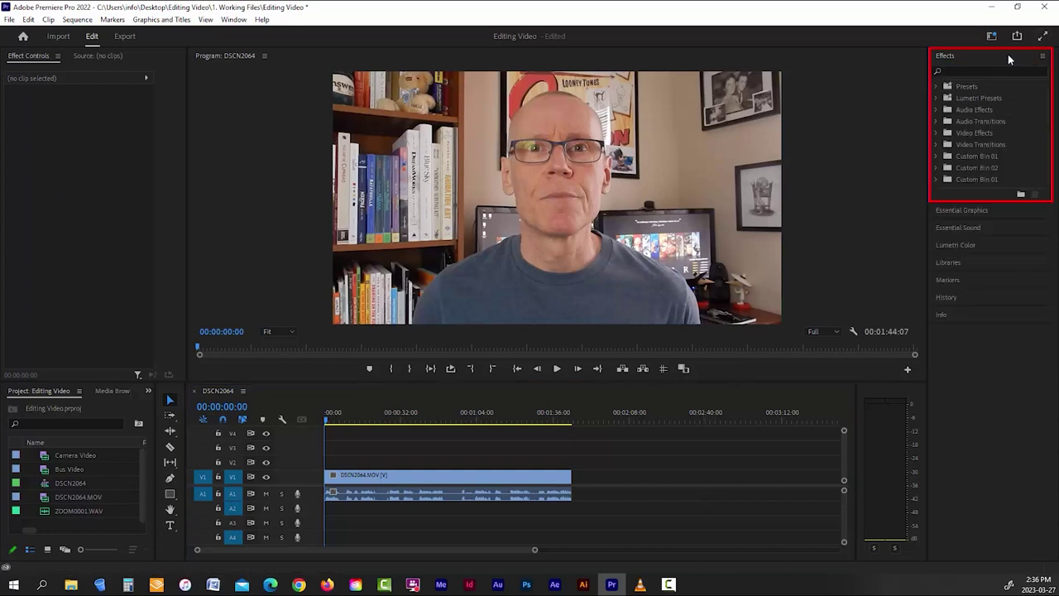
click(938, 133)
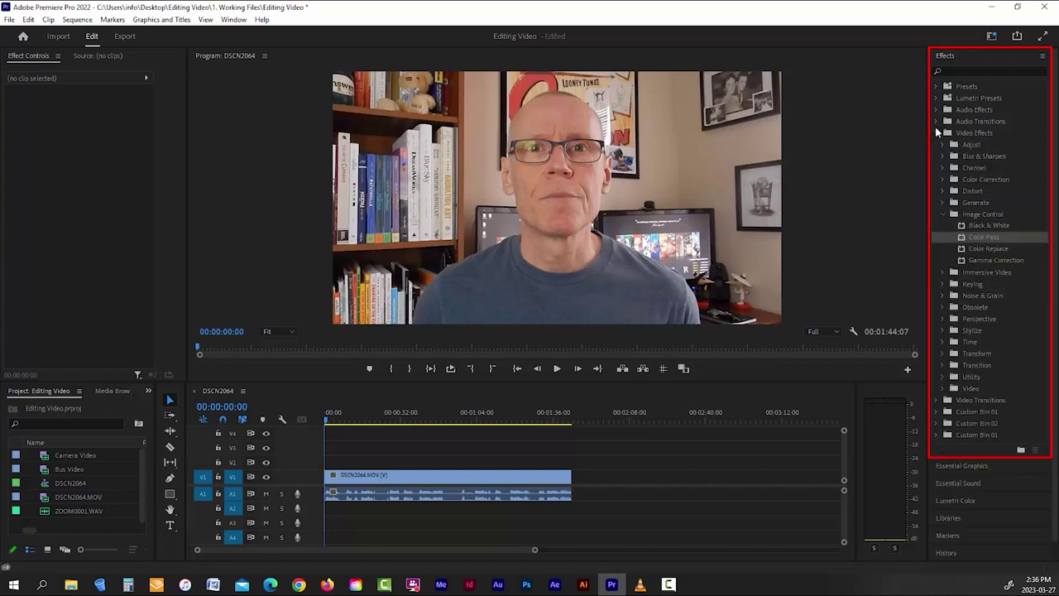
click(942, 214)
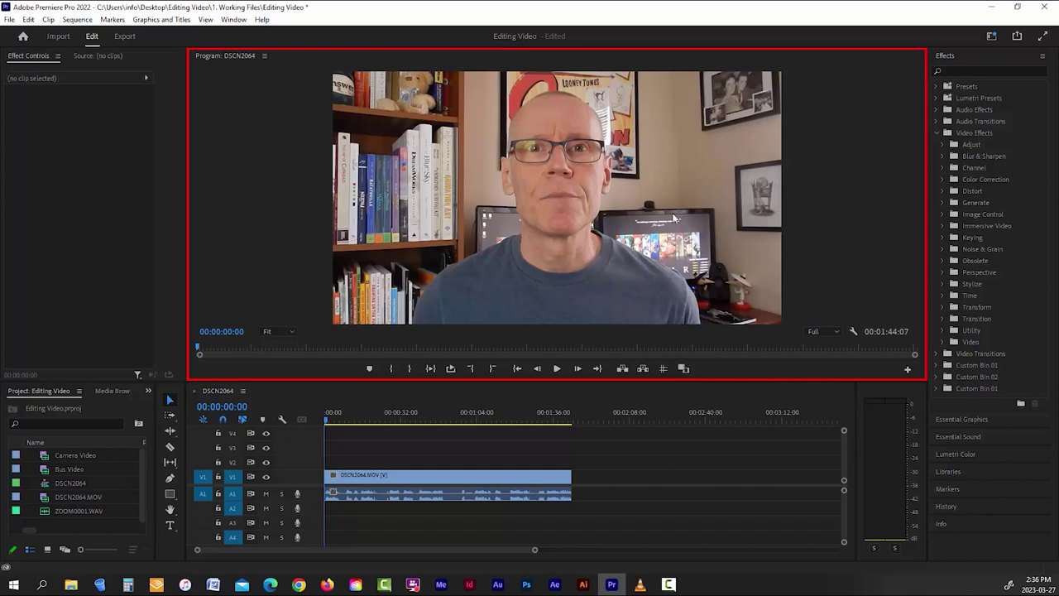
Scrub the sequence, preview it at 50% zoom in the program monitor, and restore the zoom to Fit.
mouse_move(329, 419)
mouse_down()
mouse_move(475, 422)
mouse_move(310, 421)
mouse_up()
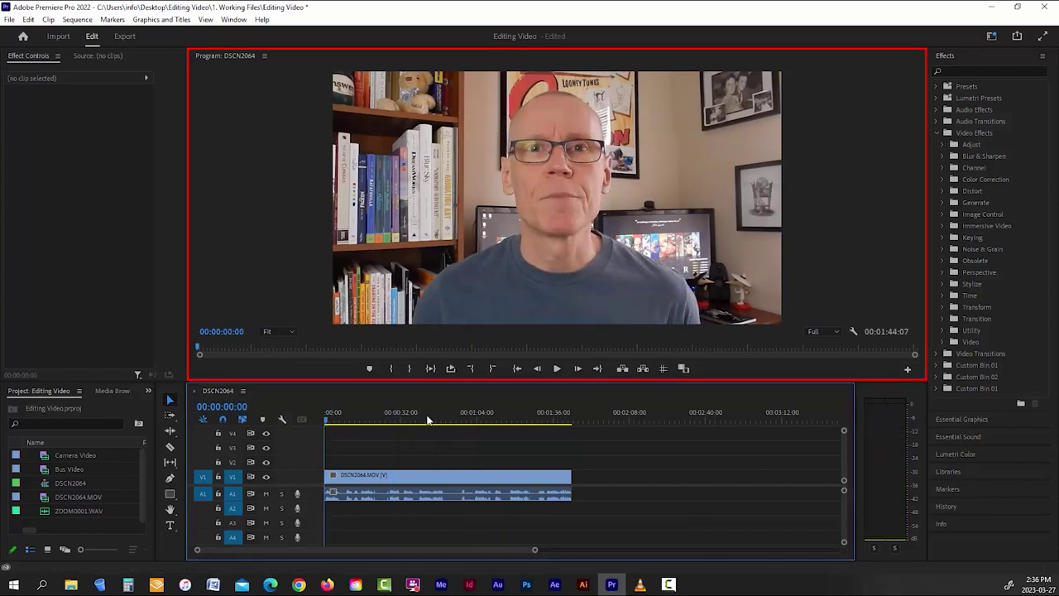
click(292, 330)
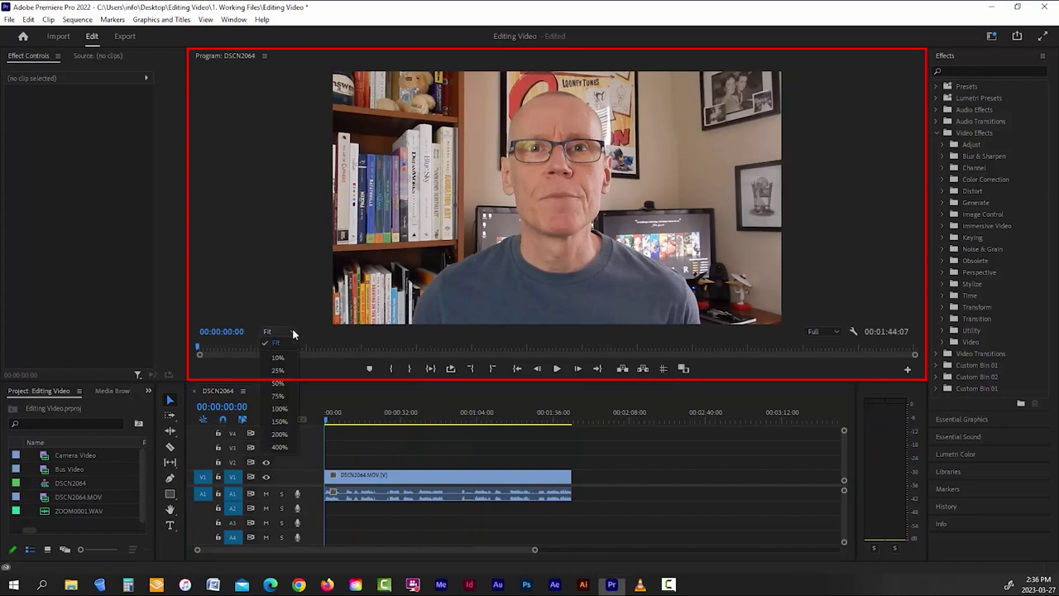
click(280, 383)
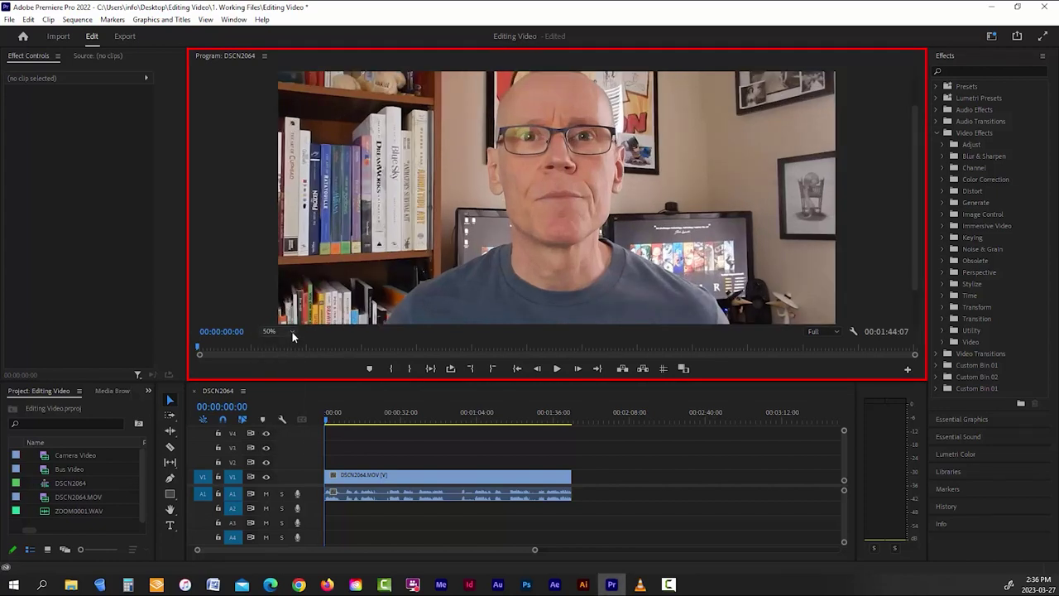
click(292, 332)
click(278, 358)
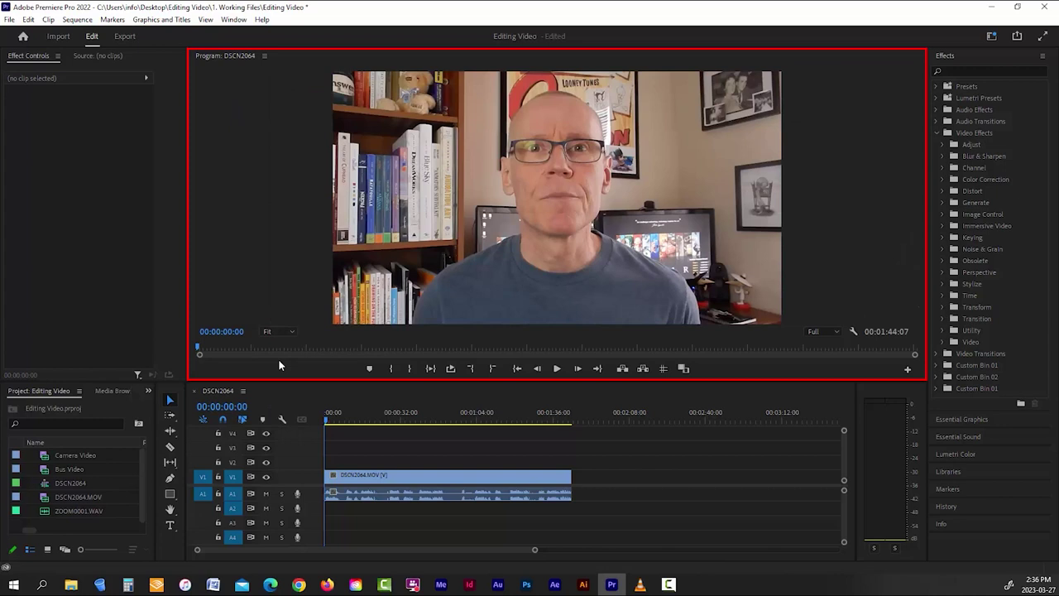
Scrub the timeline and examine the track options for adding or deleting a video track and an audio track.
click(831, 395)
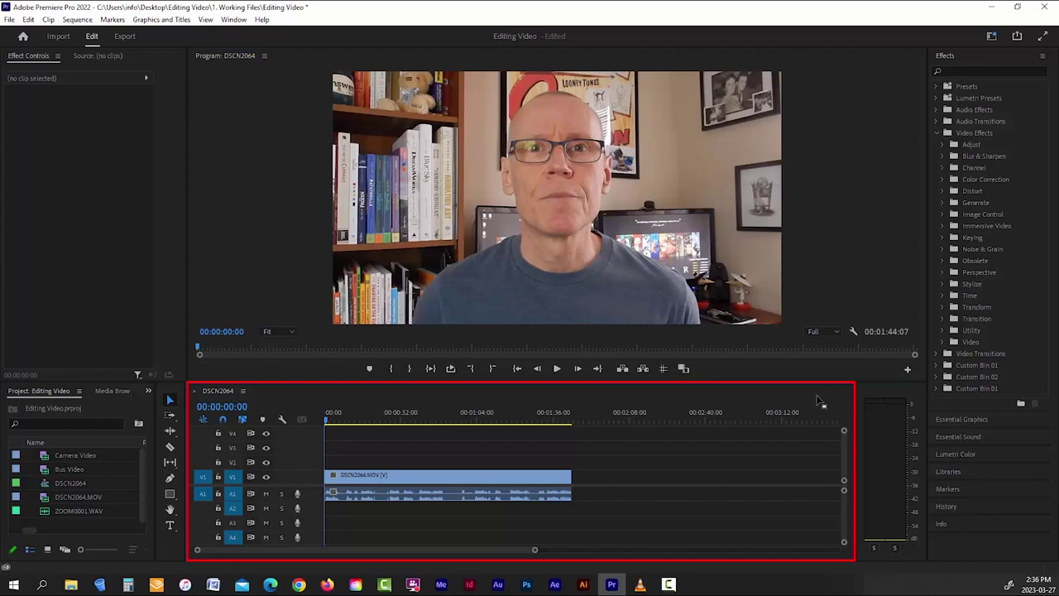
mouse_move(328, 420)
mouse_down()
mouse_move(476, 421)
mouse_move(314, 421)
mouse_up()
right_click(307, 448)
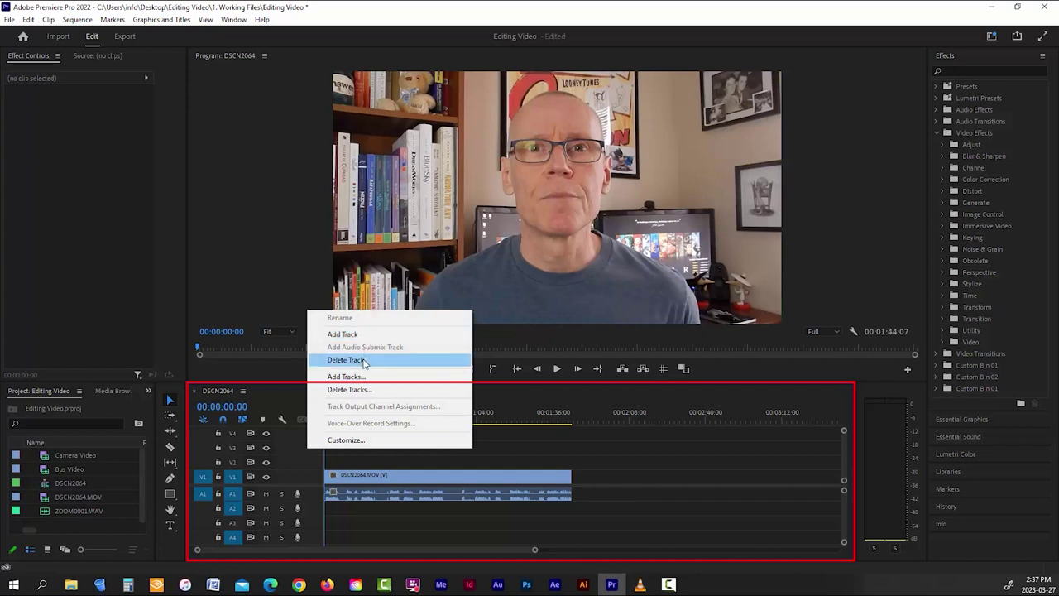
click(416, 525)
right_click(304, 523)
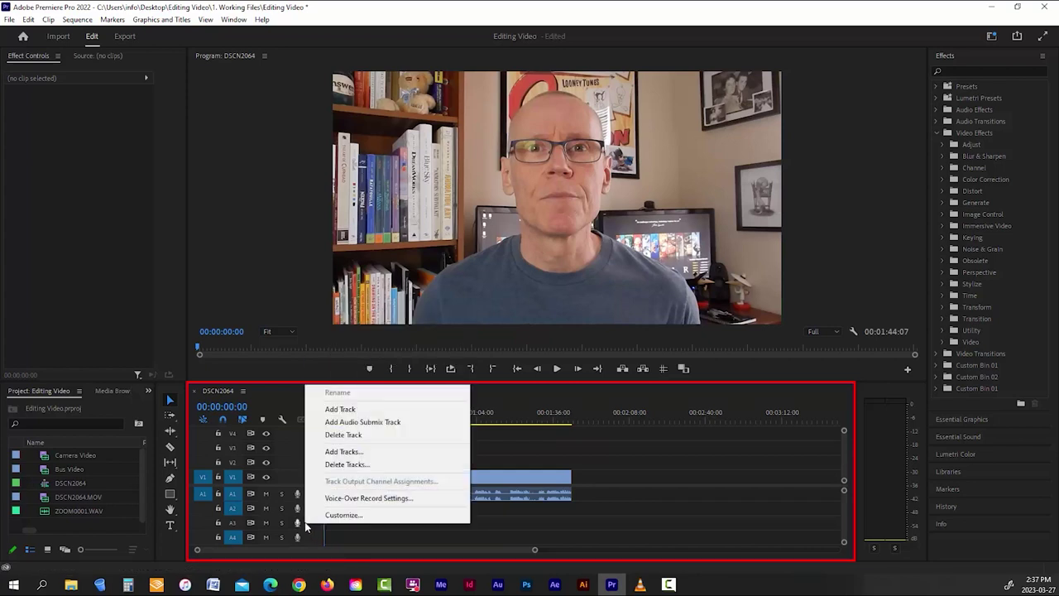
click(491, 519)
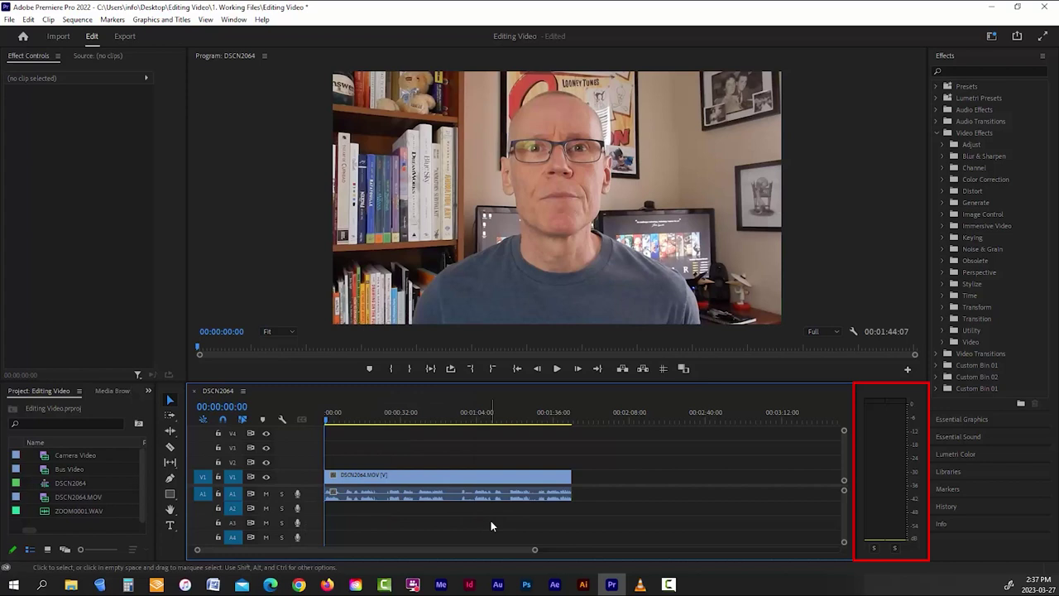
Play the opening of the sequence to check its audio levels, and return the playhead to the start.
click(890, 398)
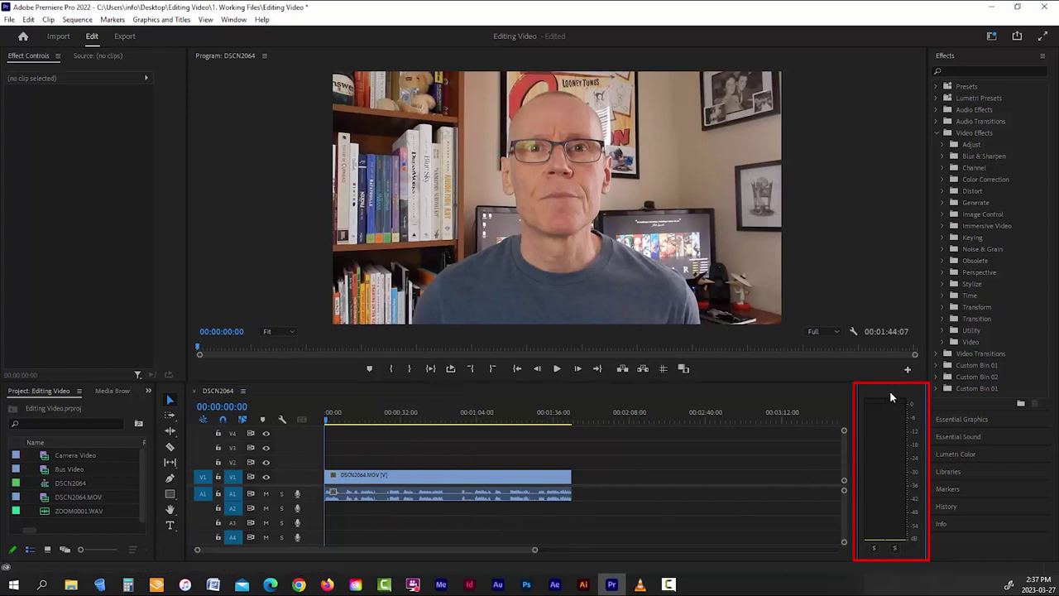
click(558, 369)
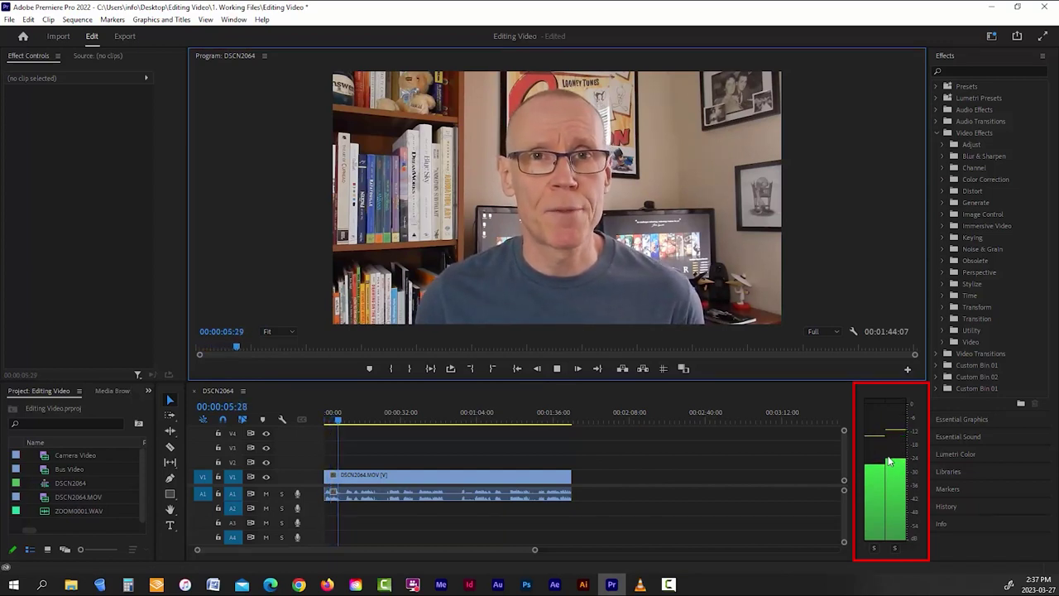
click(557, 368)
drag(339, 420, 288, 423)
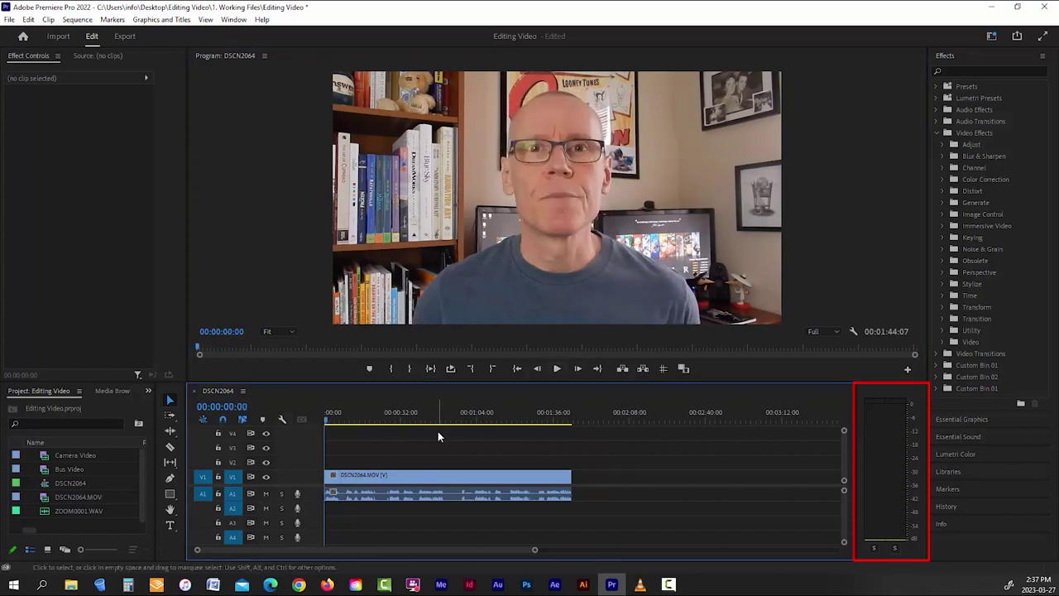
Add Bus Video to tracks V1 and A1 directly after the DSCN2064.MOV clip.
click(177, 392)
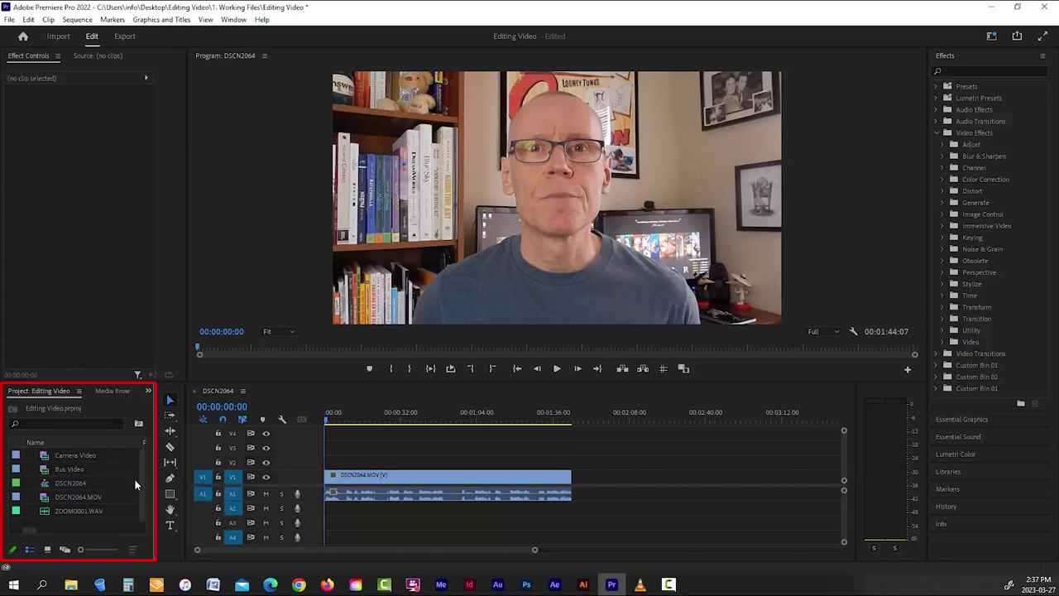
mouse_move(135, 485)
click(45, 472)
drag(45, 471, 591, 488)
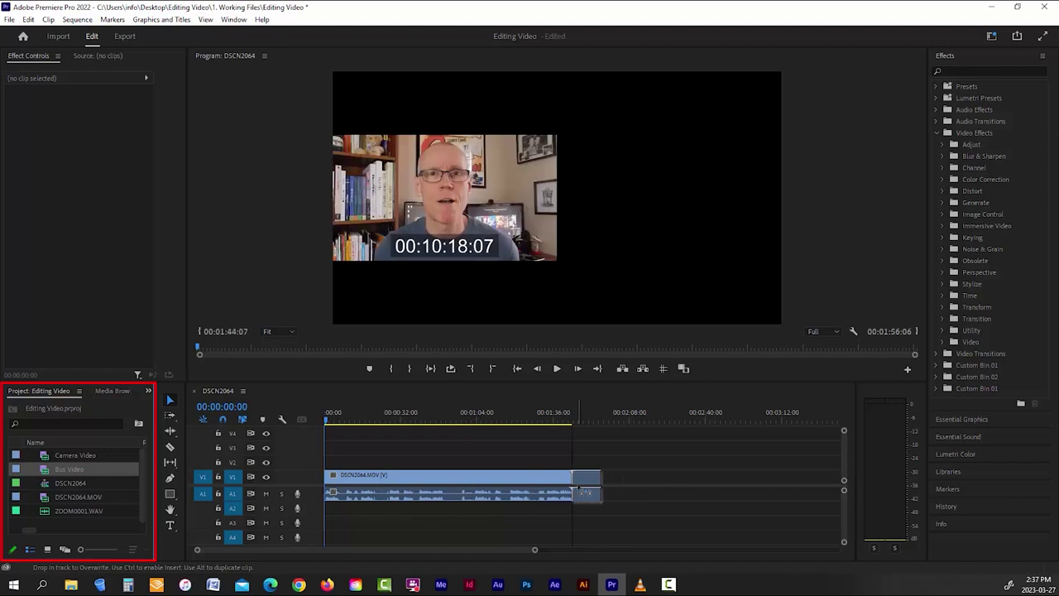
key(alt)
Apply the Color Balance effect from Color Correction to the DSCN2064.MOV clip in the timeline.
click(168, 244)
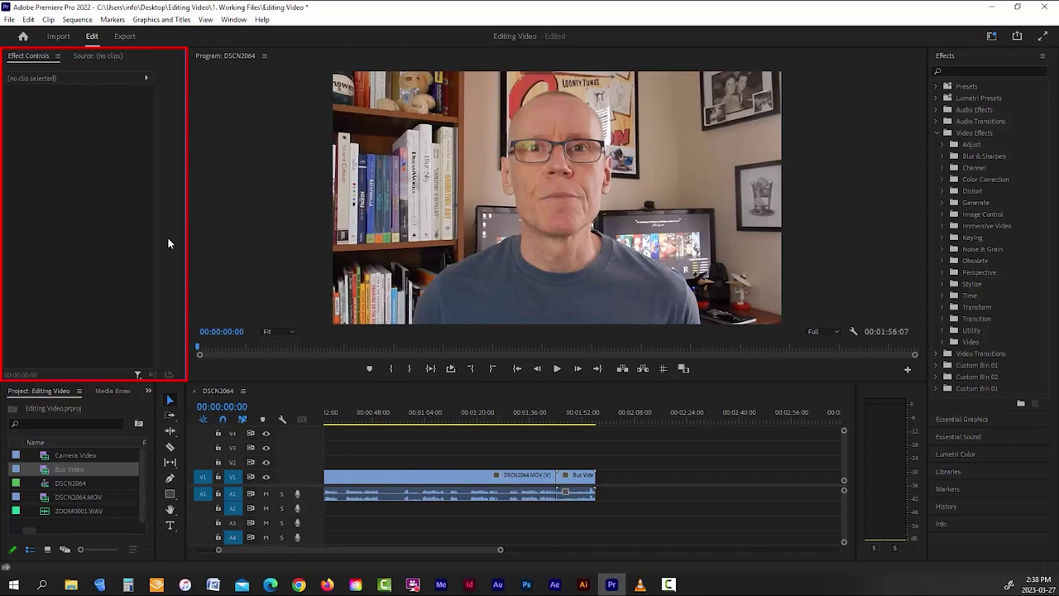
click(366, 482)
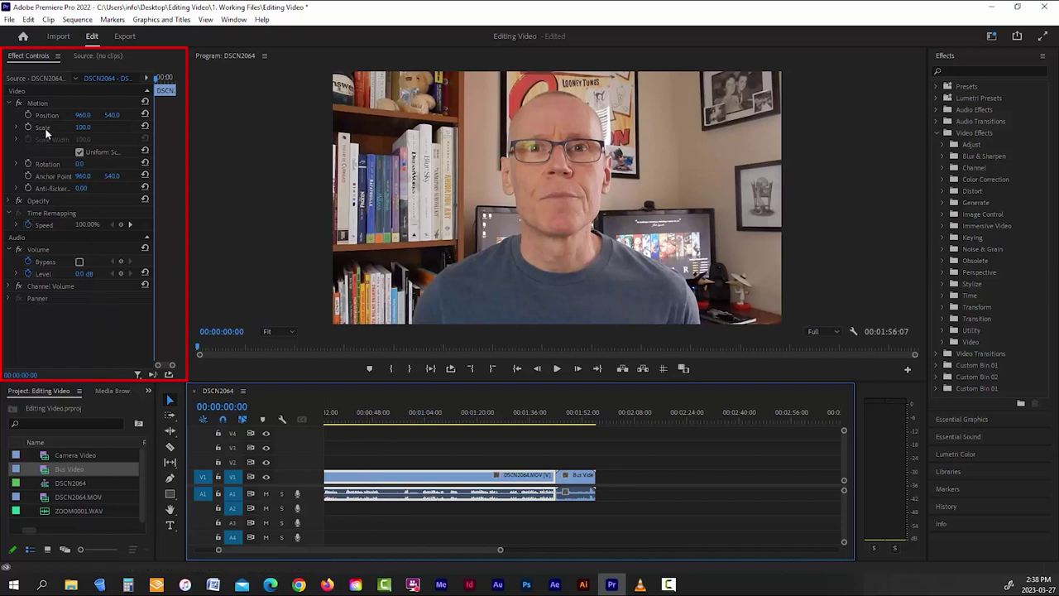
click(942, 179)
drag(964, 217, 92, 342)
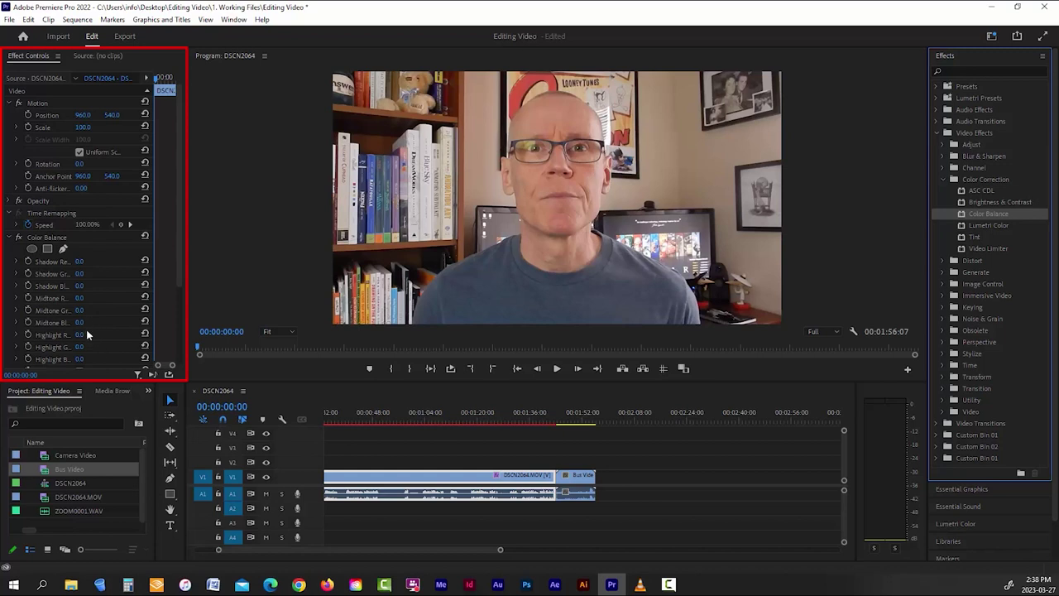
Display the source-level effect settings of the Bus Video clip and widen the effect controls area to about double its width.
click(570, 481)
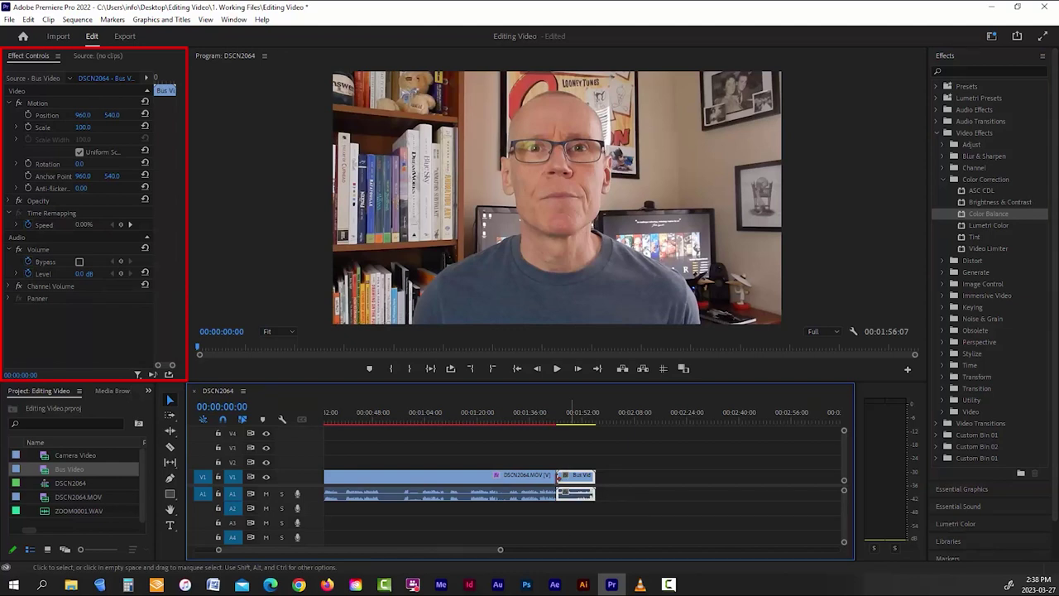
click(554, 479)
click(588, 480)
click(34, 79)
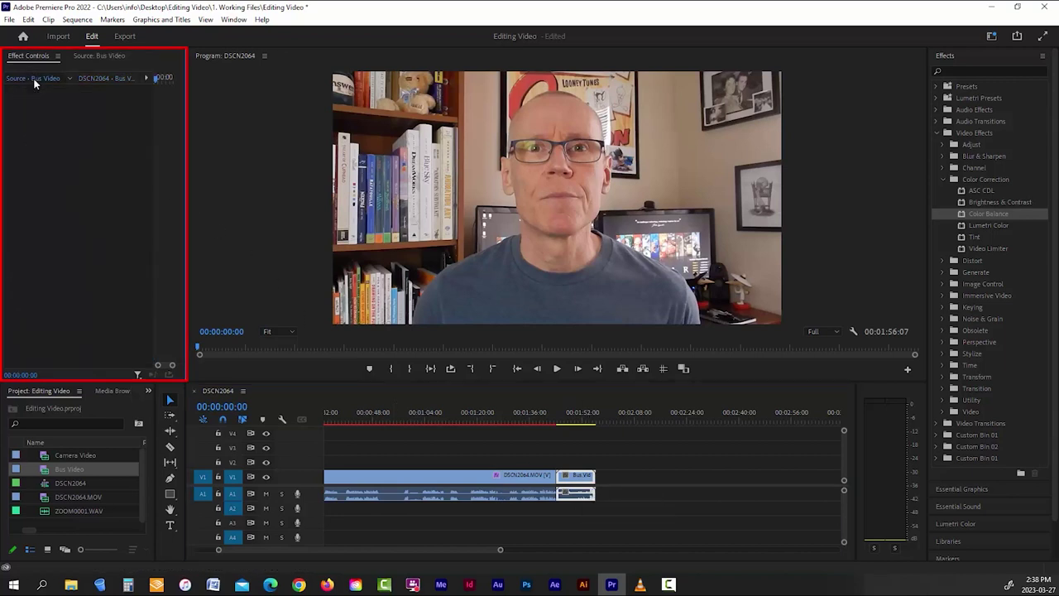
drag(186, 279, 441, 272)
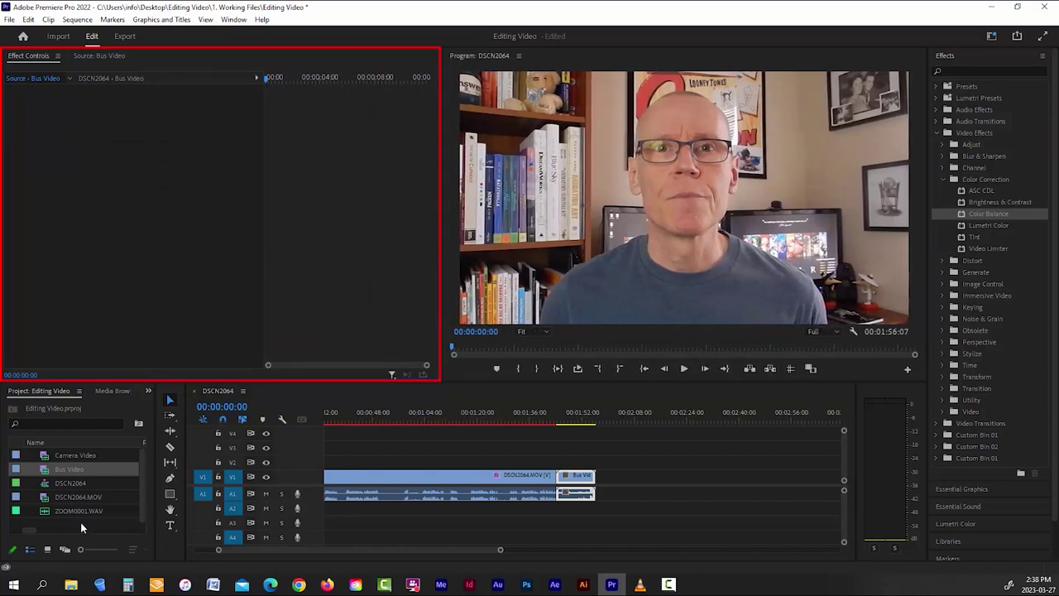
Load Camera Video into the Source monitor and scrub through its opening seconds.
click(60, 455)
double_click(58, 452)
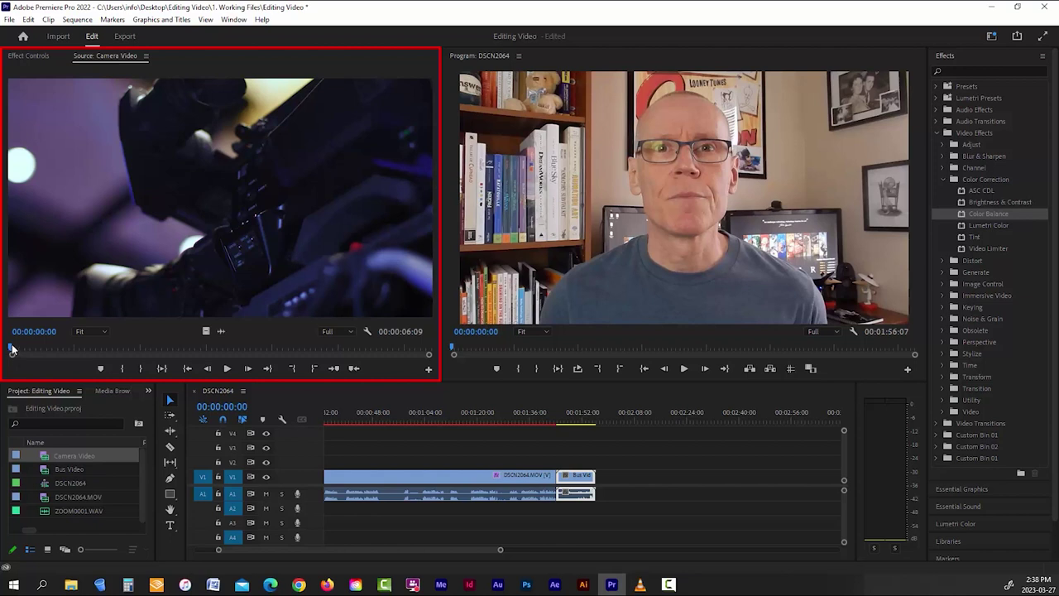
key(space)
drag(47, 348, 73, 350)
drag(91, 351, 119, 348)
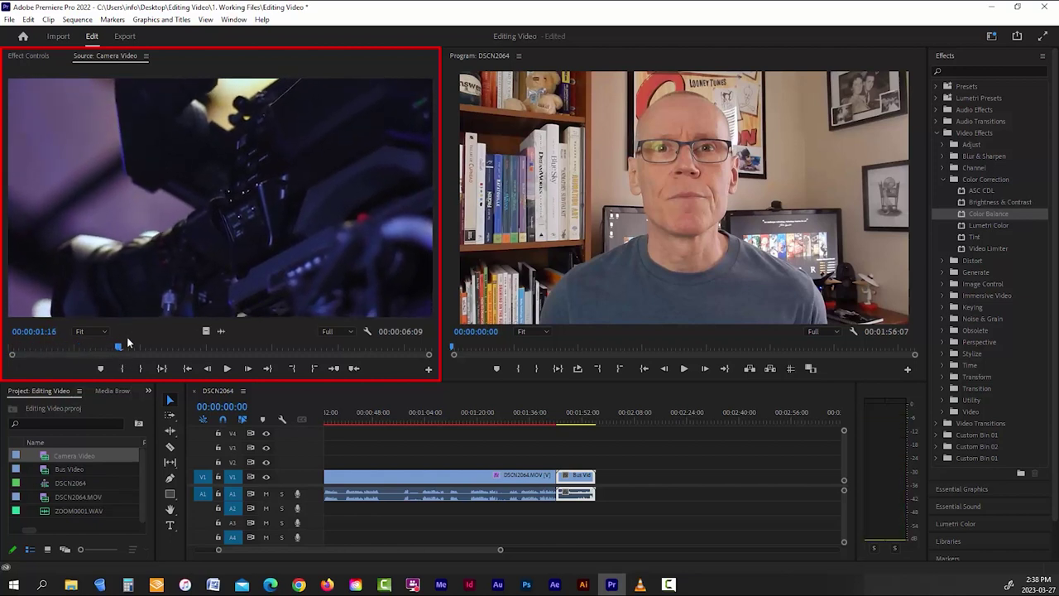
Mark an In point at 00:00:01:15 and an Out point at 00:00:04:09 on Camera Video.
click(115, 347)
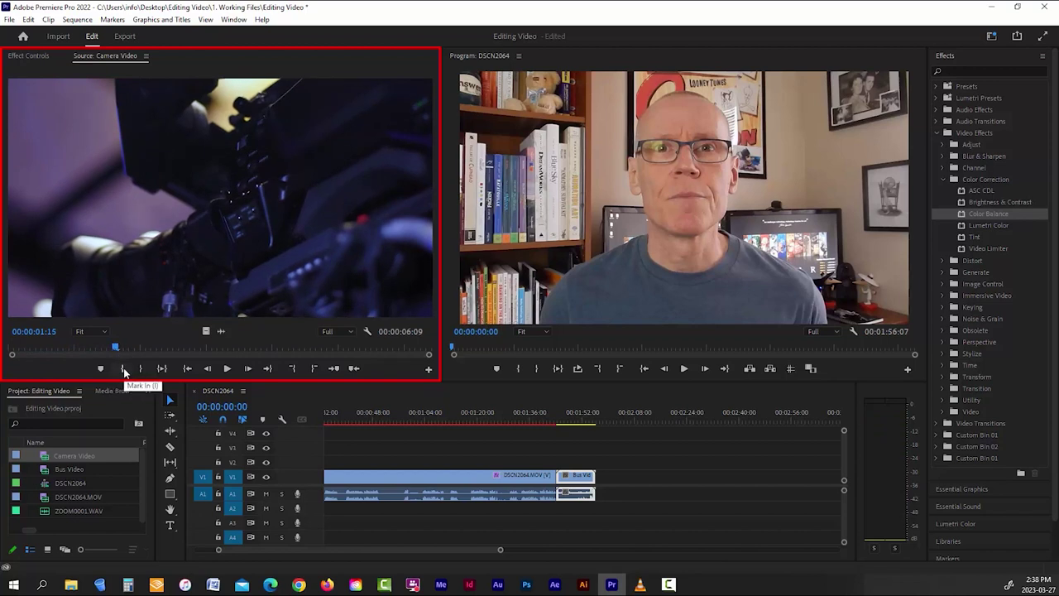
click(124, 369)
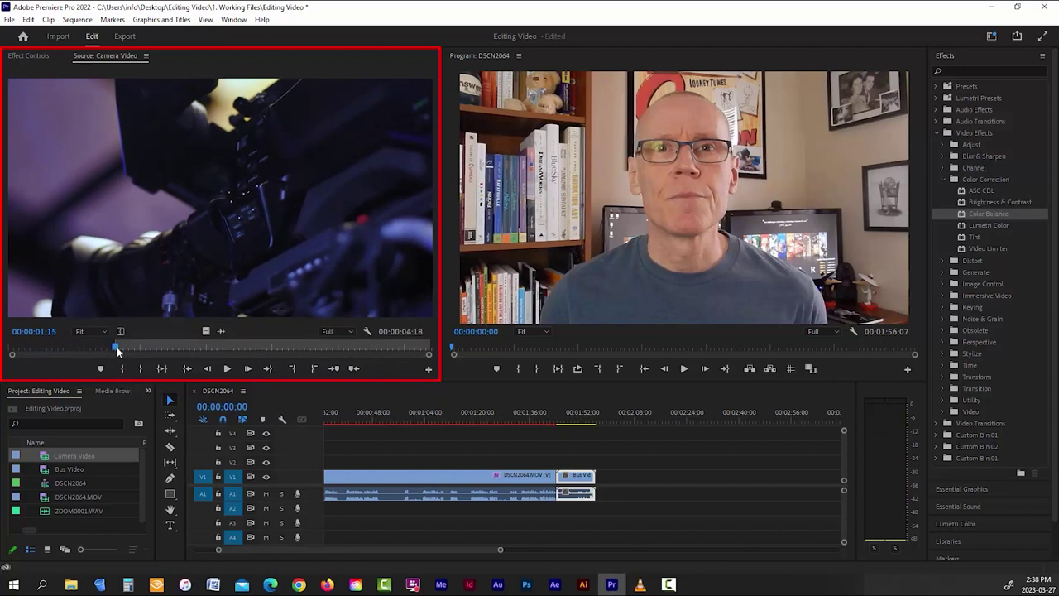
drag(116, 347, 297, 349)
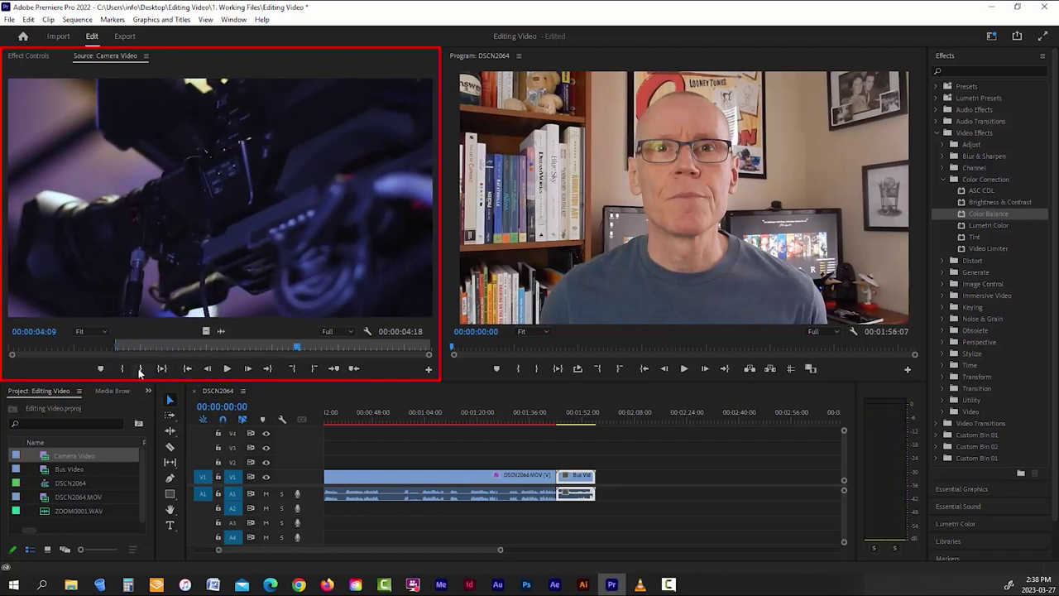
click(141, 368)
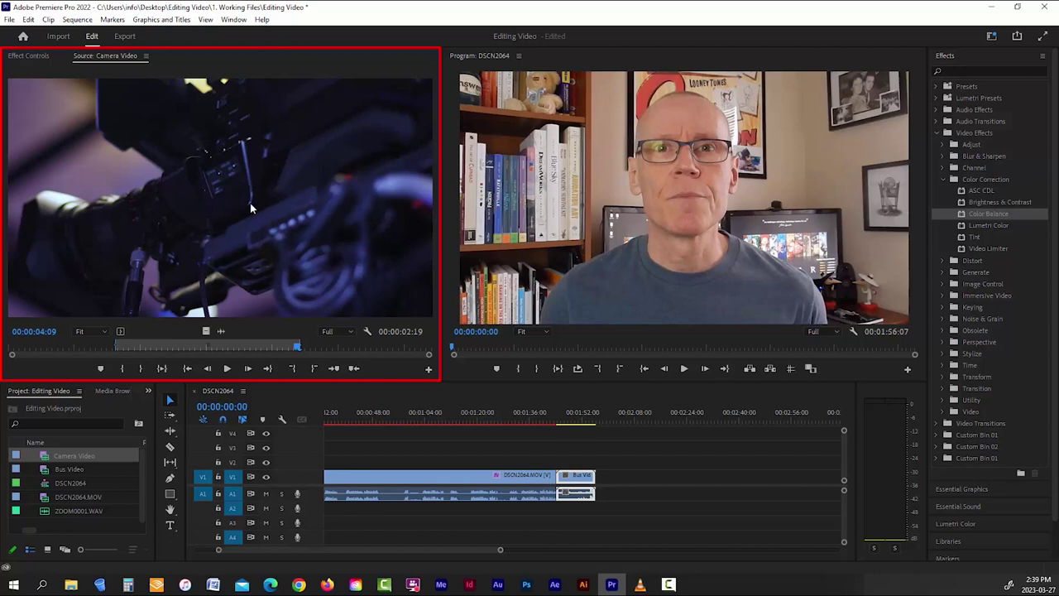
Add the marked Camera Video section to tracks V1 and A1 directly after Bus Video and preview it.
drag(250, 206, 609, 478)
scroll(609, 478, up, 5)
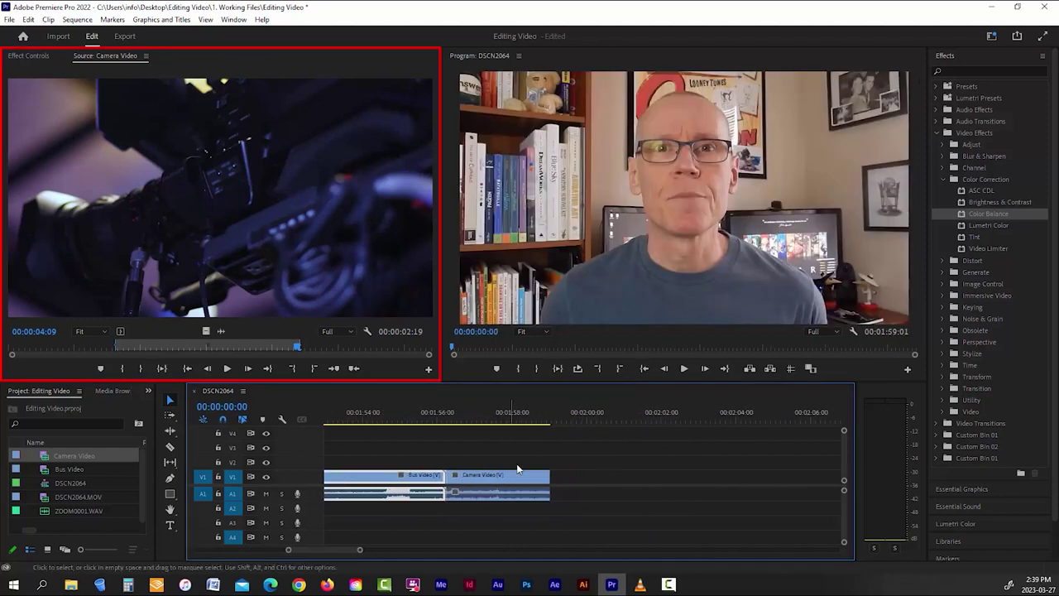
mouse_move(482, 420)
mouse_down()
mouse_move(507, 420)
mouse_move(499, 423)
mouse_up()
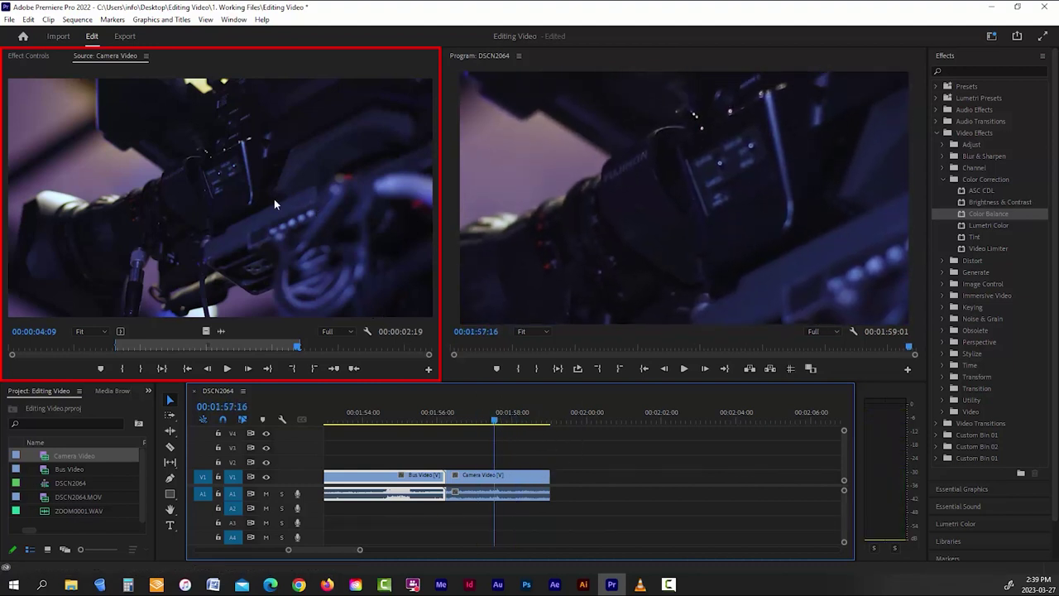
Append only the video of the marked Camera Video section to V1, followed by only its audio on A1.
drag(206, 331, 556, 488)
drag(556, 420, 598, 422)
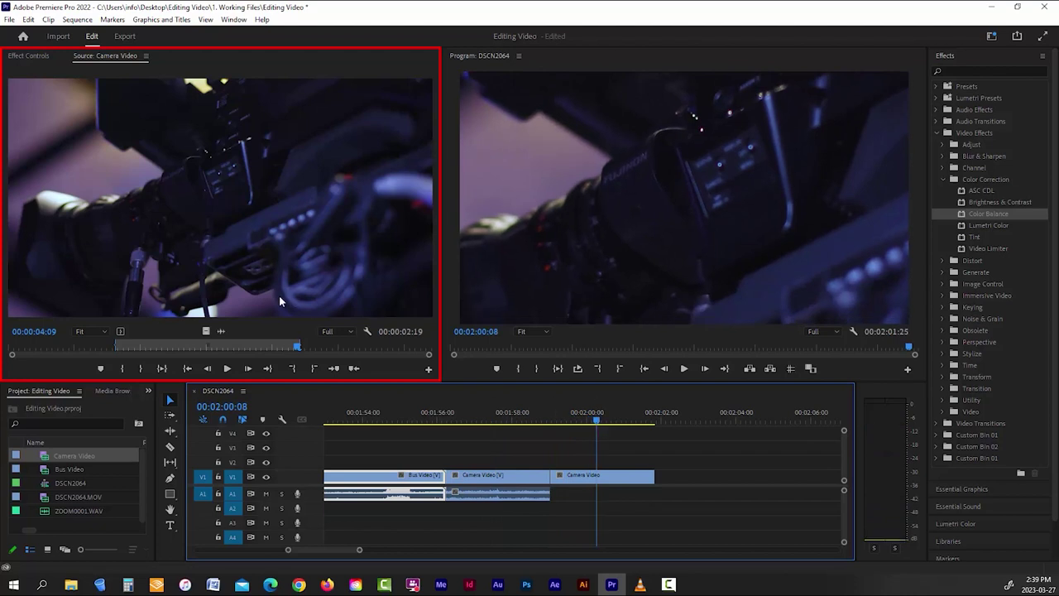
drag(221, 331, 662, 493)
mouse_move(671, 418)
mouse_down()
mouse_move(686, 419)
mouse_move(662, 421)
mouse_up()
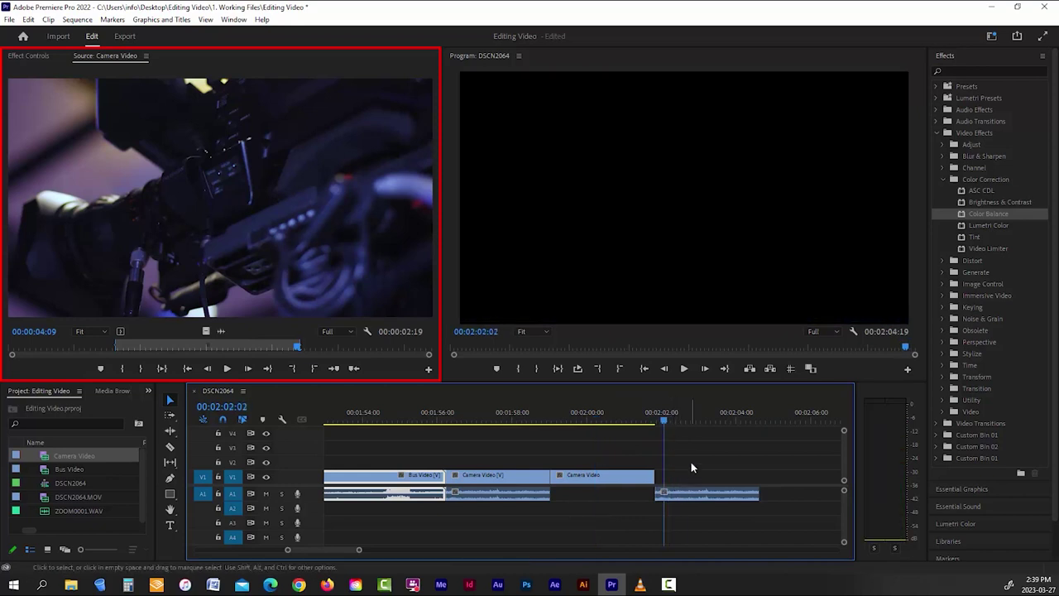
Clear the In and Out points of Camera Video in the Source monitor.
click(313, 369)
click(313, 370)
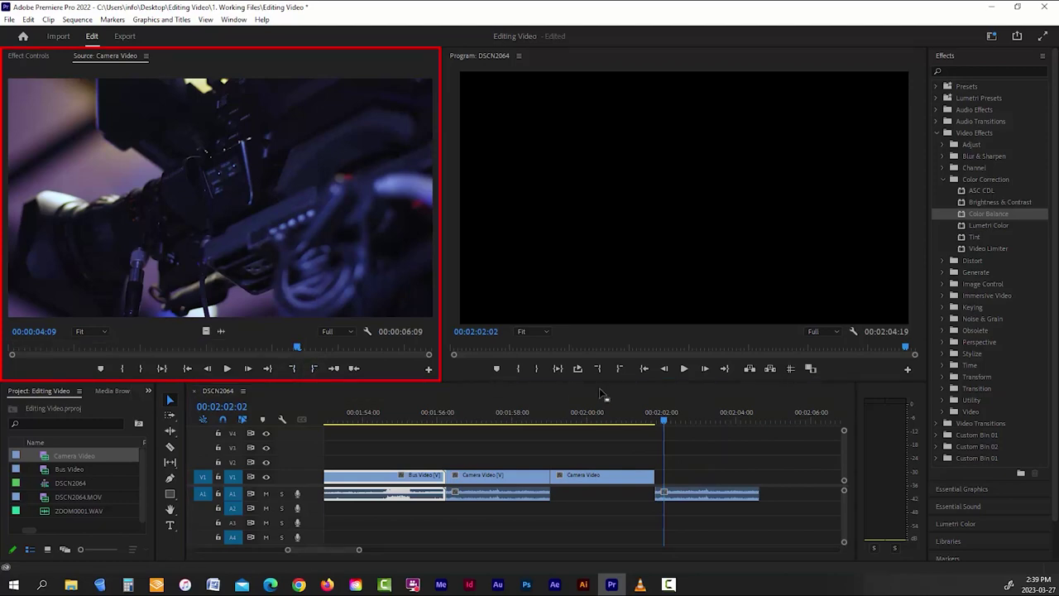
Mark a new In point at 00:00:04:18 on Camera Video and clear it again.
mouse_move(664, 423)
mouse_down()
mouse_move(283, 424)
mouse_move(303, 367)
mouse_move(322, 350)
mouse_up()
click(122, 368)
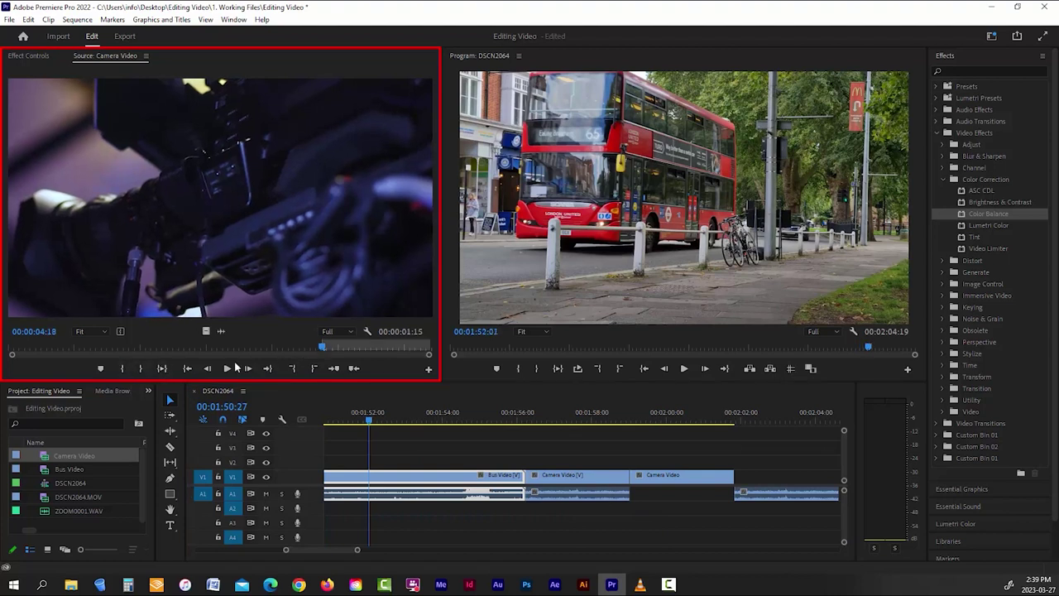
drag(322, 351, 412, 348)
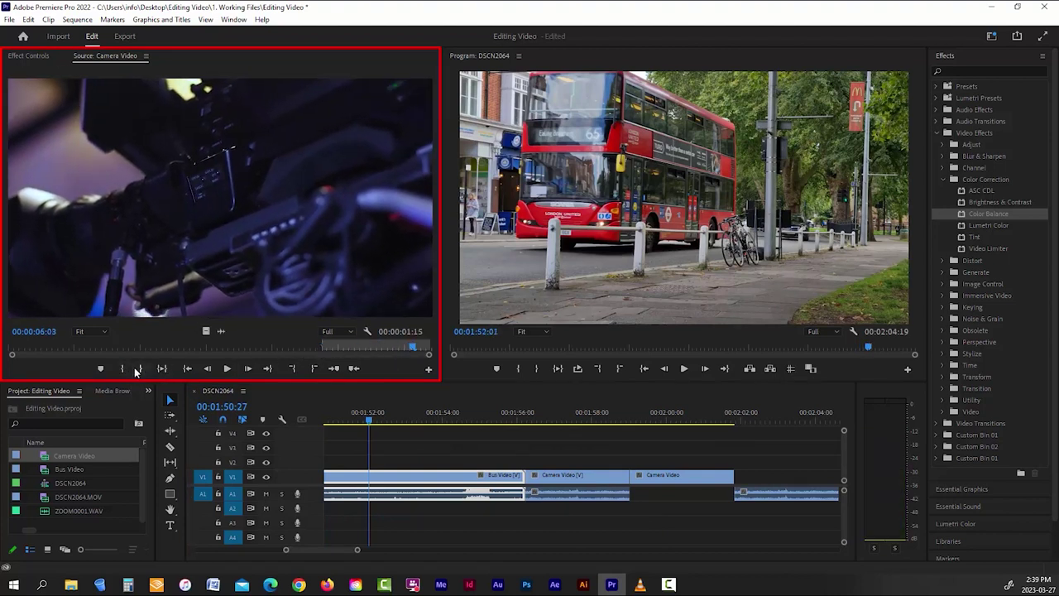
click(295, 371)
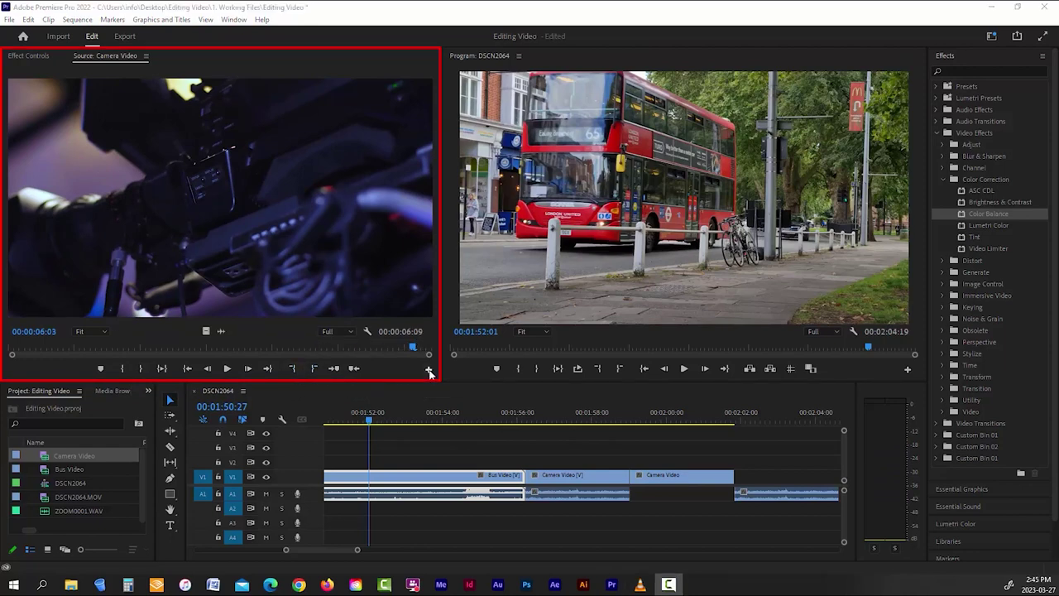
Open the Source monitor's Button Editor and remove the Mark Clip, Clear In, Clear Out and marker navigation buttons from the layout.
click(429, 372)
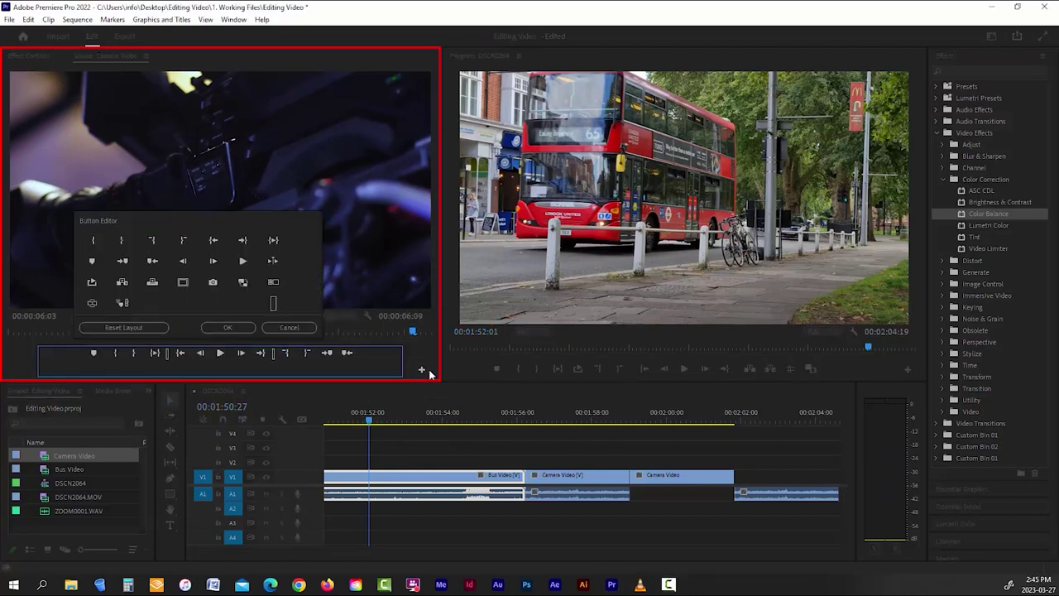
click(136, 330)
drag(306, 353, 308, 308)
drag(283, 356, 295, 288)
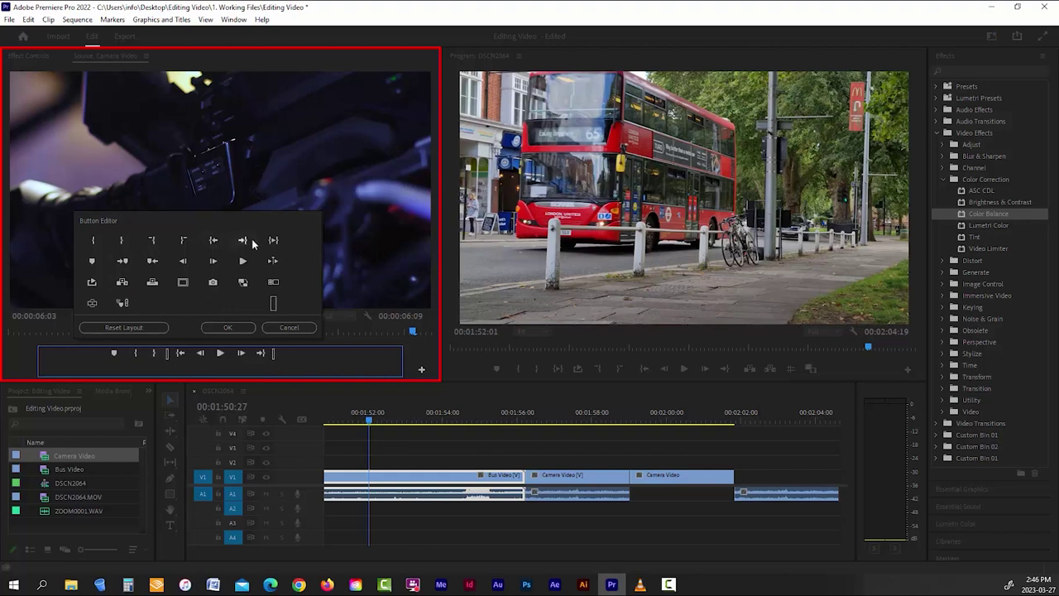
Restore the Mark Clip, Clear In, Clear Out, Go to Next Marker and Go to Previous Marker buttons and accept the layout.
drag(273, 240, 154, 354)
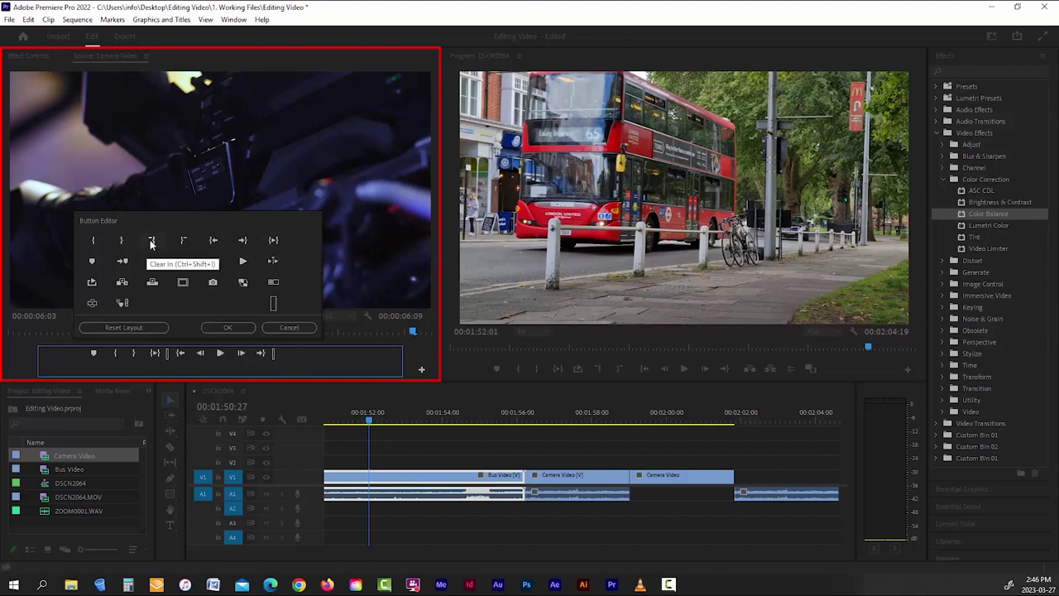
drag(151, 239, 284, 354)
drag(183, 239, 306, 356)
drag(124, 262, 327, 355)
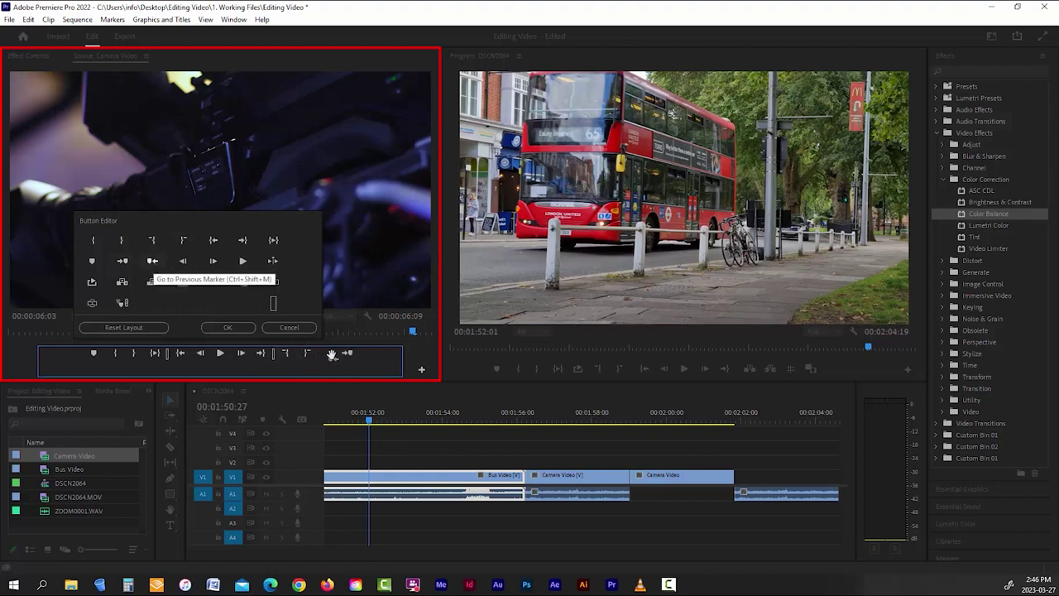
click(228, 327)
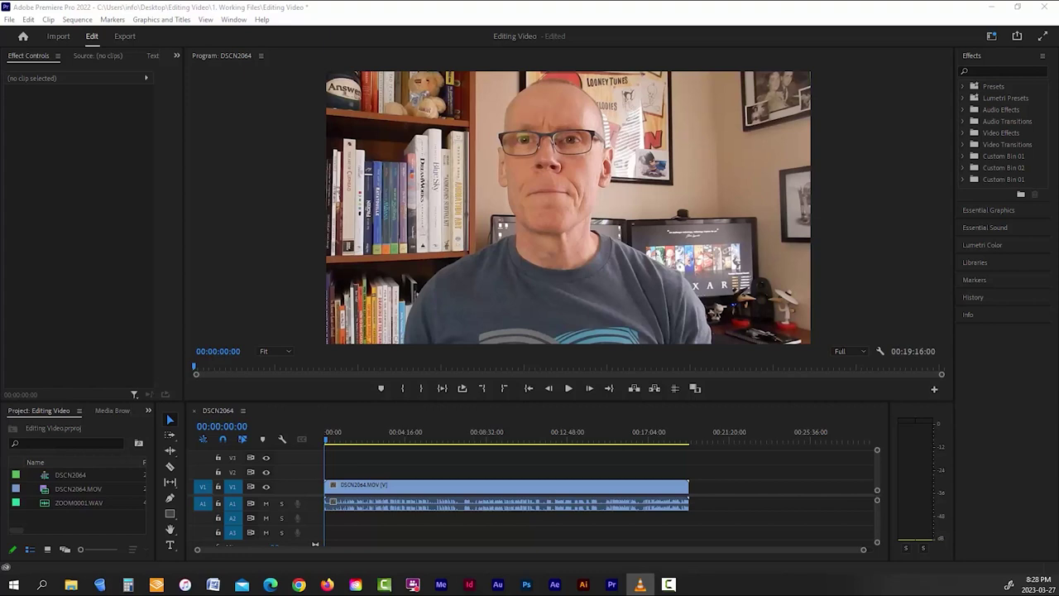
Add ZOOM0001.WAV to track A2 at the start of the DSCN2064 sequence.
click(483, 502)
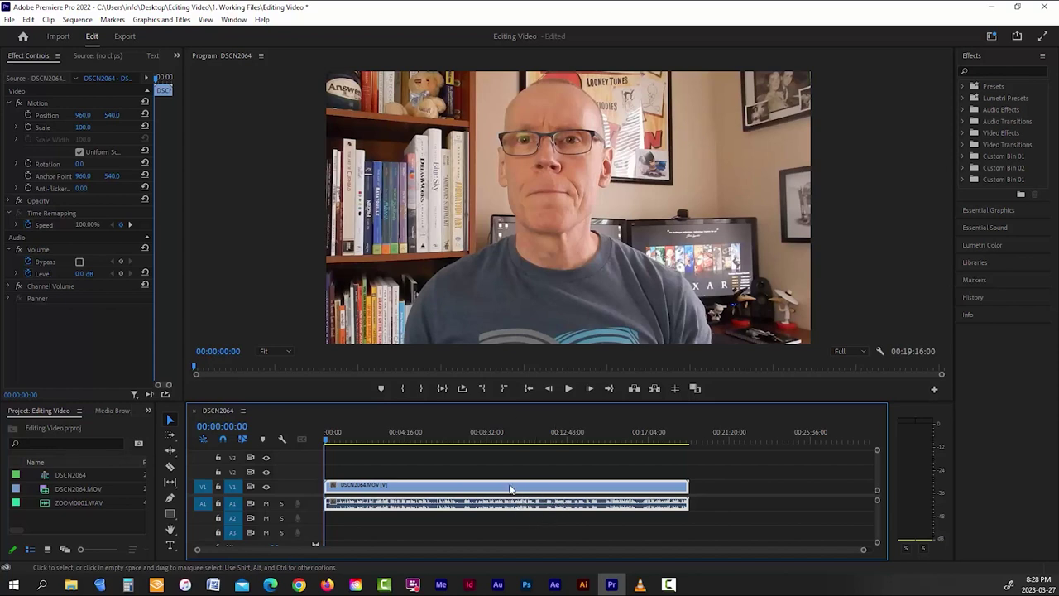
click(523, 519)
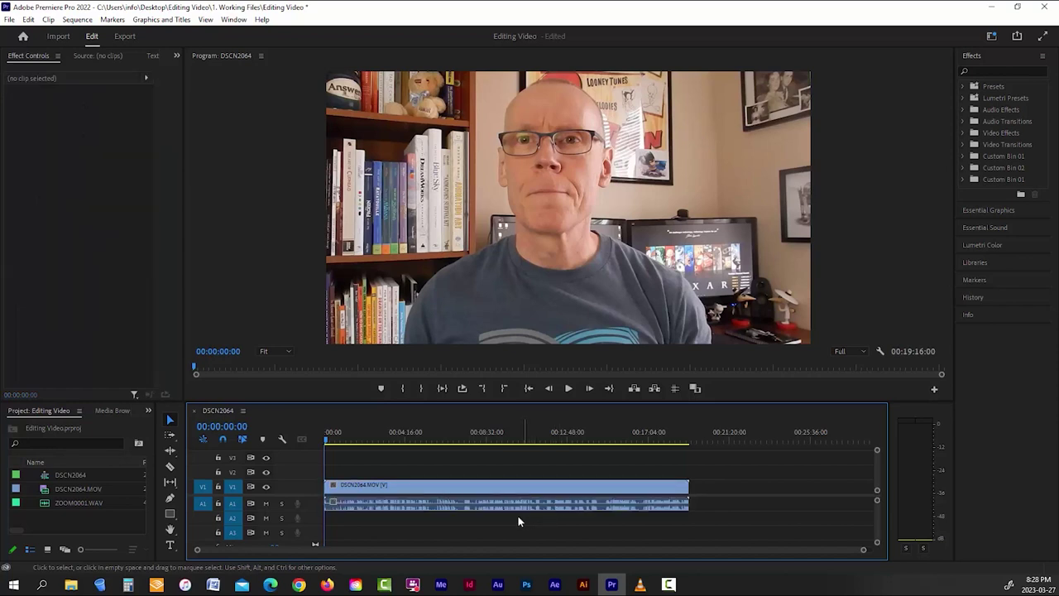
drag(50, 506, 331, 528)
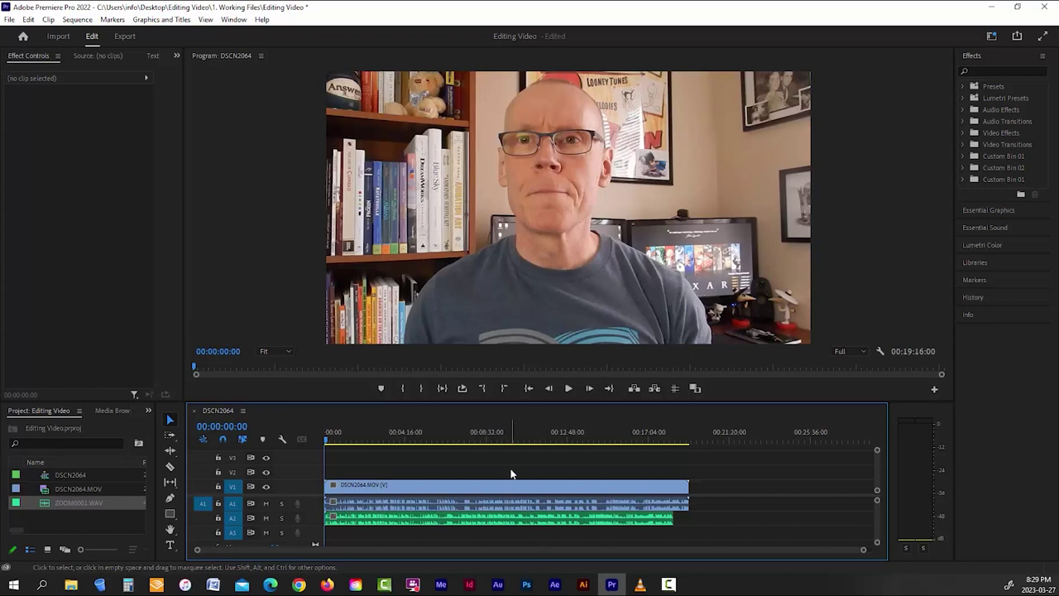
Synchronize the DSCN2064.MOV and ZOOM0001.WAV clips by audio, using track channel 1.
drag(508, 472, 464, 535)
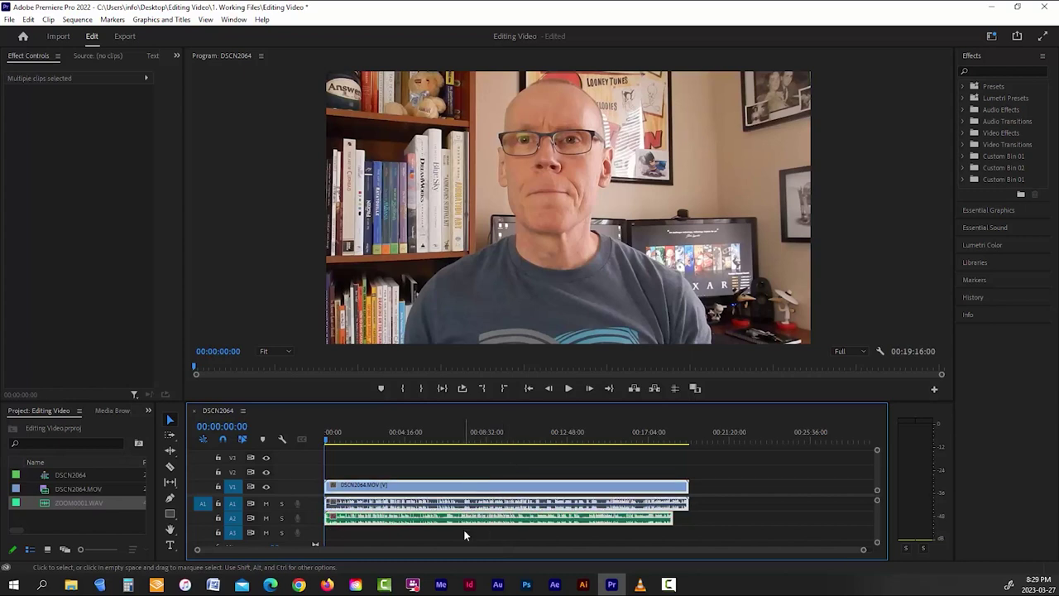
right_click(467, 506)
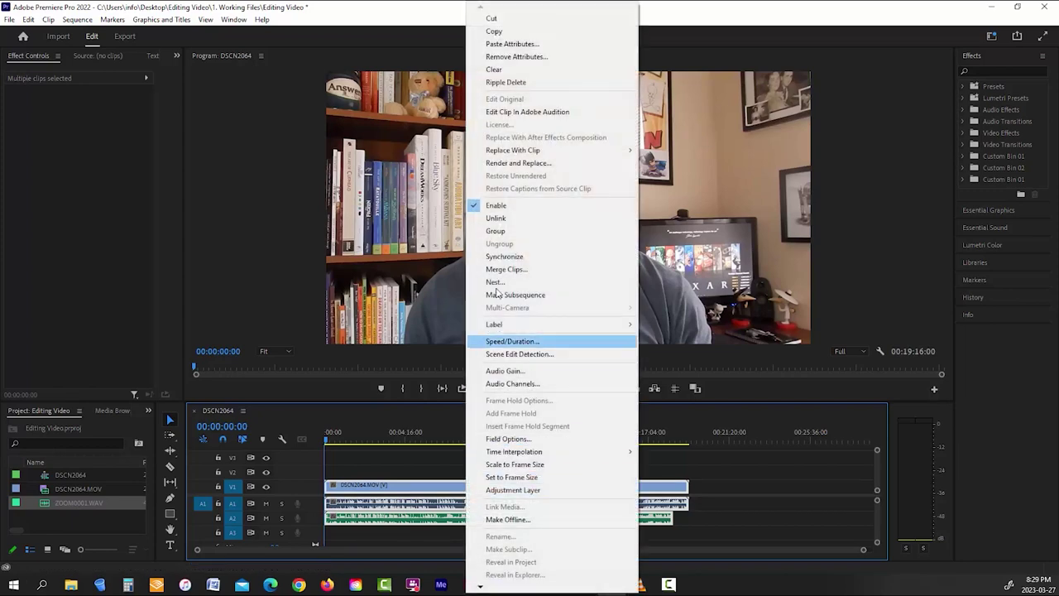
click(505, 258)
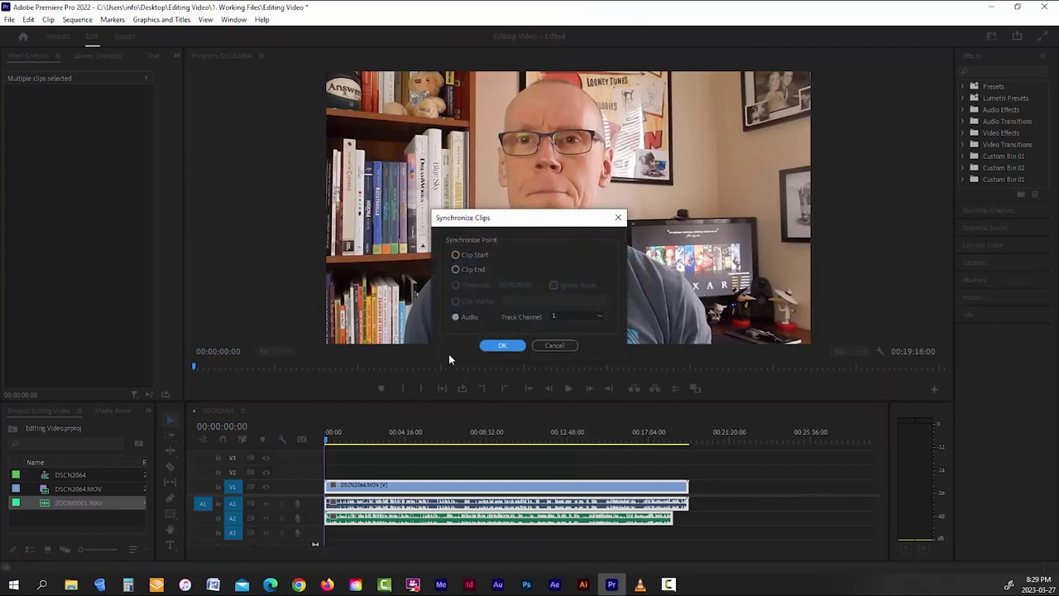
click(502, 345)
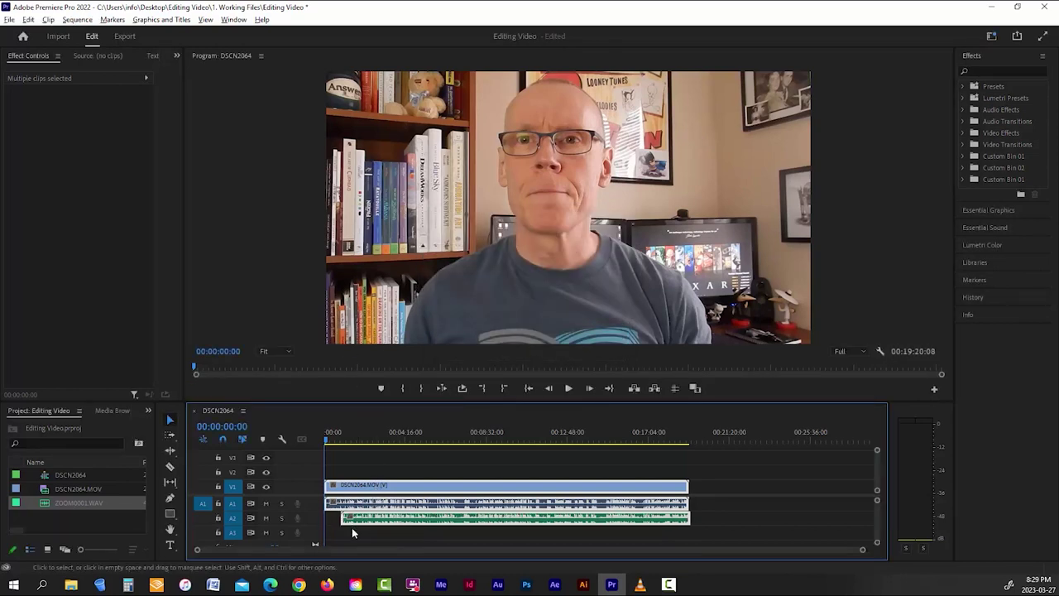
Play the sequence from about 00:03:29:28 to check that both audio tracks are in sync.
scroll(478, 503, up, 3)
scroll(478, 502, up, 3)
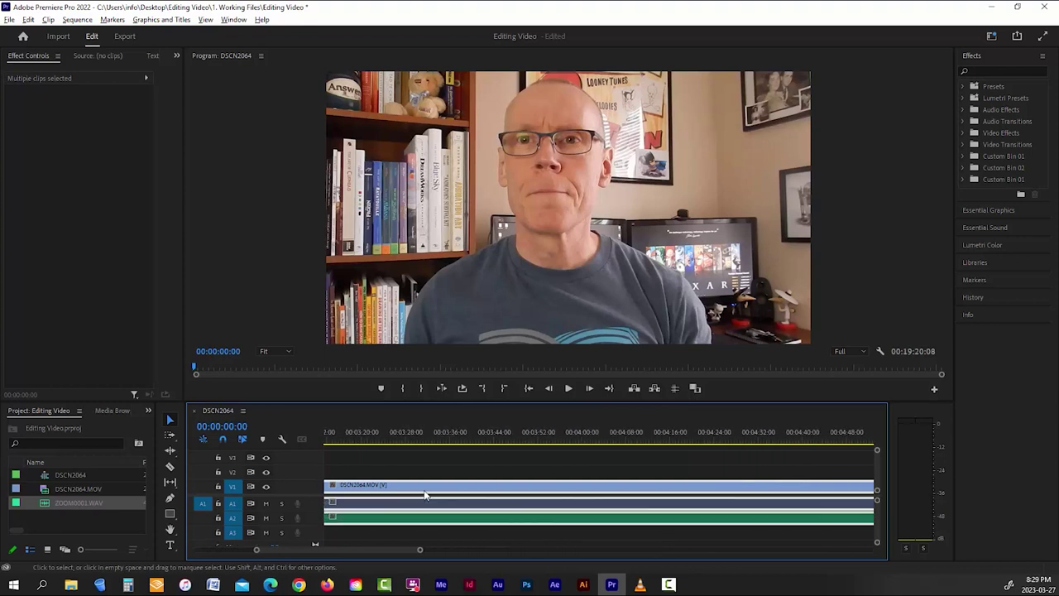
scroll(416, 489, up, 1)
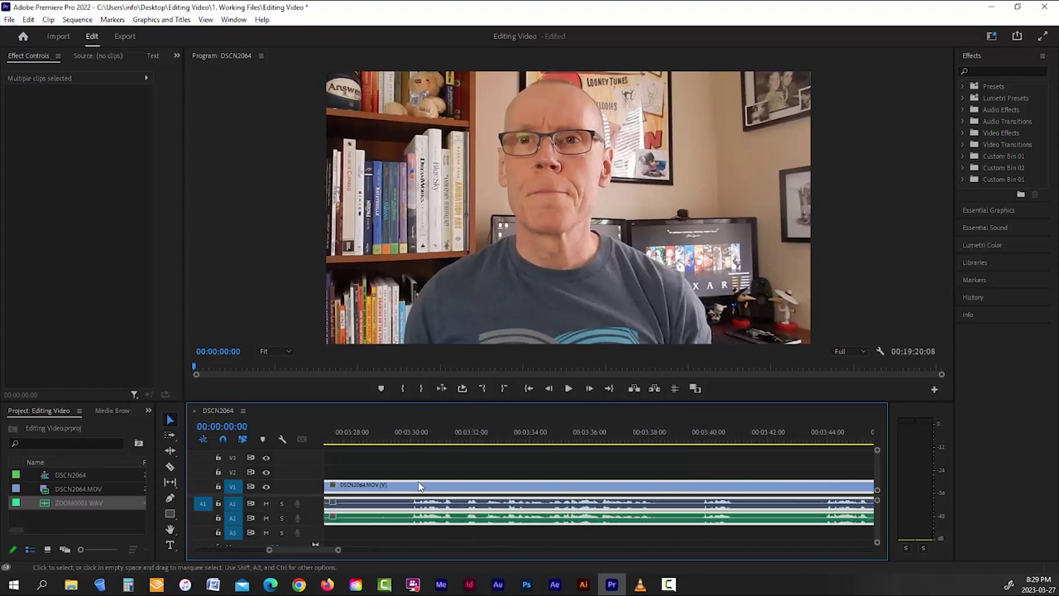
drag(431, 443, 414, 445)
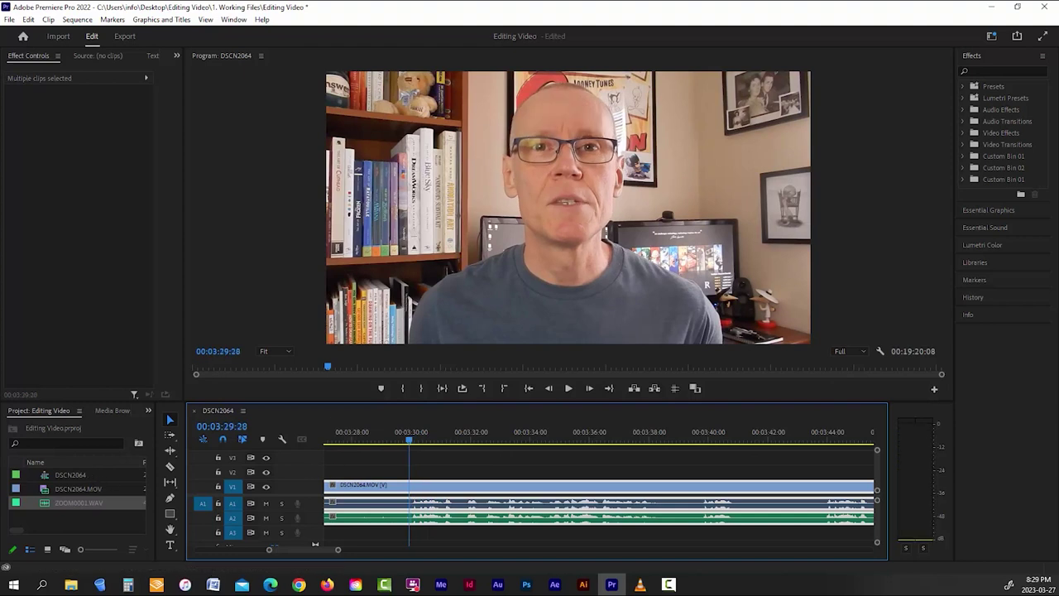
click(569, 388)
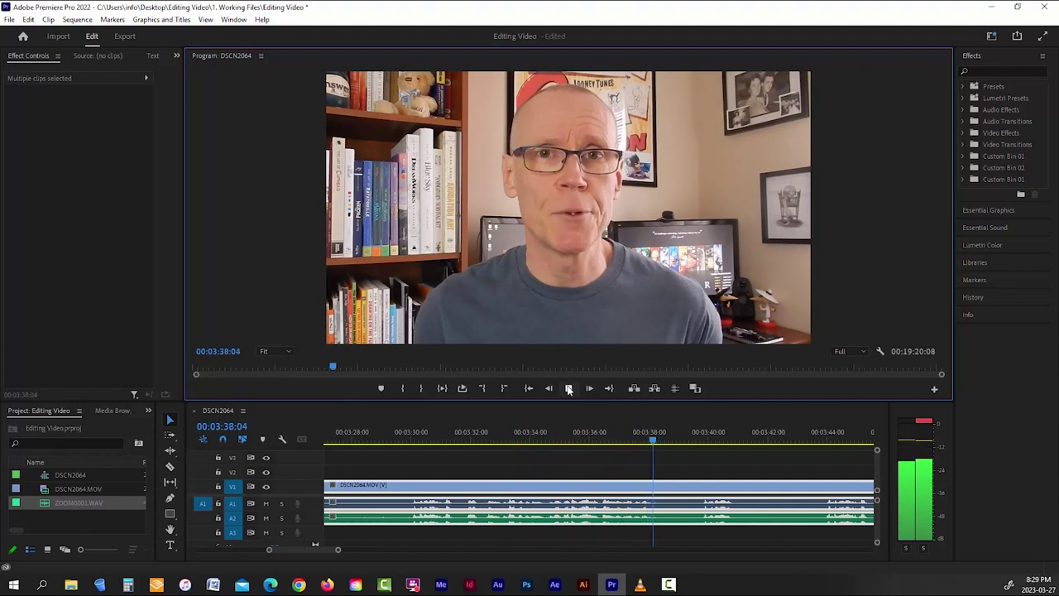
click(568, 388)
Delete the camera audio of DSCN2064.MOV from A1 and move the ZOOM0001.WAV clip up to A1.
scroll(442, 536, down, 5)
drag(413, 549, 371, 550)
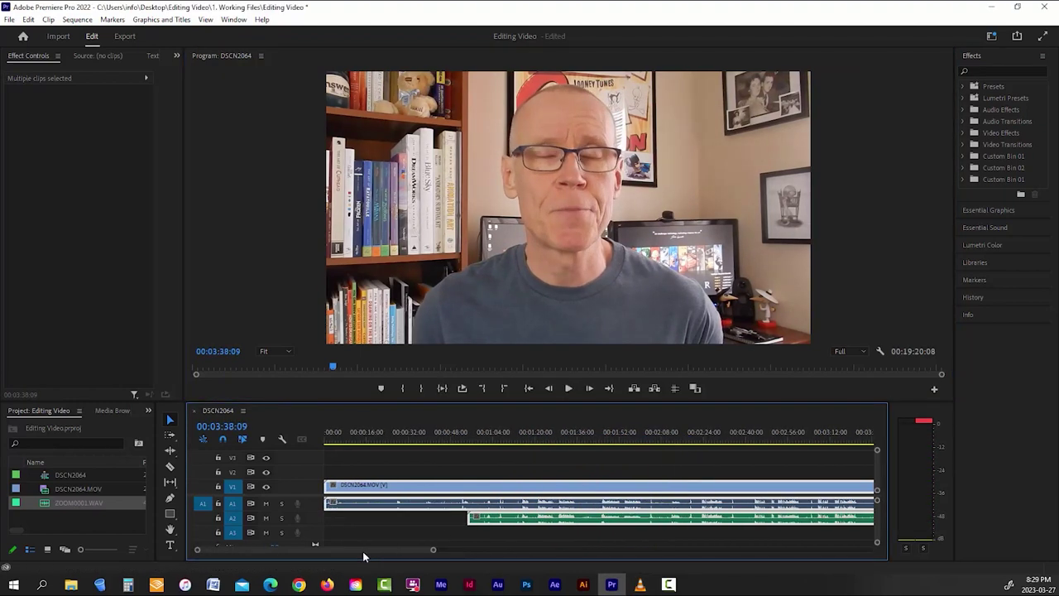
click(457, 531)
scroll(618, 524, up, 2)
scroll(482, 525, up, 3)
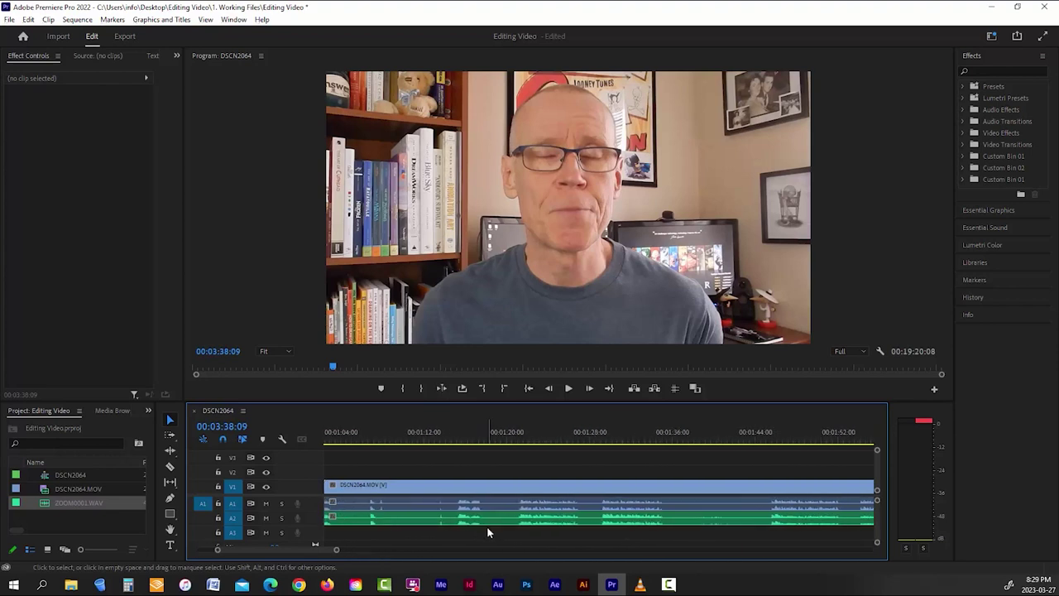
click(506, 507)
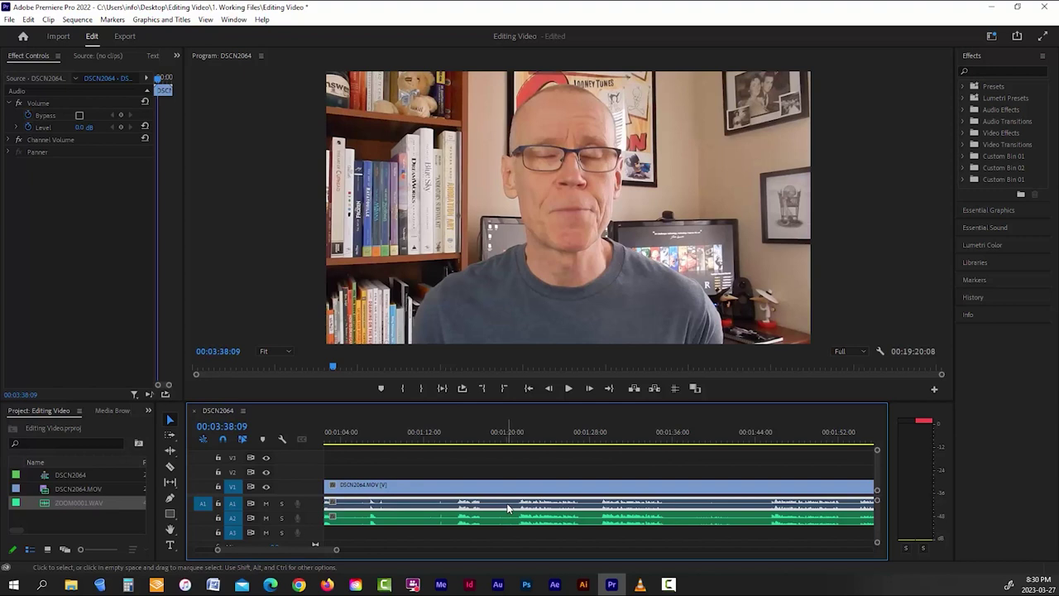
click(508, 518)
key(alt+Up)
Play the sequence from around 00:01:24 to check the video with the replaced audio.
click(522, 432)
click(569, 388)
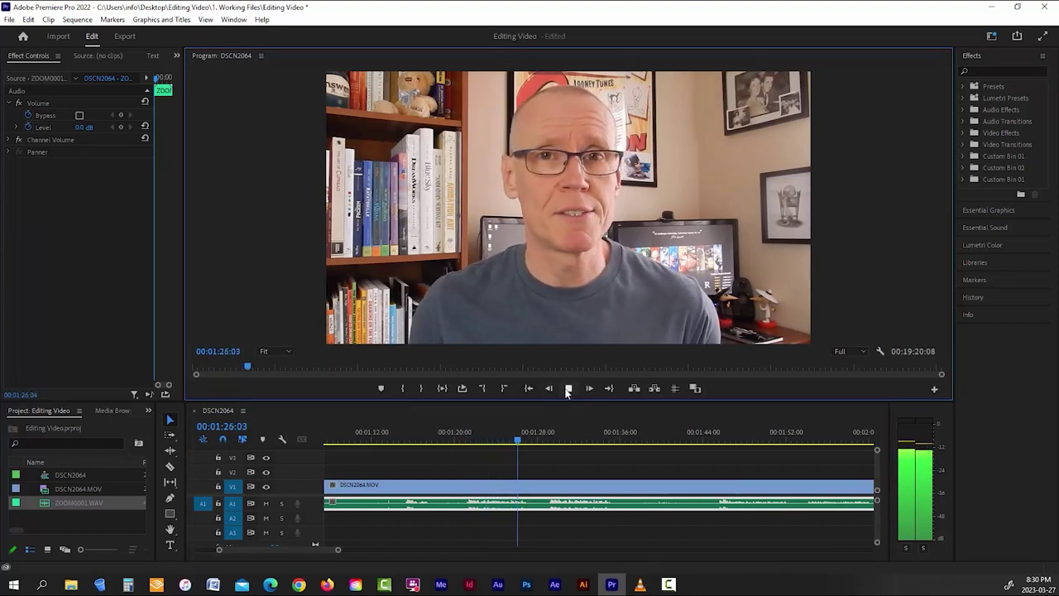
click(534, 440)
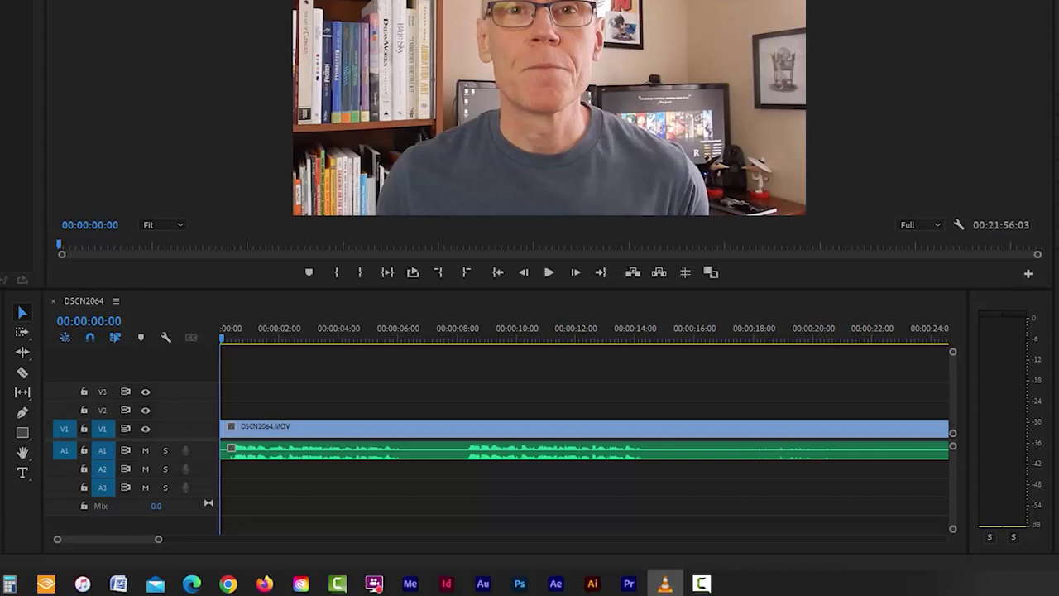
Split the DSCN2064.MOV clip and its linked audio at 00:00:08:03 with the Razor tool.
click(23, 374)
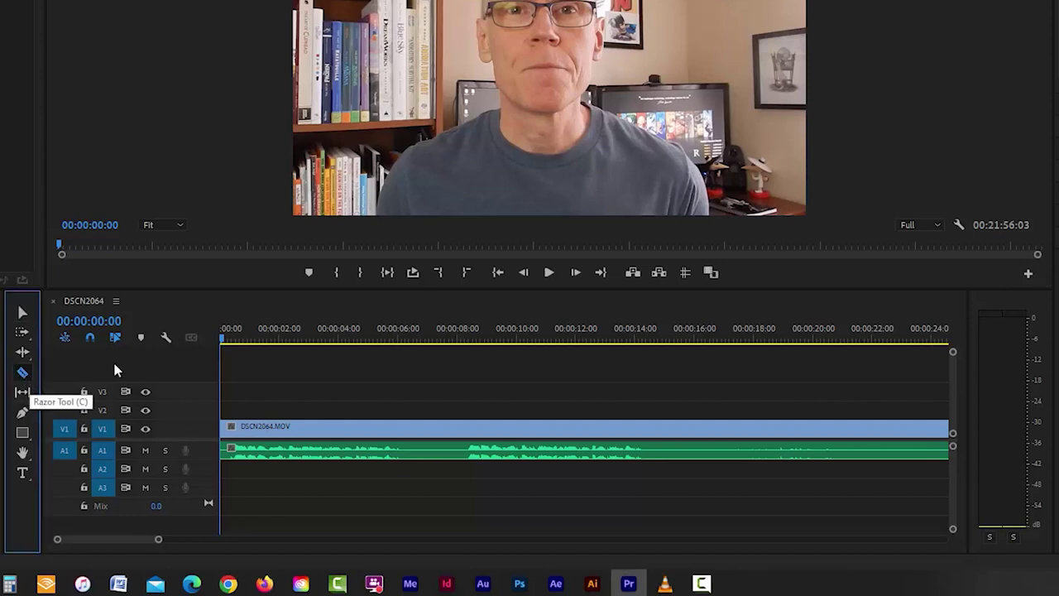
drag(225, 343, 461, 344)
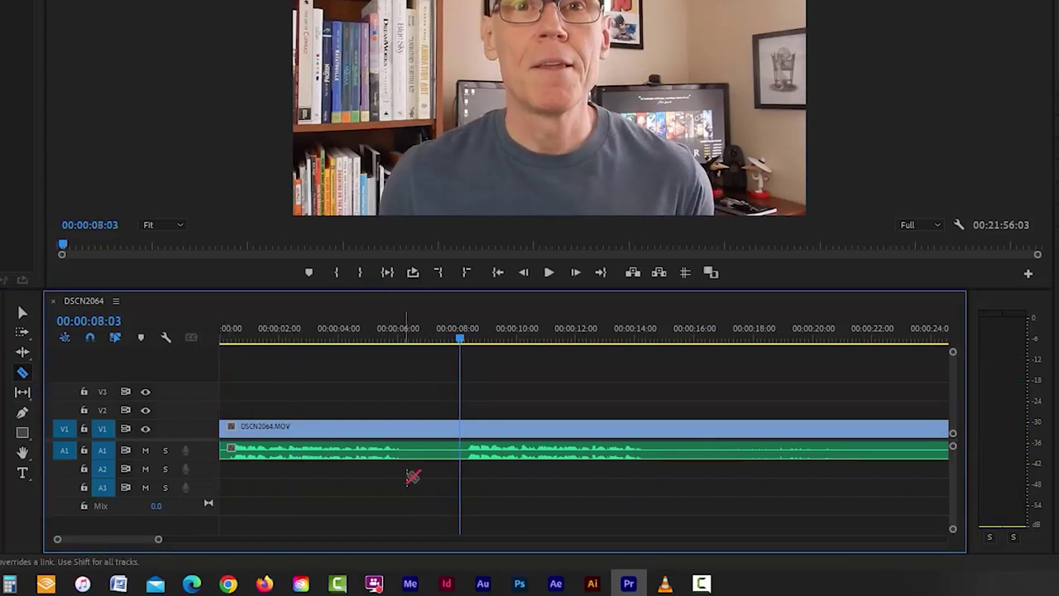
click(463, 427)
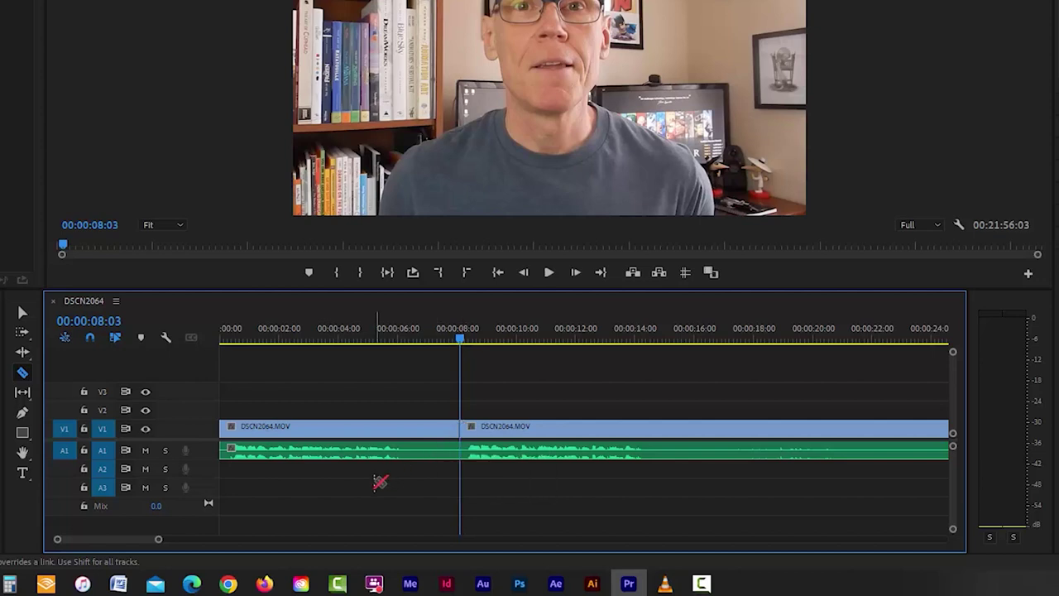
drag(460, 340, 305, 343)
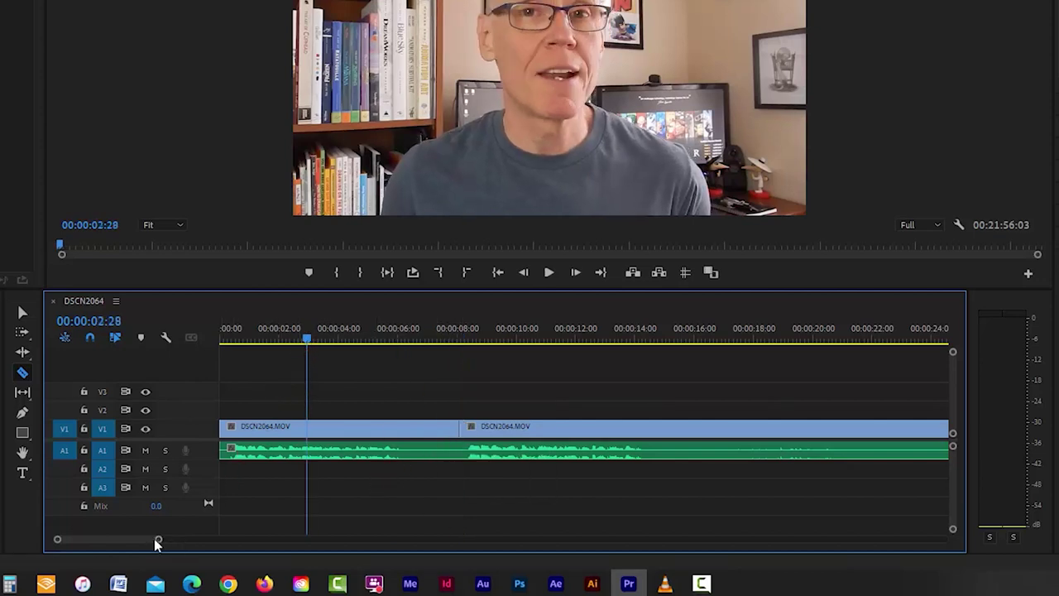
Make another razor cut in the DSCN2064.MOV footage near 00:18:40 and return to the start of the sequence.
drag(158, 542, 821, 538)
scroll(839, 449, up, 8)
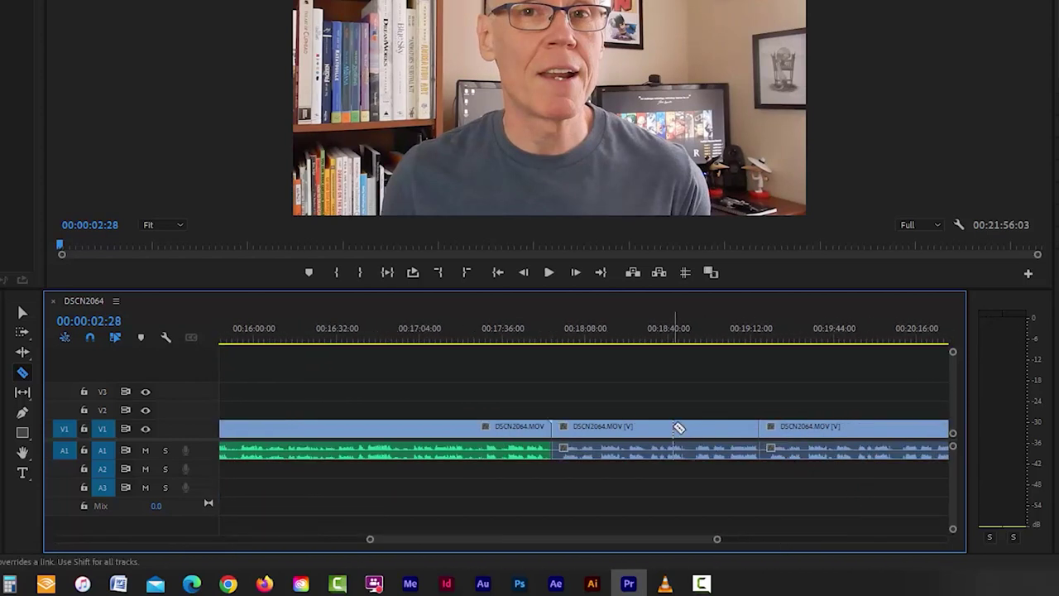
click(662, 430)
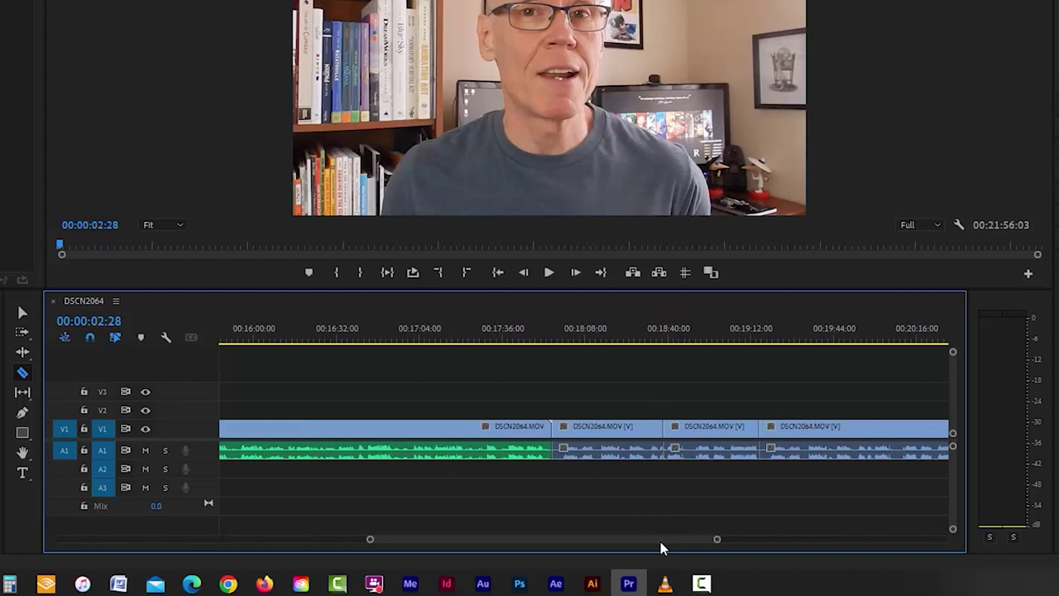
drag(697, 542, 329, 550)
scroll(248, 446, up, 10)
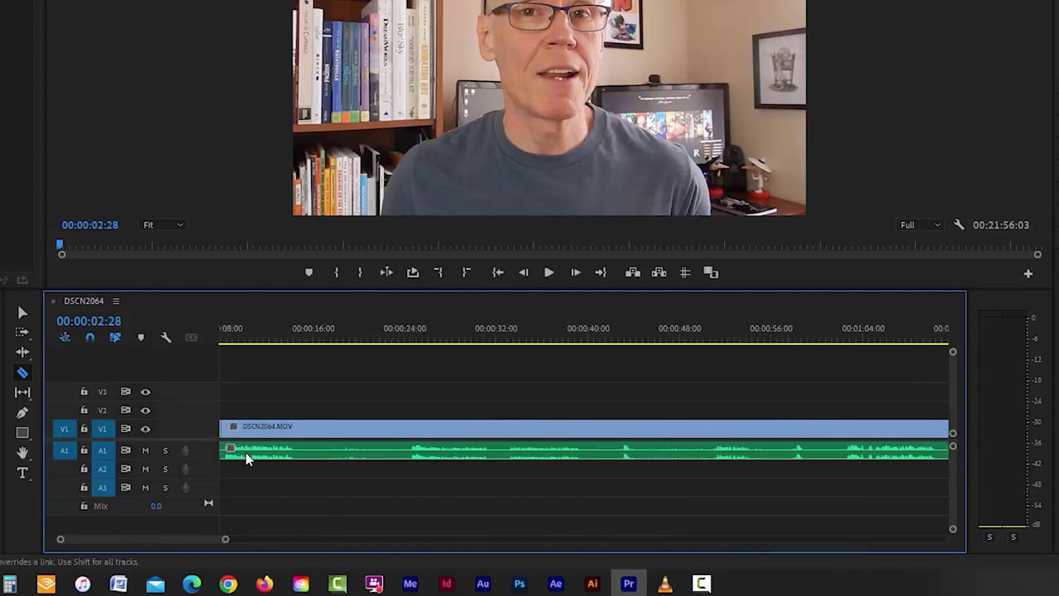
drag(140, 537, 78, 548)
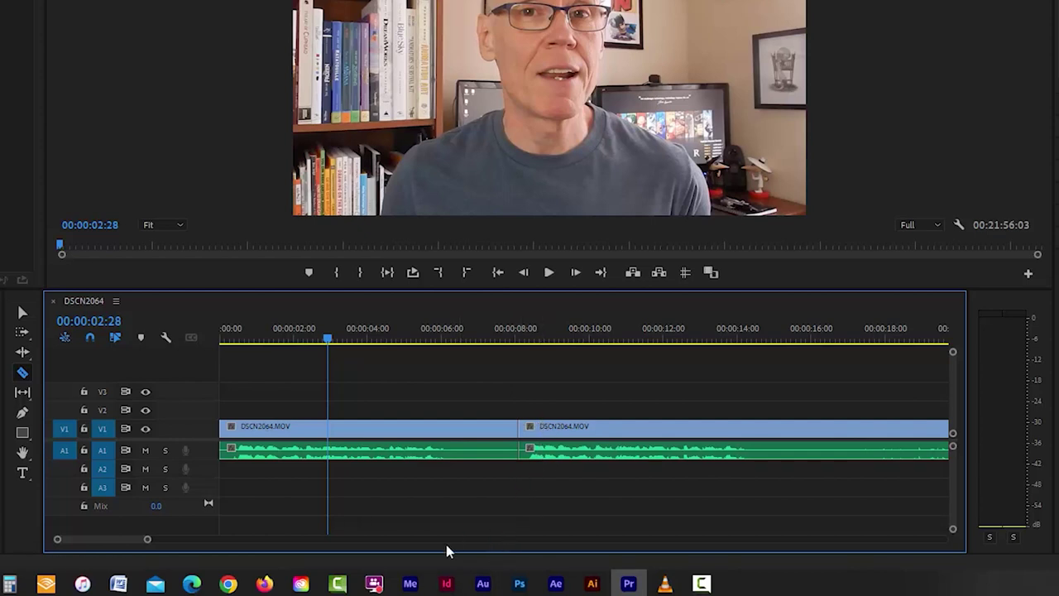
Delete the opening segment before the 00:00:08:03 cut, video and audio together, and close its gap with Ripple Delete.
click(22, 313)
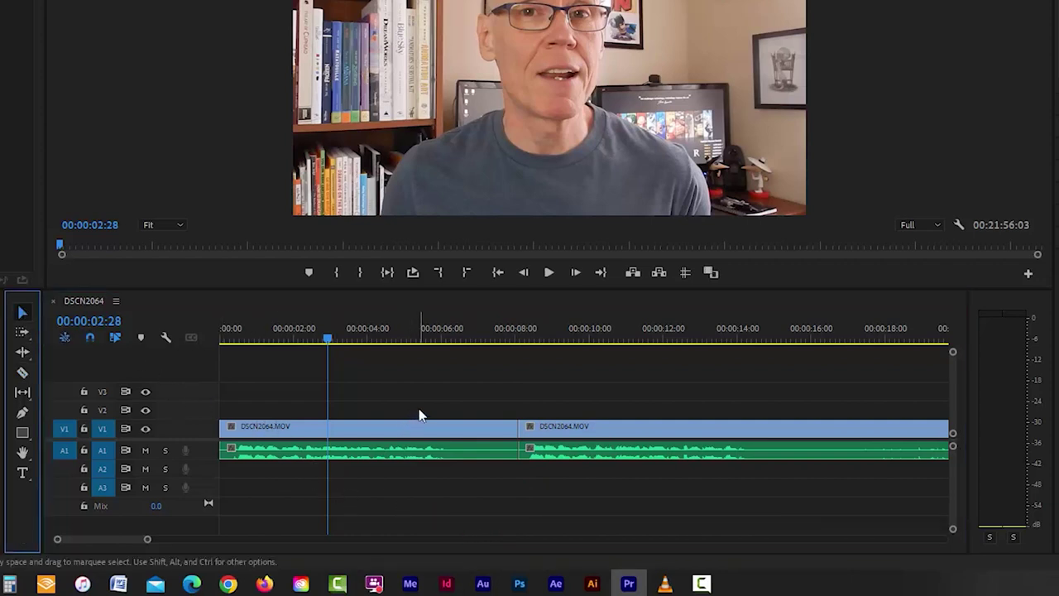
drag(418, 414, 389, 486)
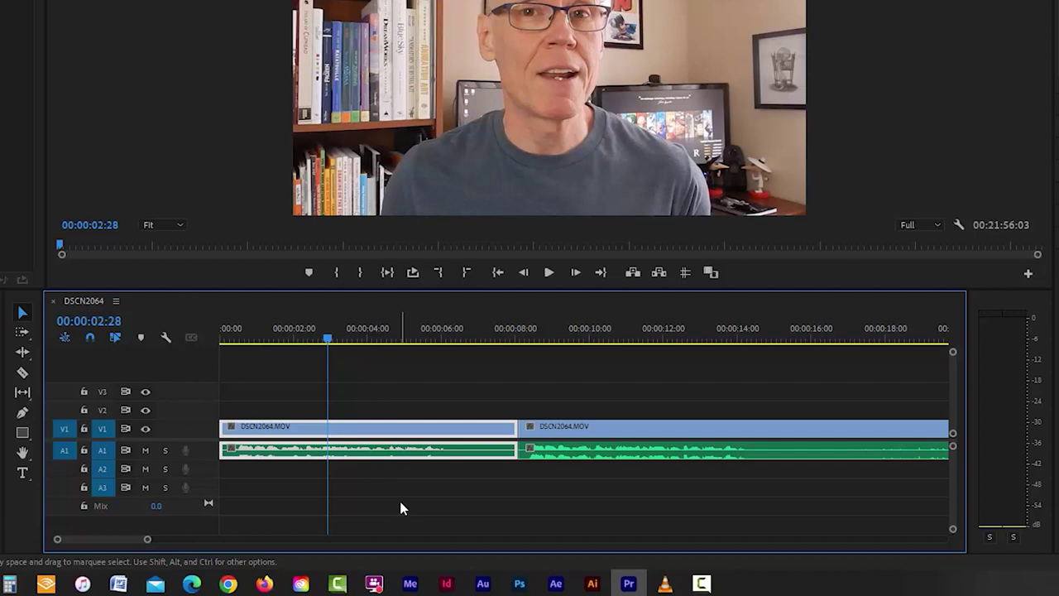
key(Delete)
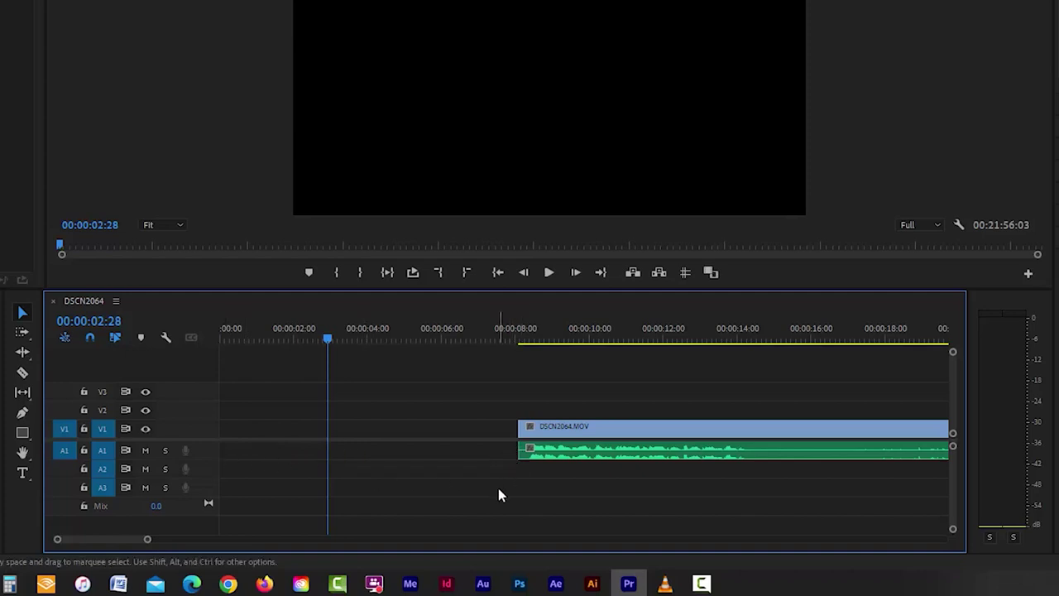
right_click(445, 431)
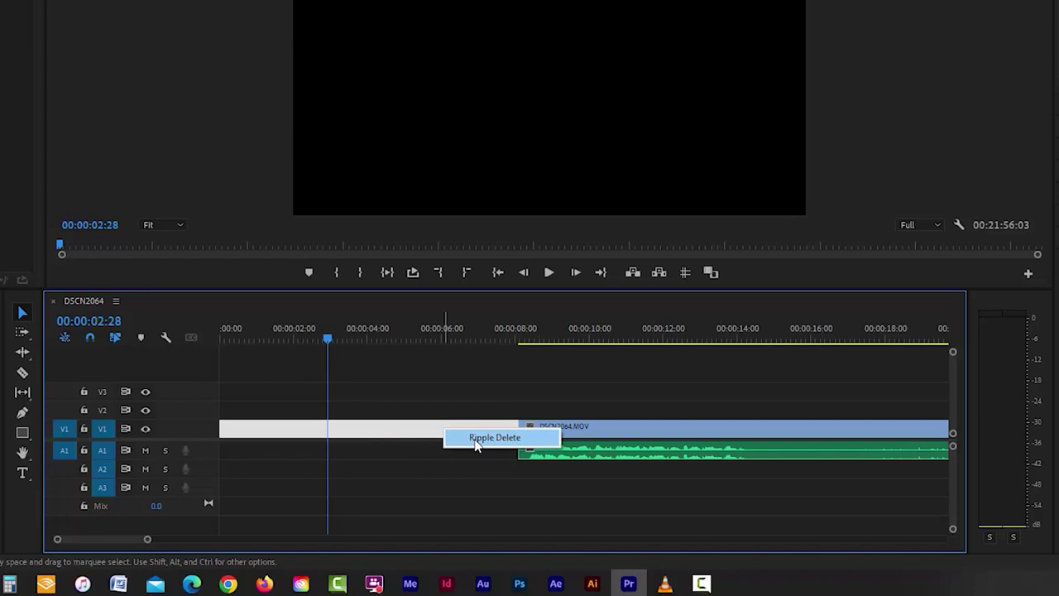
click(477, 438)
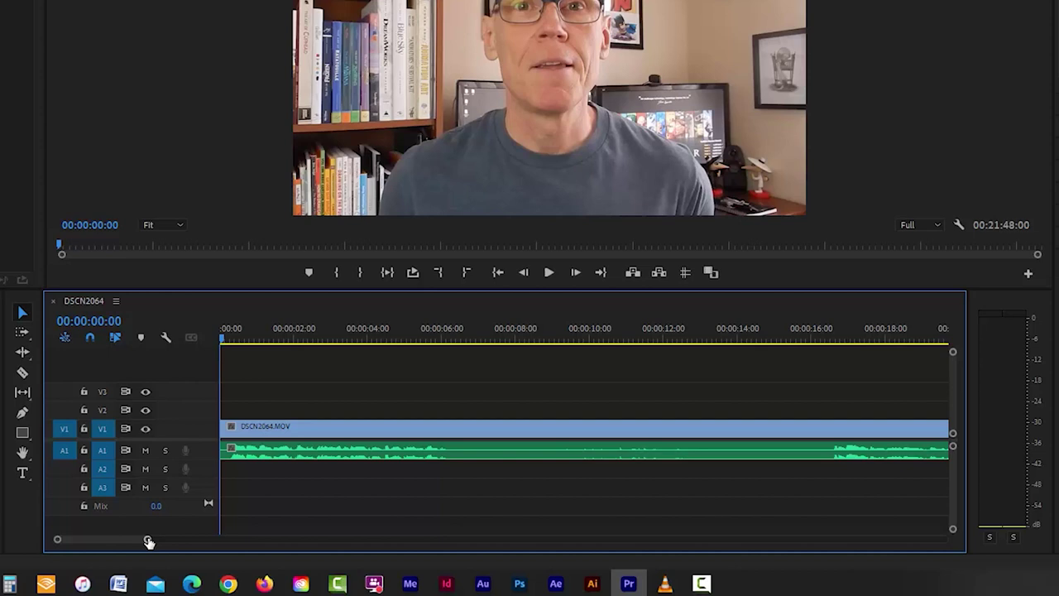
Split the first DSCN2064.MOV clip and its audio at 00:00:06:12, where the first spoken section ends, with the Razor tool.
drag(149, 541, 838, 537)
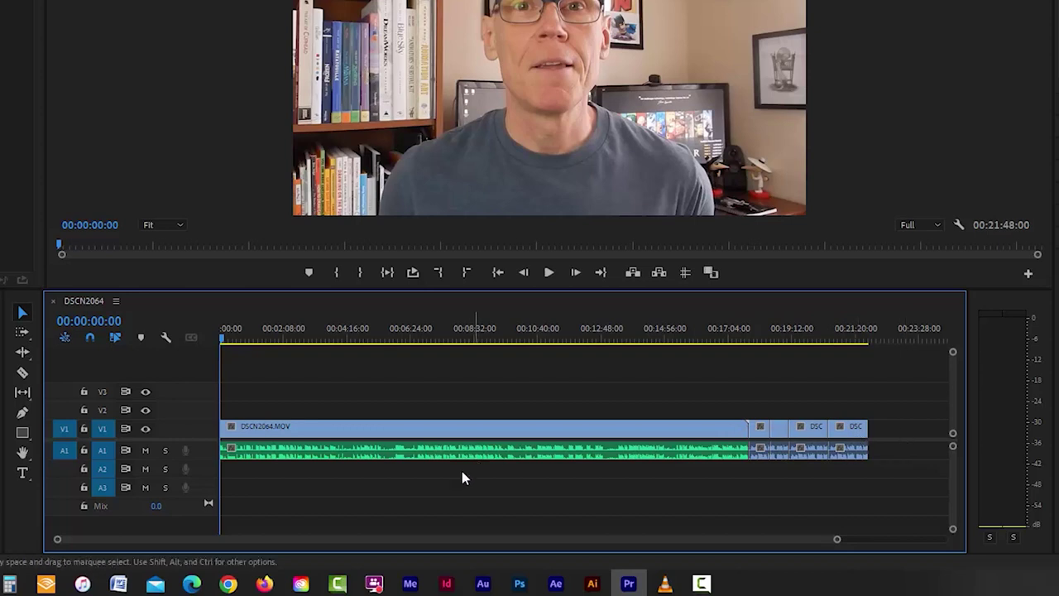
drag(836, 542, 466, 559)
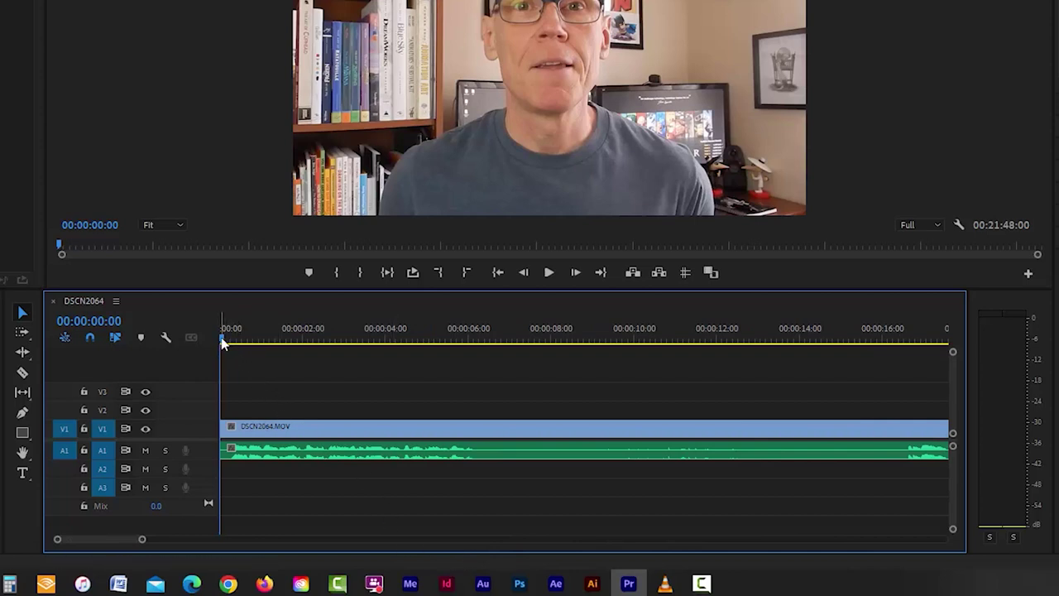
click(22, 373)
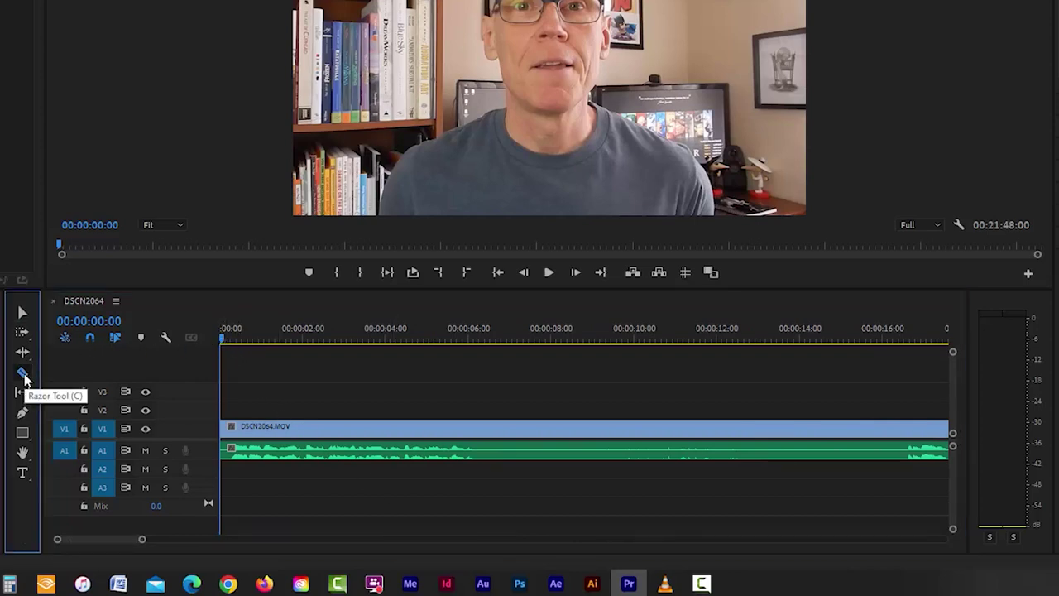
drag(222, 342, 485, 381)
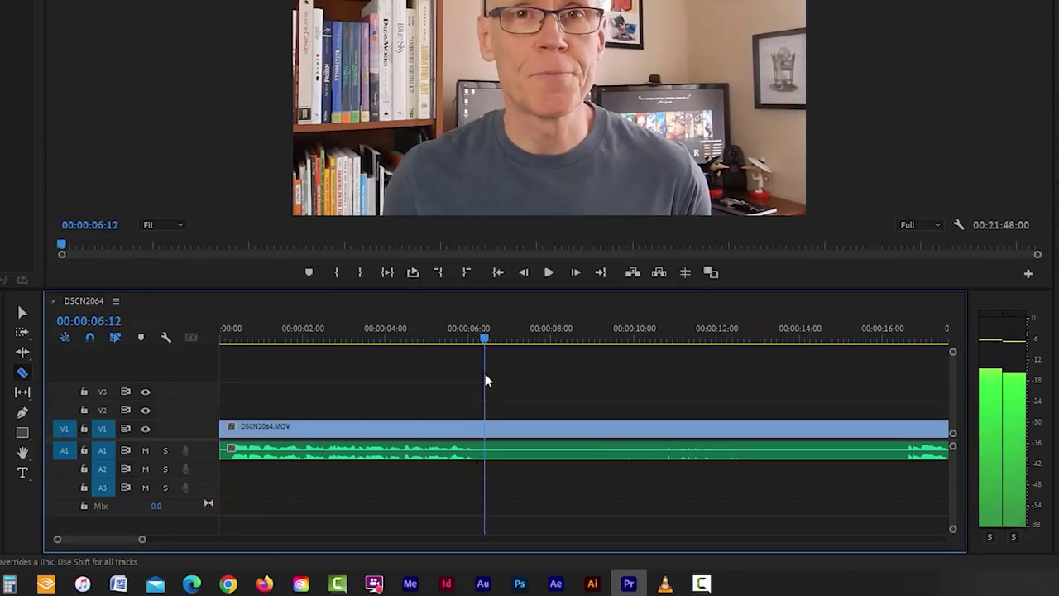
click(489, 428)
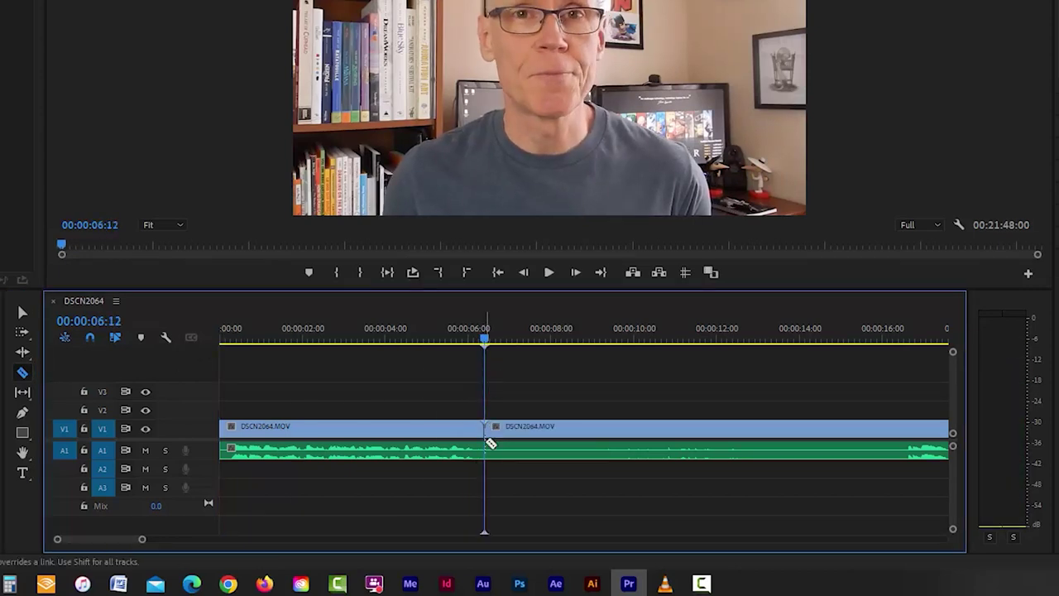
click(22, 312)
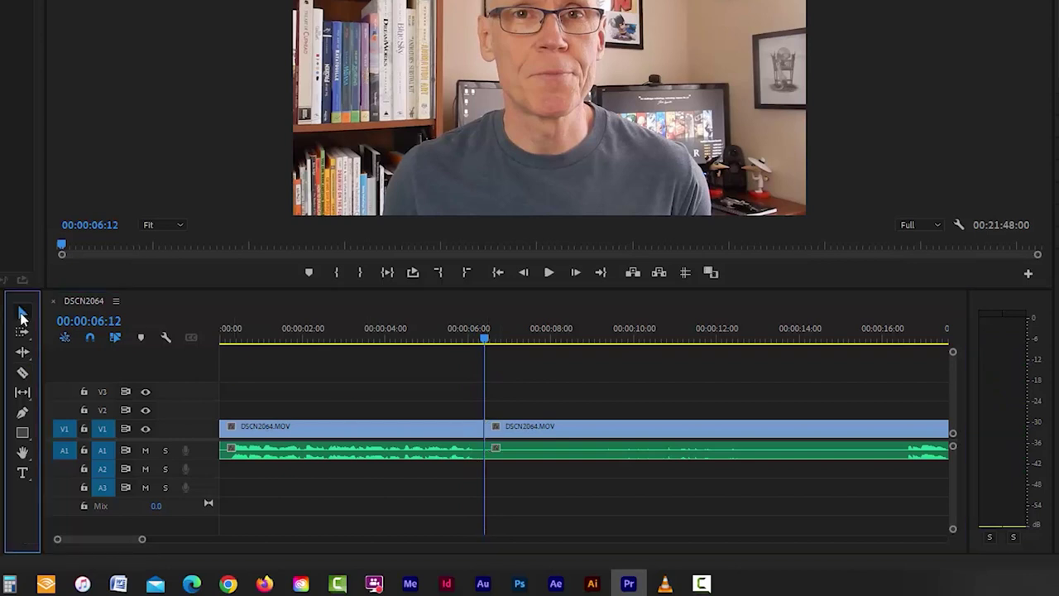
Play the takes from about 00:00:16:14, 00:00:54:11 and 00:00:24:29 to find where the next usable section starts.
click(536, 338)
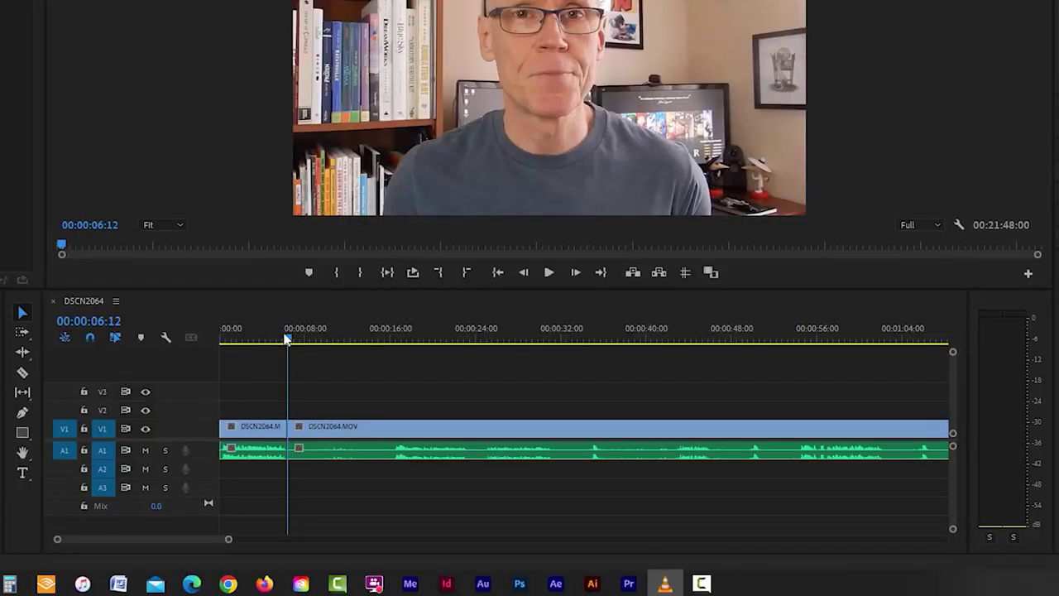
drag(288, 341, 395, 343)
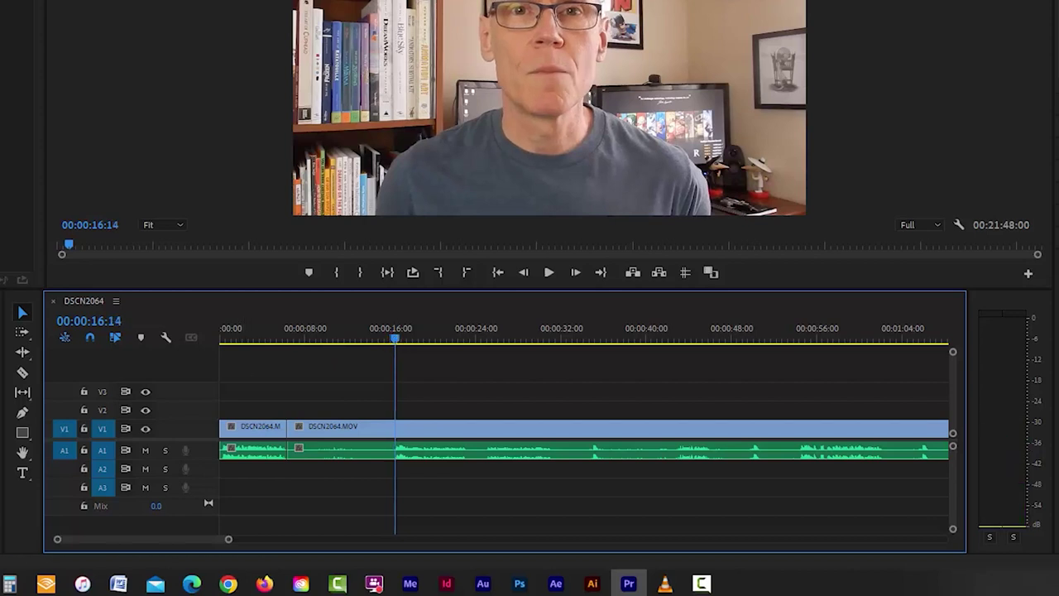
click(548, 273)
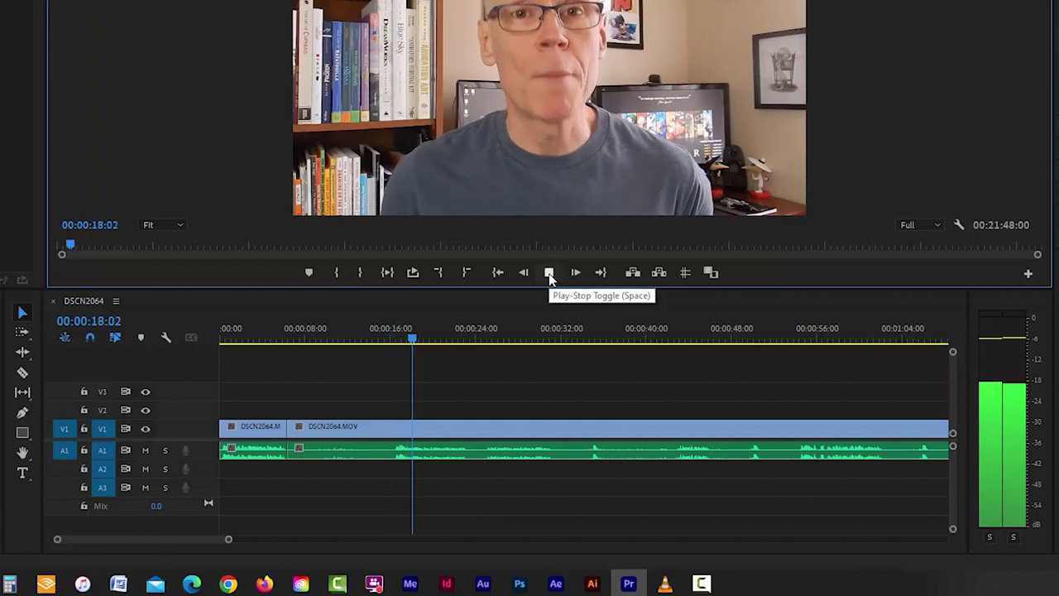
click(548, 273)
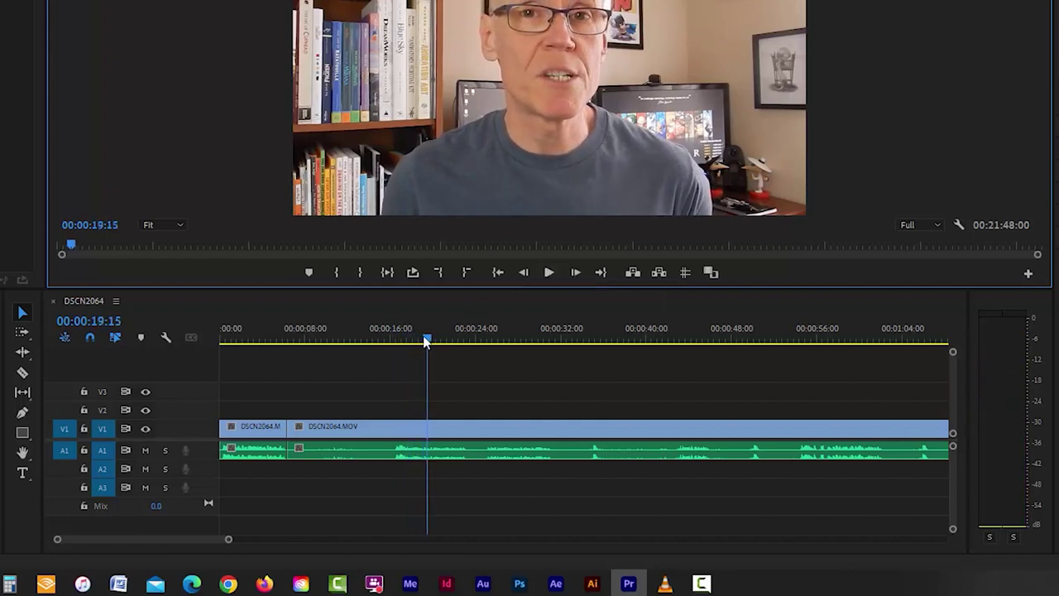
drag(426, 342, 798, 357)
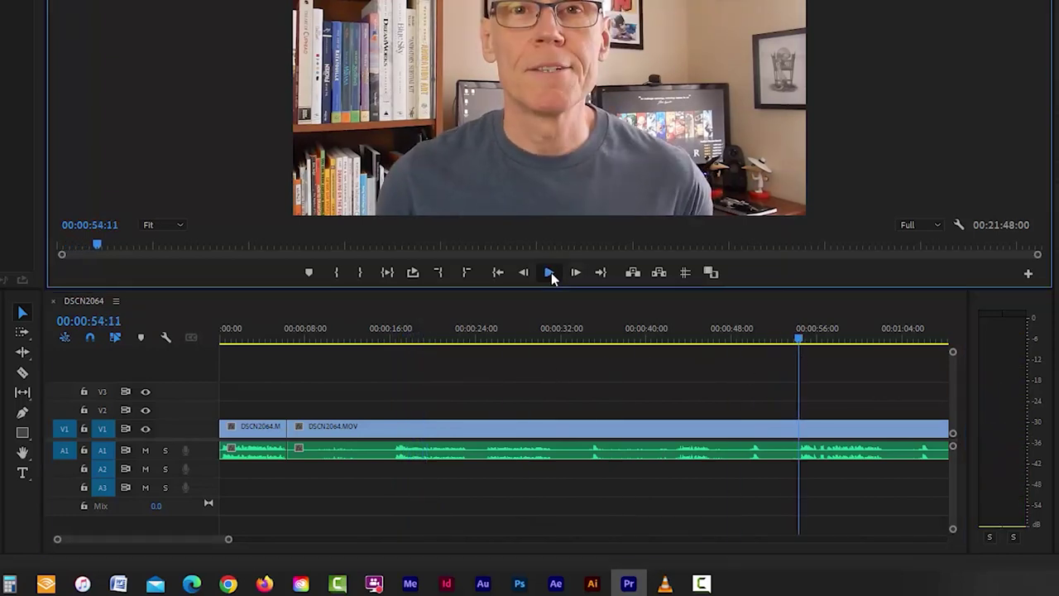
click(550, 275)
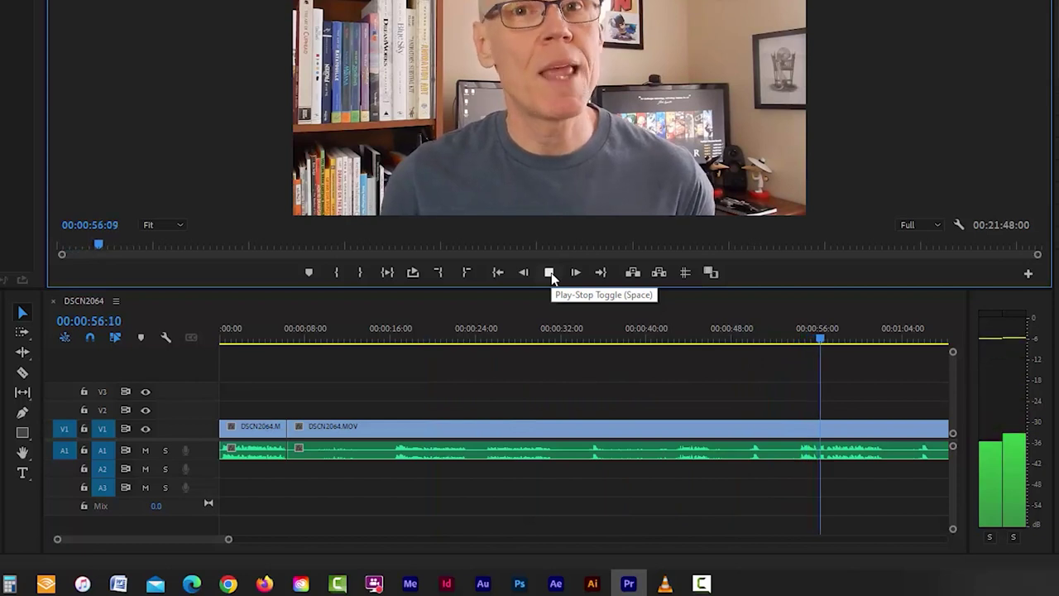
click(550, 275)
drag(827, 338, 486, 357)
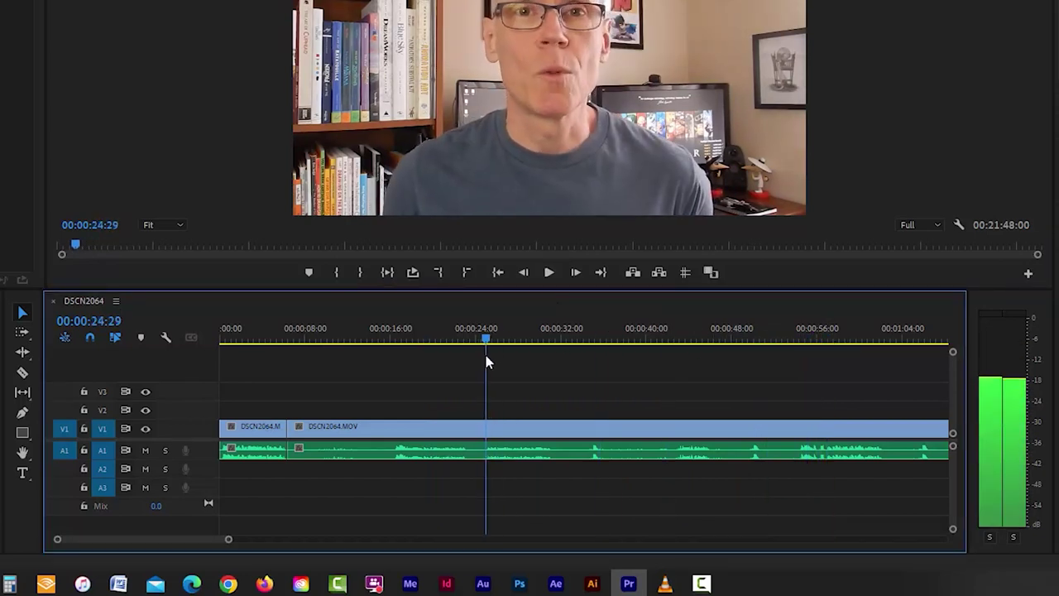
click(548, 274)
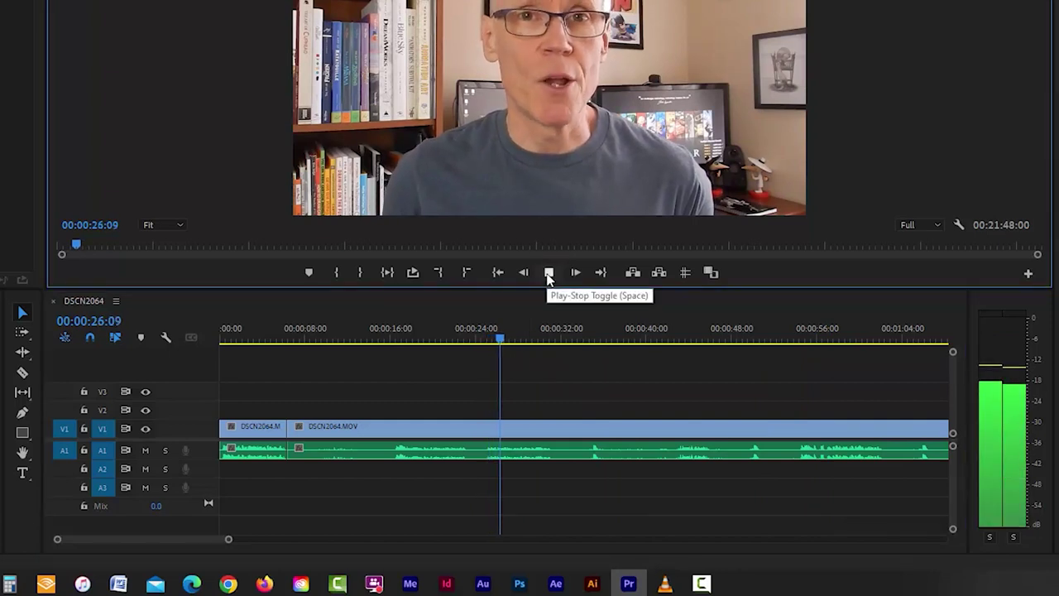
key(alt+Tab)
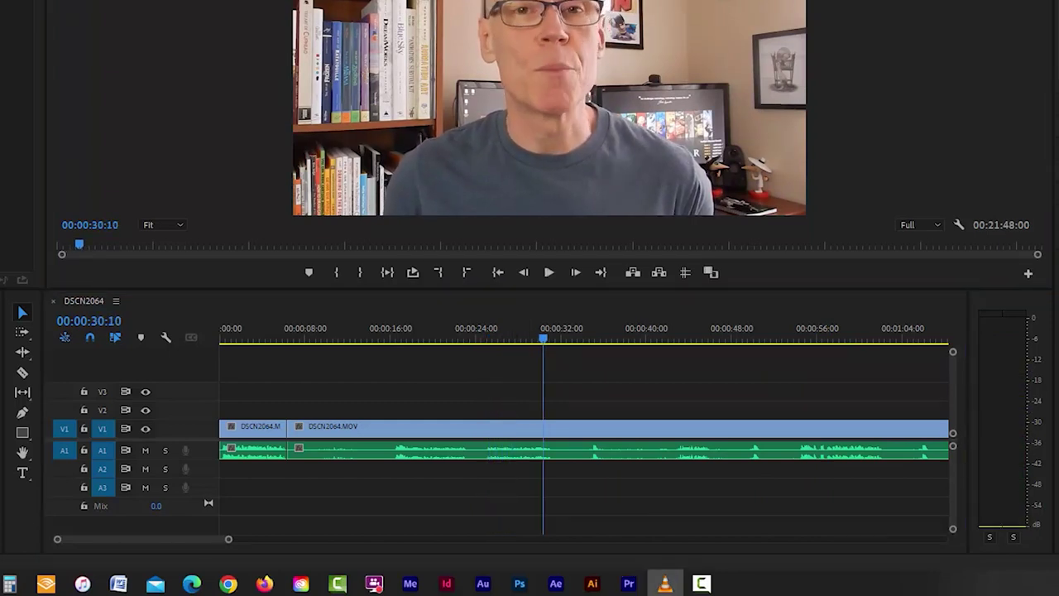
Place the playhead at 00:00:24:29, just before the speech, and split the clip and its audio there.
key(=)
key(=)
key(=)
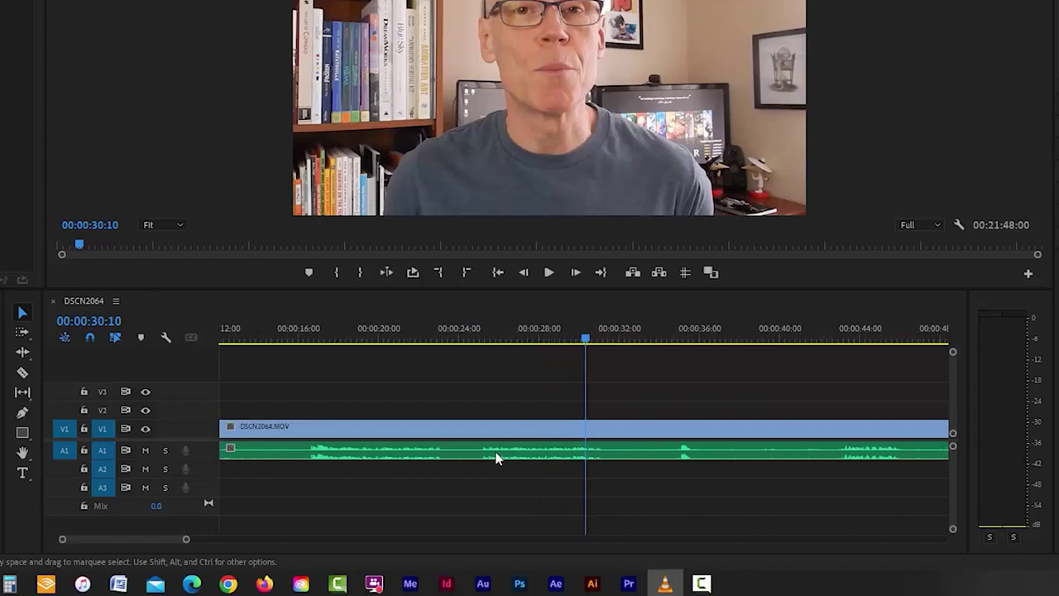
key(=)
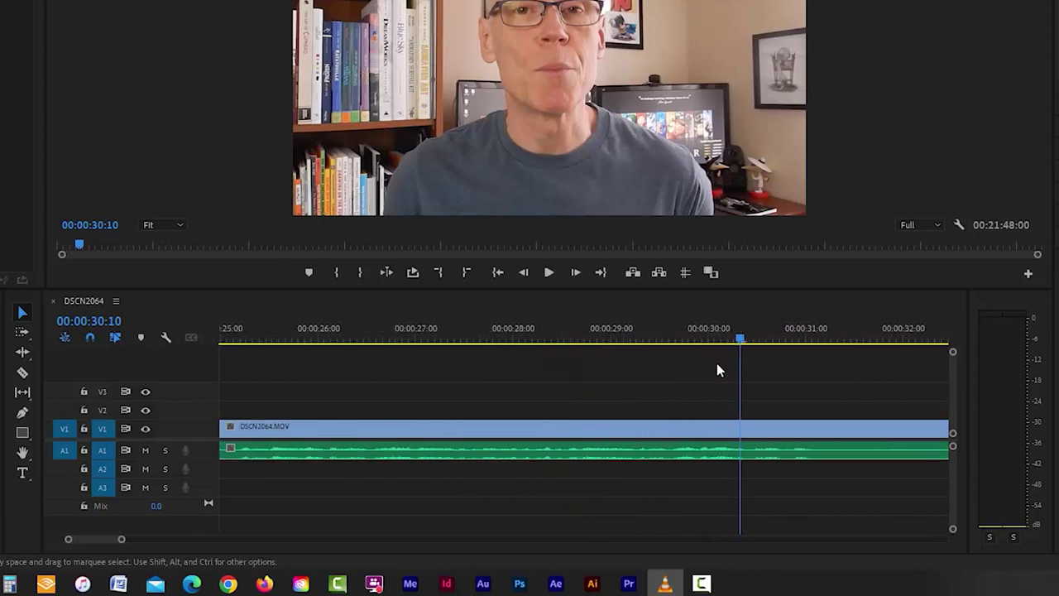
drag(741, 346, 354, 405)
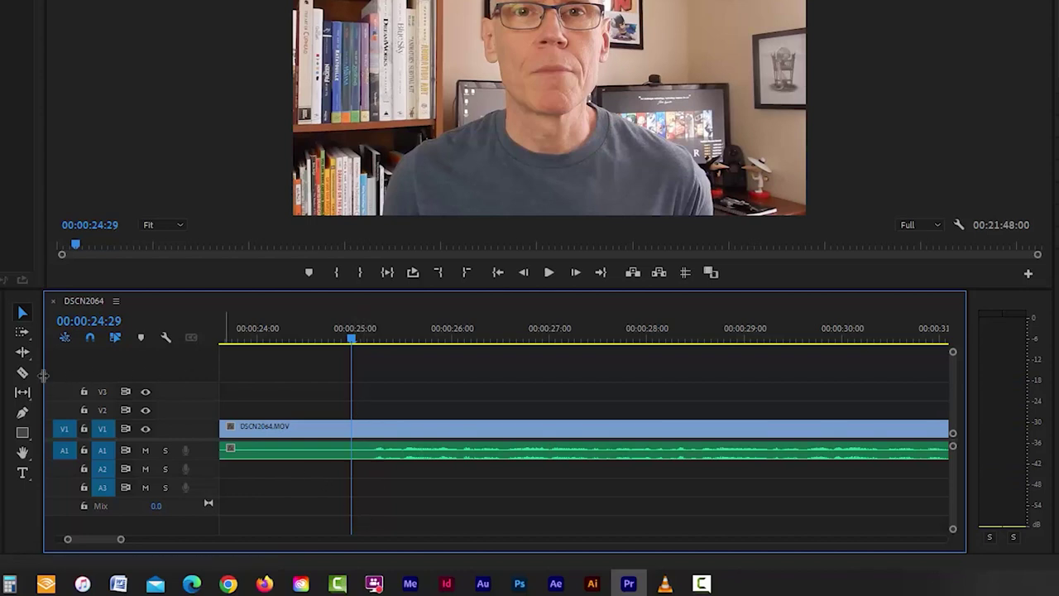
click(22, 374)
click(356, 428)
scroll(592, 481, down, 3)
Delete the unwanted video and audio segment between the cuts at 00:00:06:12 and 00:00:24:29.
click(22, 313)
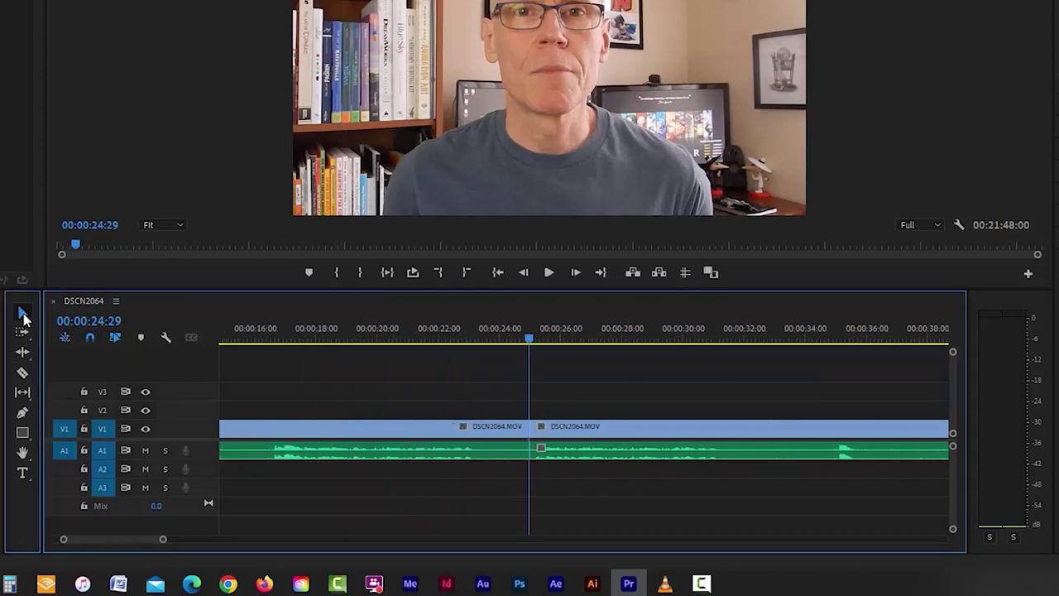
drag(383, 389, 348, 510)
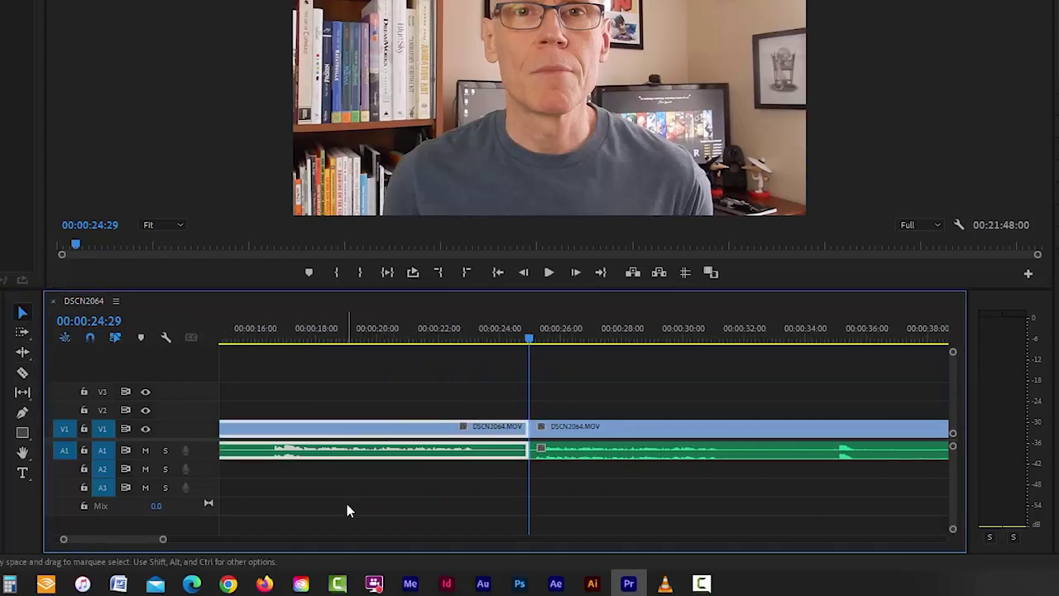
key(Delete)
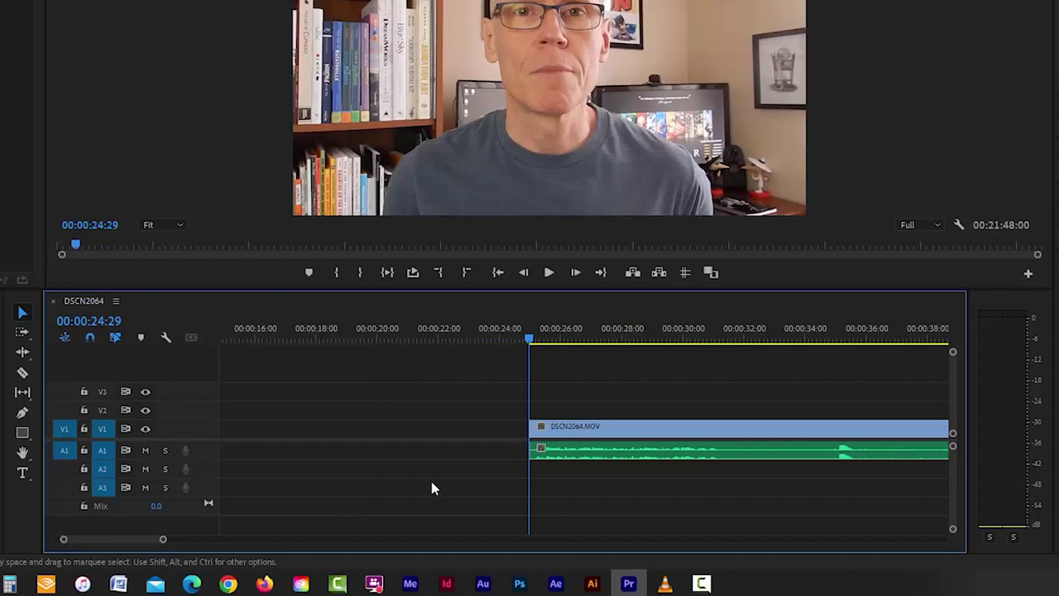
scroll(475, 493, down, 2)
scroll(475, 494, down, 1)
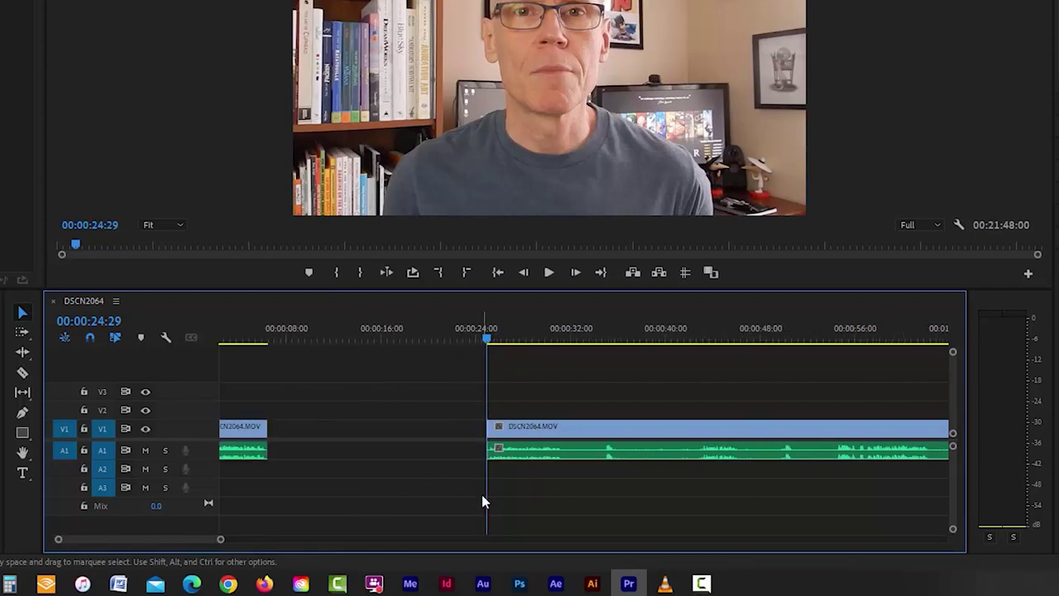
Ripple delete the empty gap between the first two DSCN2064.MOV clips so they meet at 00:00:06:12.
right_click(404, 426)
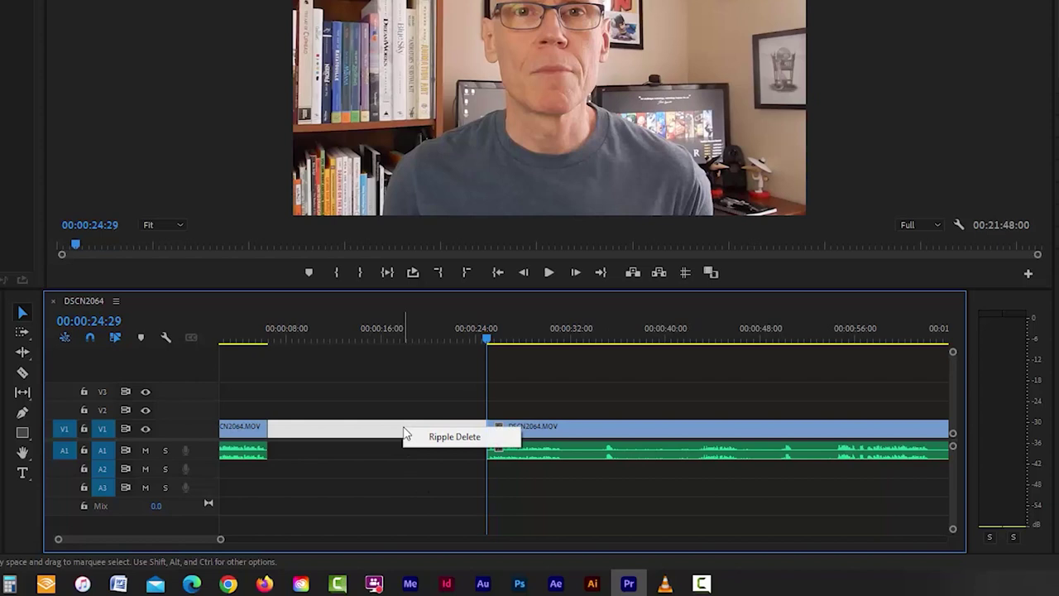
click(454, 437)
scroll(259, 465, up, 3)
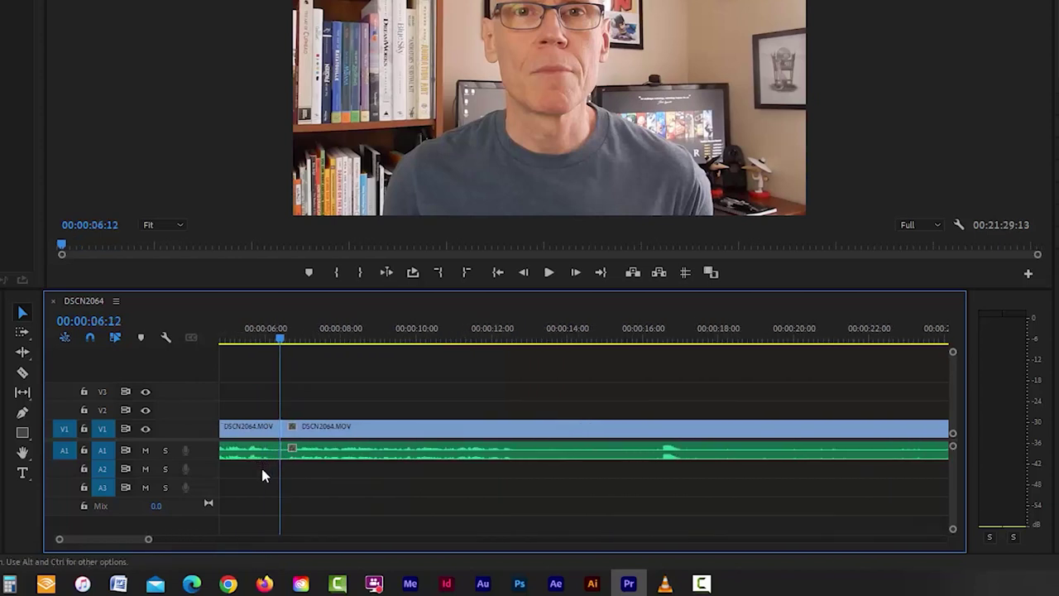
scroll(265, 478, up, 2)
scroll(94, 540, left, 3)
scroll(565, 465, down, 2)
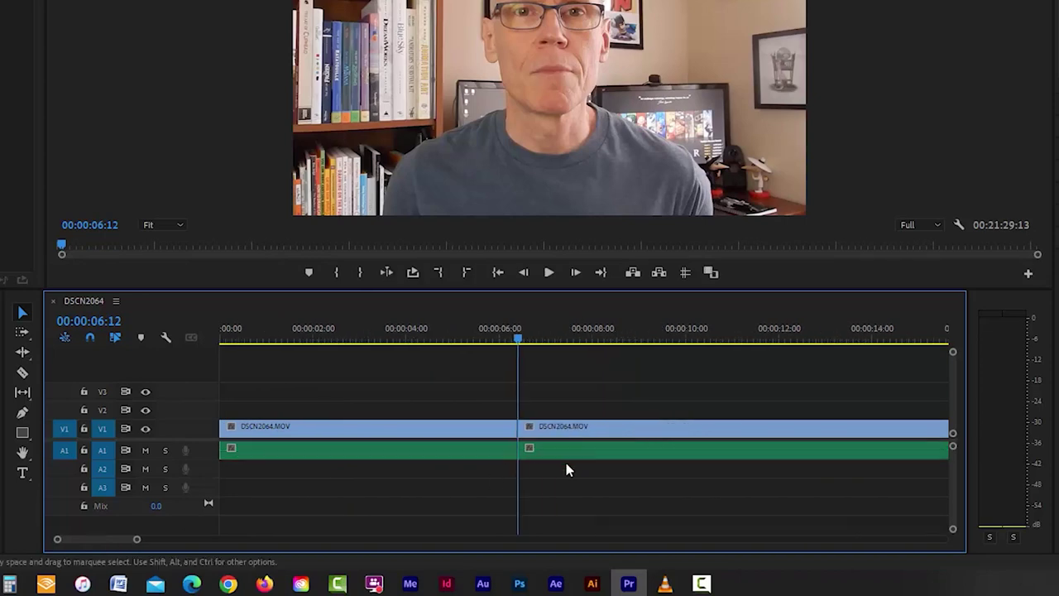
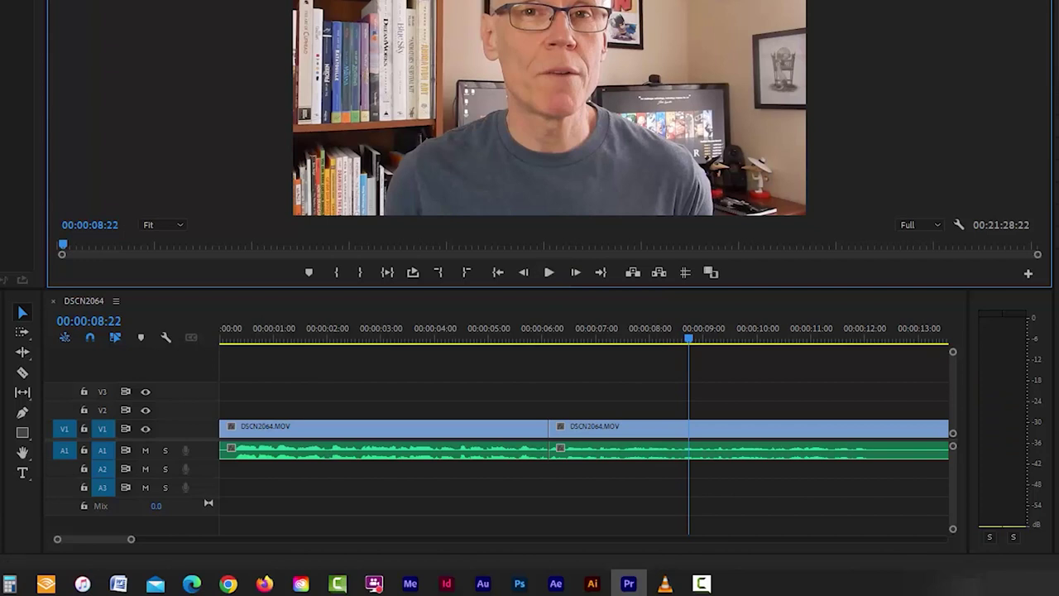
click(664, 584)
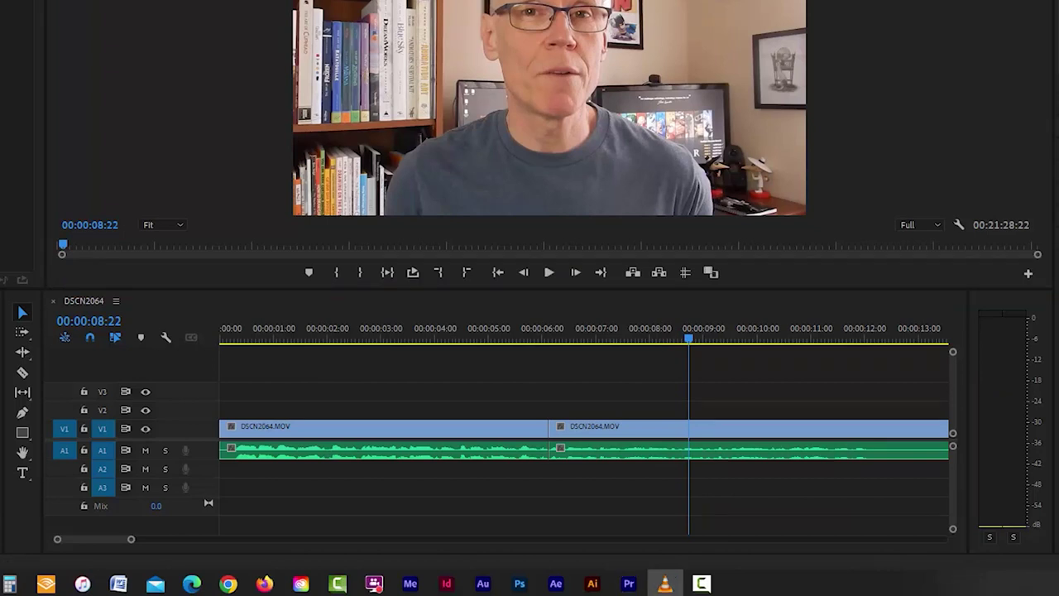
click(514, 501)
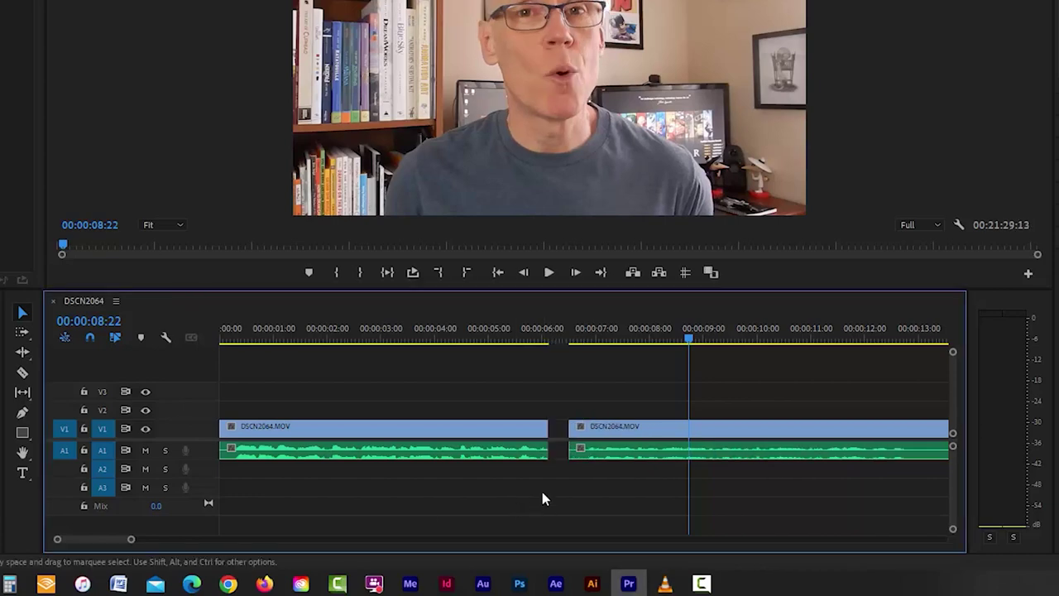
Trim the clip edges around the first cut and close the gap so both sections meet at about 00:00:06:08.
scroll(567, 463, up, 3)
scroll(591, 327, up, 2)
drag(592, 331, 648, 337)
drag(576, 428, 648, 429)
drag(785, 338, 614, 361)
drag(713, 430, 616, 430)
key(minus)
drag(647, 337, 502, 355)
key(minus)
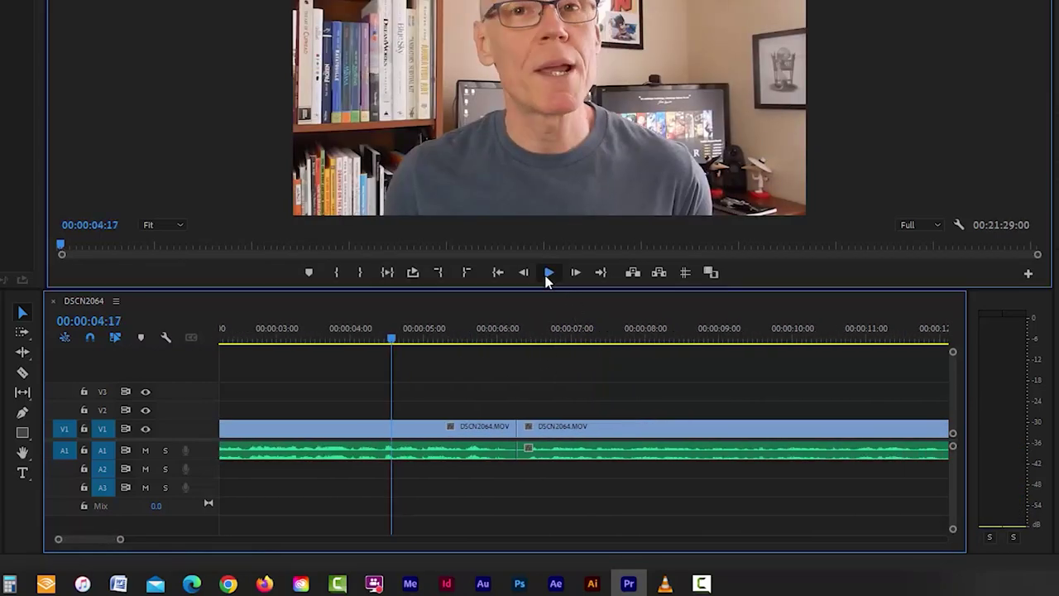
Play the sequence from about 00:00:04:17 across the first cut to check how the two takes join.
click(548, 274)
drag(571, 335, 333, 356)
key(minus)
key(space)
click(549, 274)
click(548, 274)
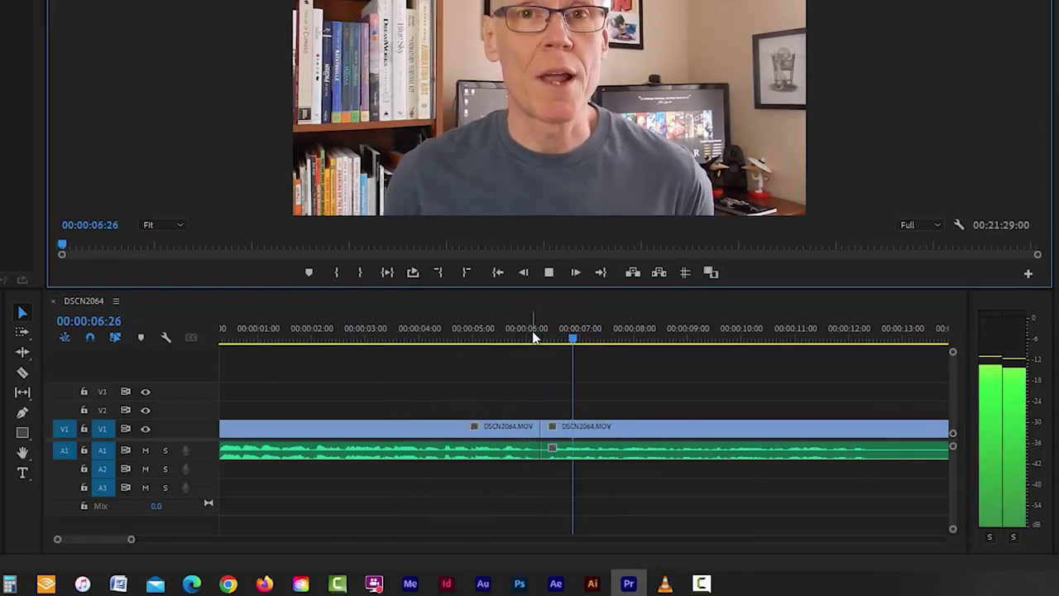
click(549, 276)
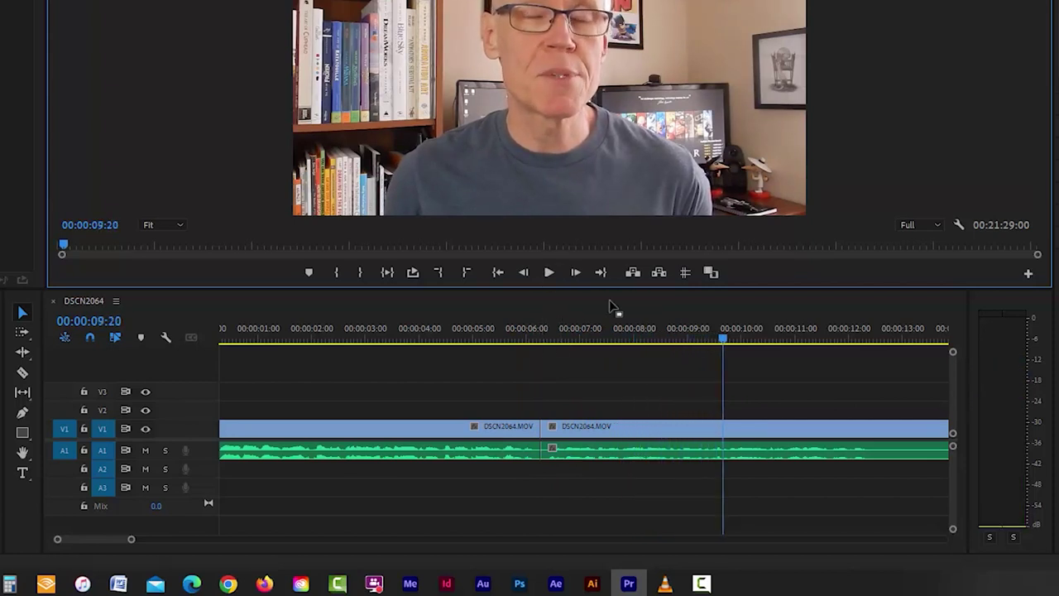
drag(738, 345, 563, 362)
key(Up)
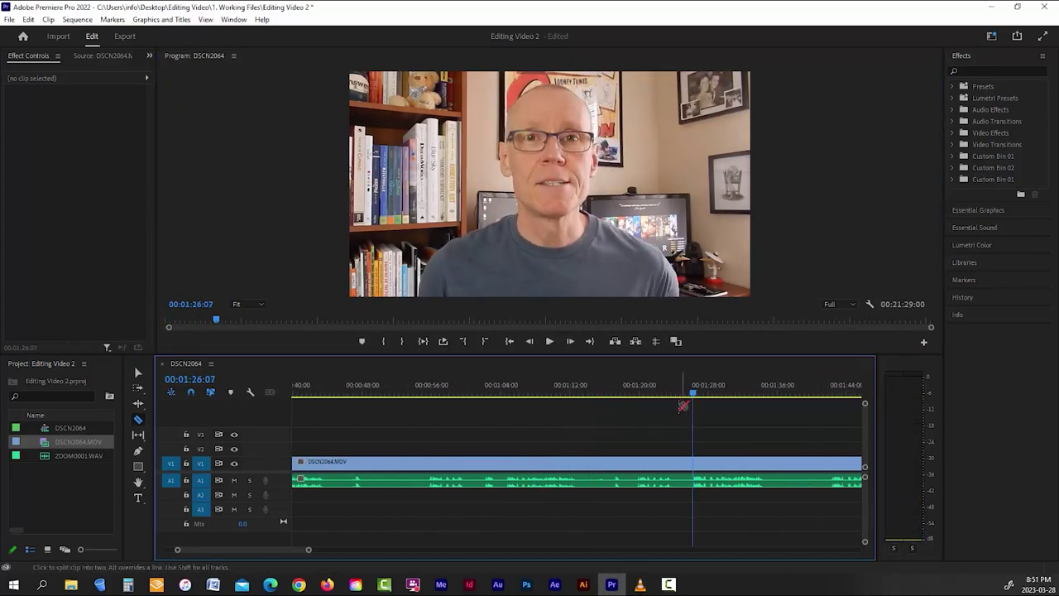
Ripple delete the small gap between the second and third clips near 00:00:12:15.
click(757, 389)
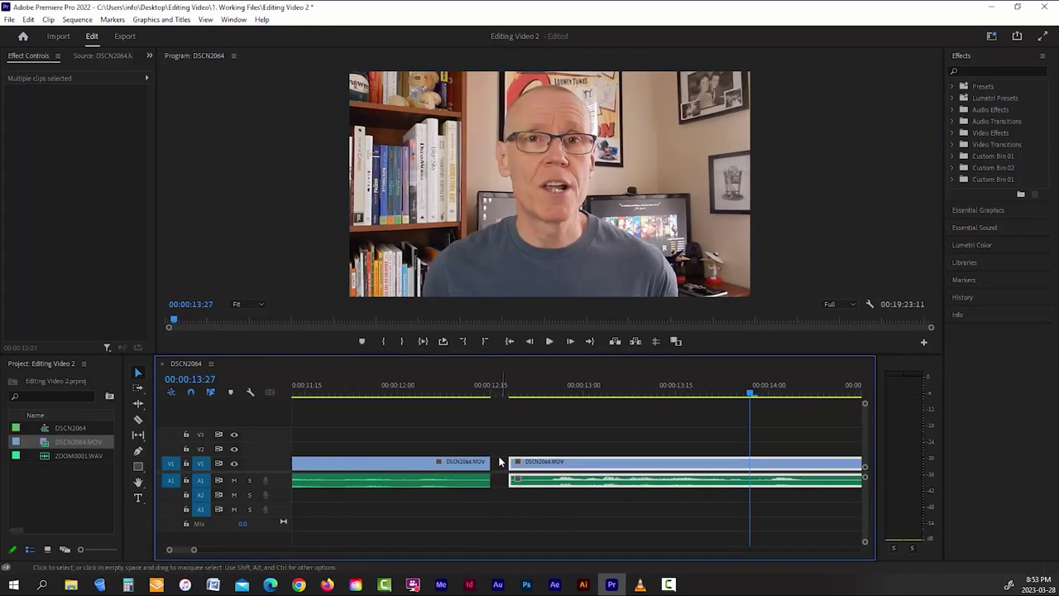
click(500, 462)
key(Delete)
key(backslash)
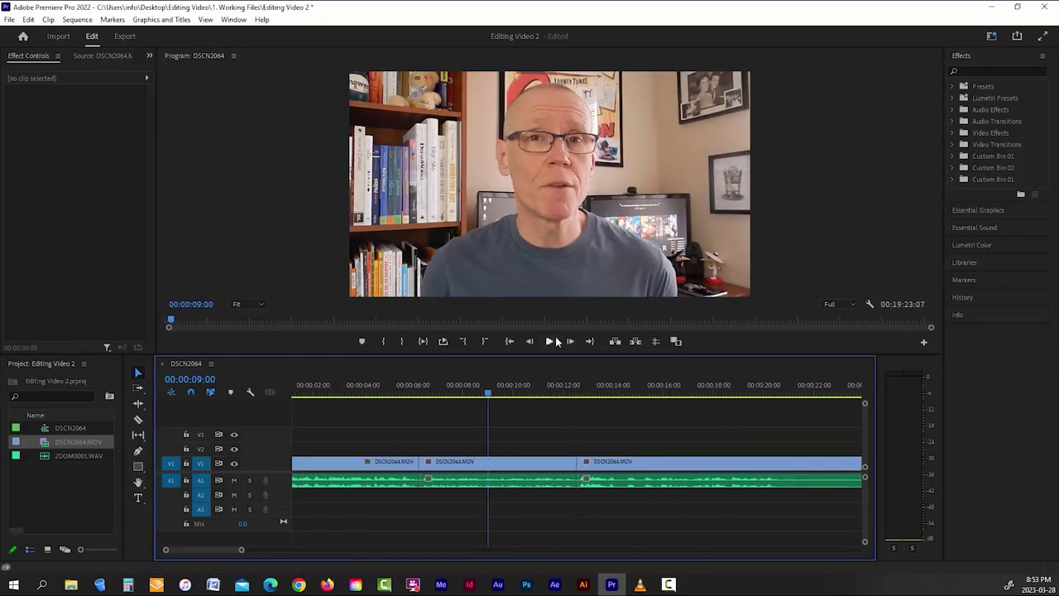
Play the sequence from just after the first cut to check the tightened join between the second and third clips.
click(428, 389)
click(549, 341)
key(minus)
key(minus)
key(space)
key(c)
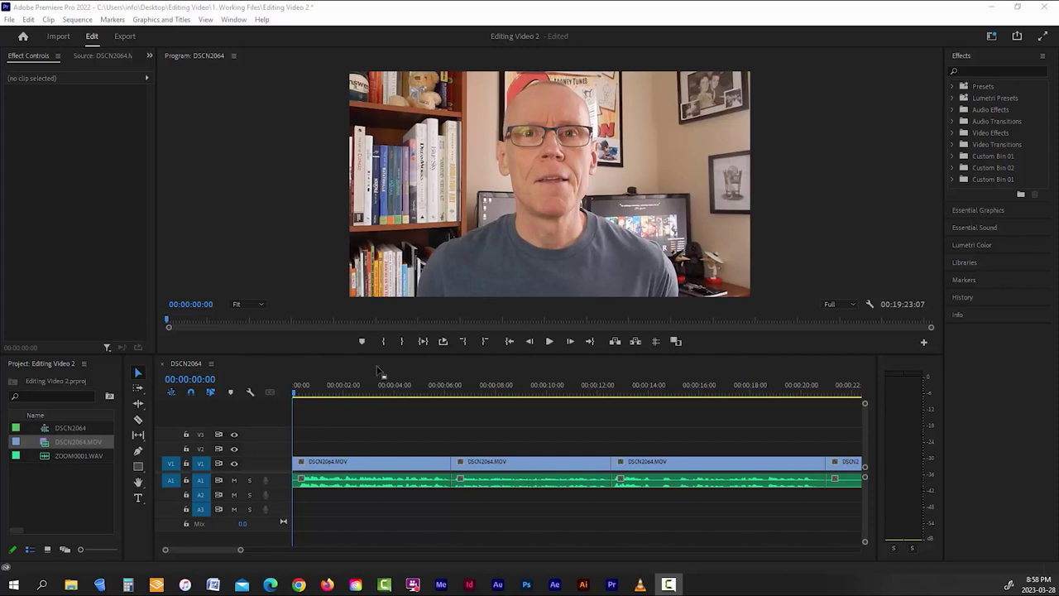
Play across the first cut from 00:00:05:25 and replay the second cut to examine both jump cuts.
drag(299, 393, 443, 407)
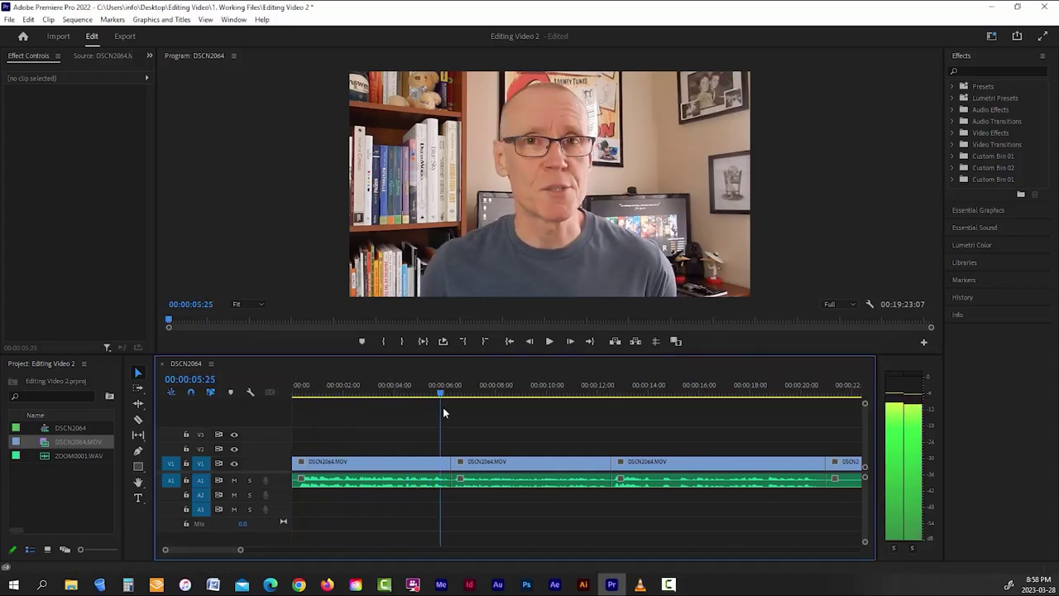
click(550, 342)
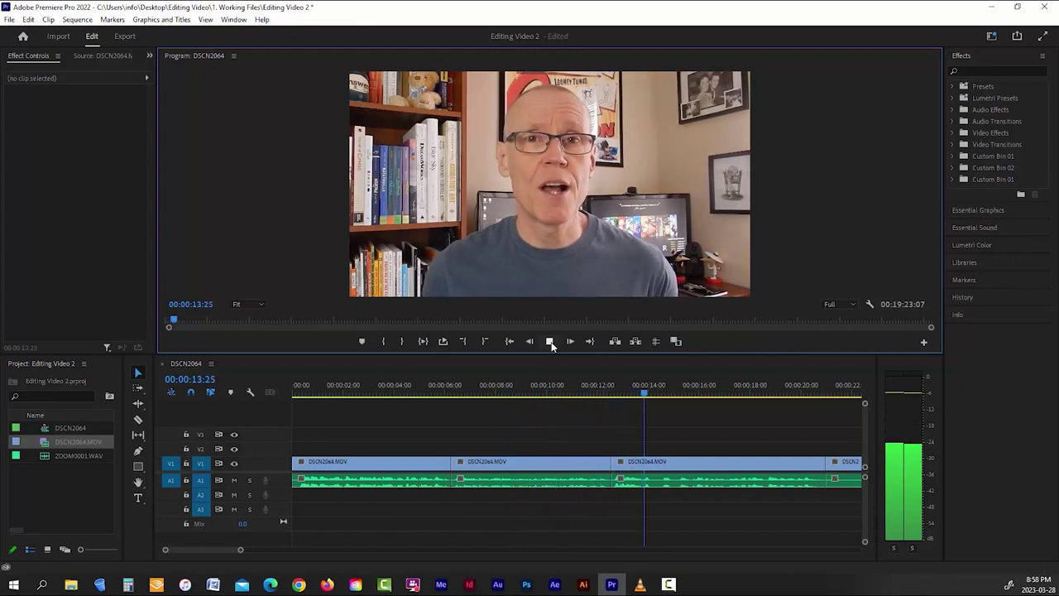
click(550, 342)
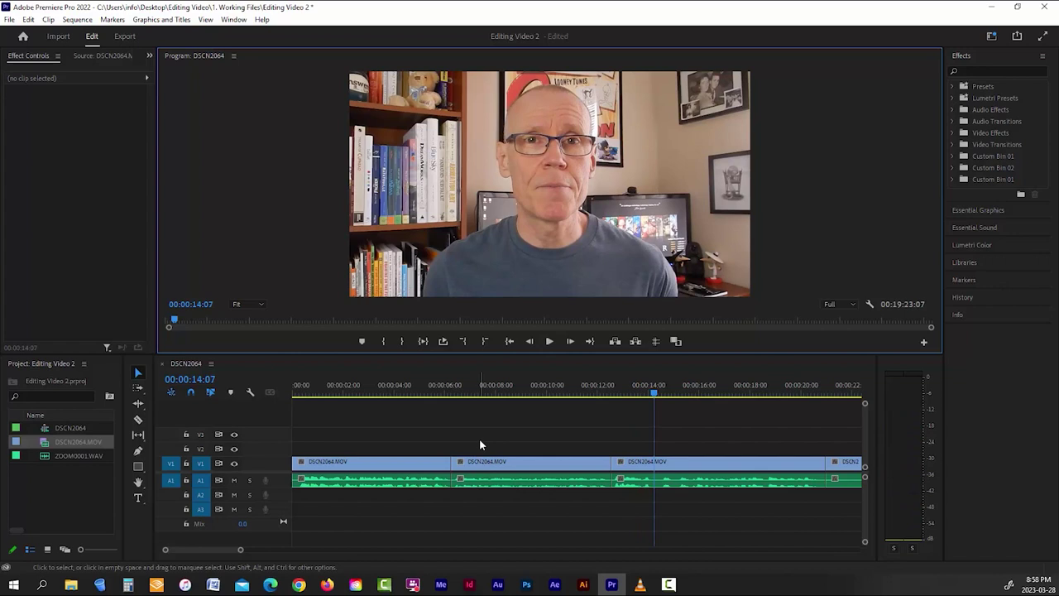
drag(661, 397, 588, 405)
click(550, 342)
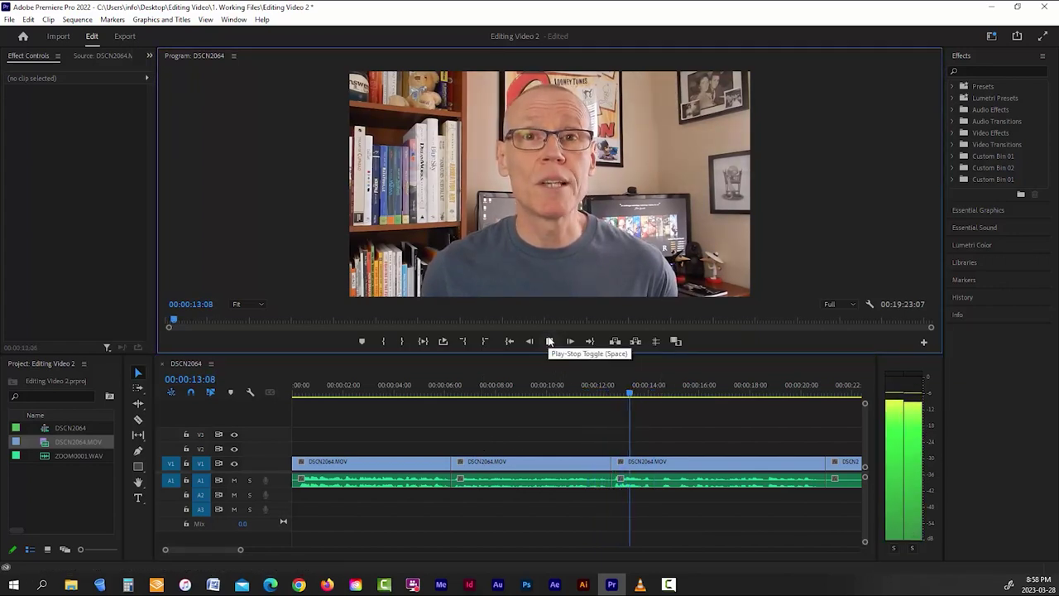
click(550, 342)
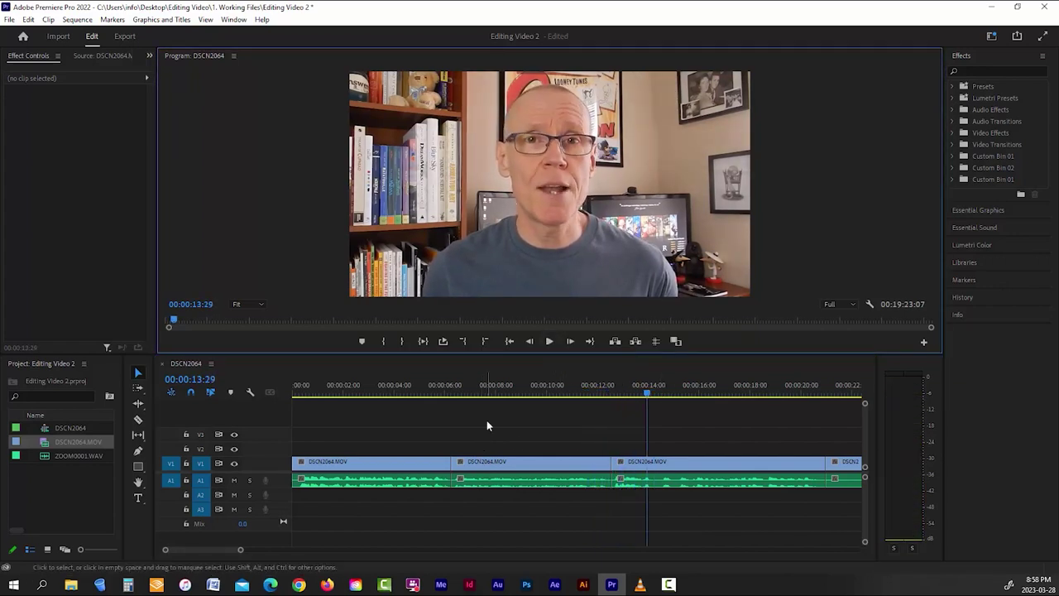
Try a Cross Dissolve on the cut between the second and third clips and preview it from 00:00:09:23.
click(952, 144)
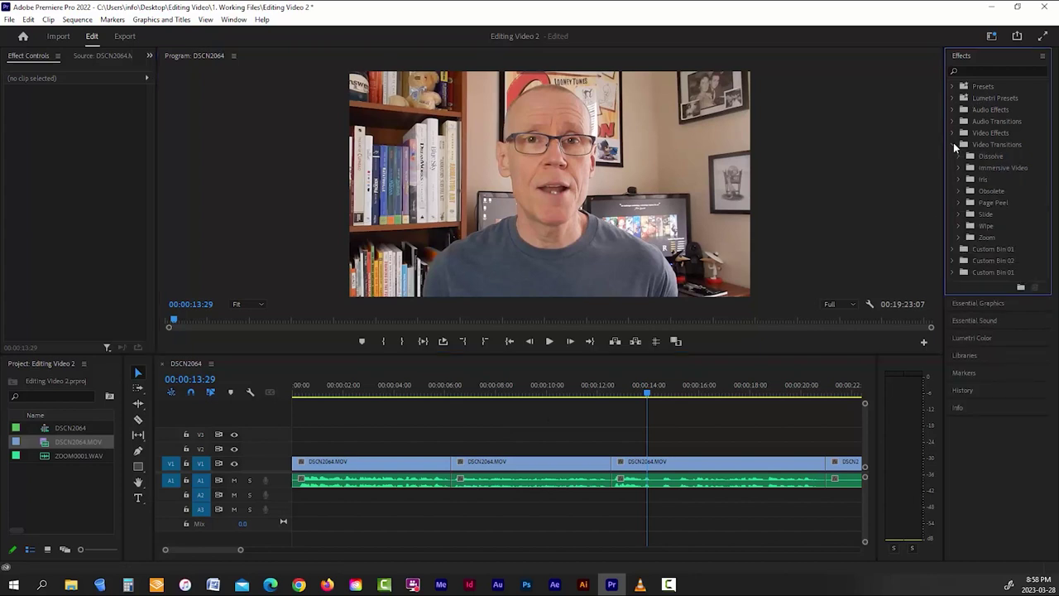
click(958, 155)
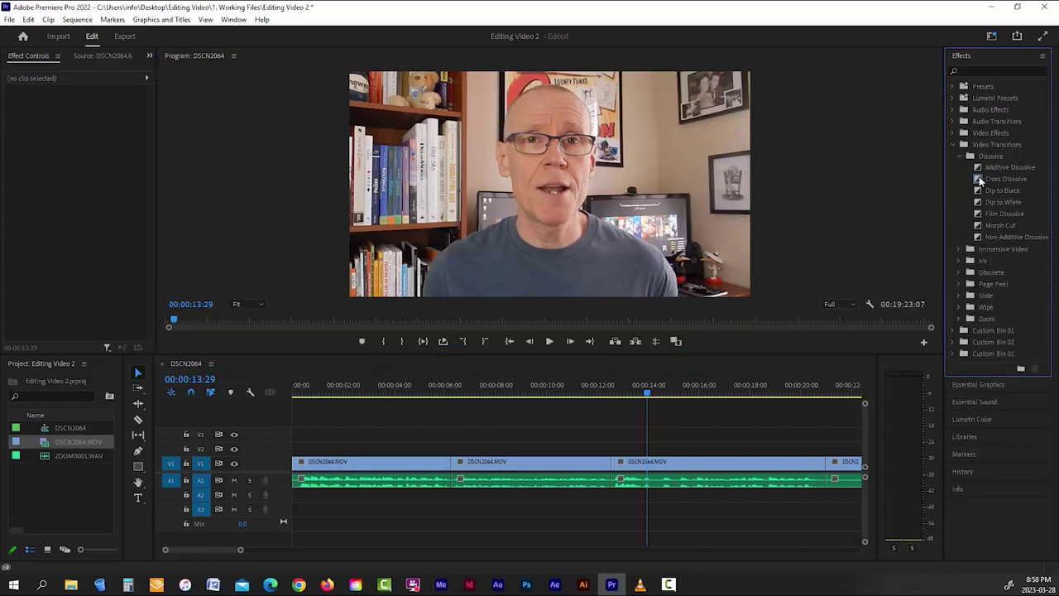
drag(608, 463, 609, 464)
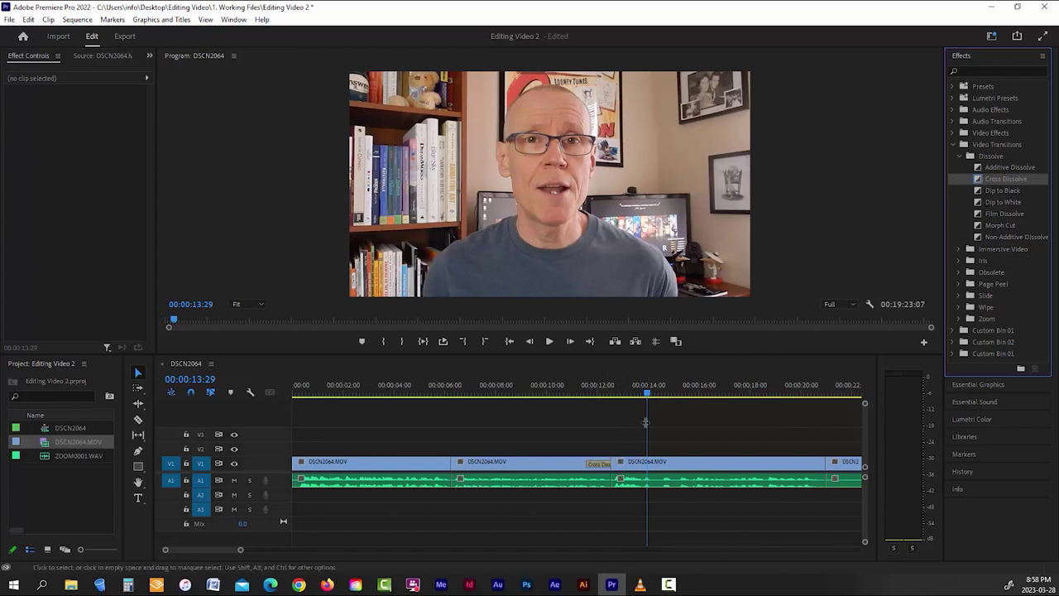
click(541, 389)
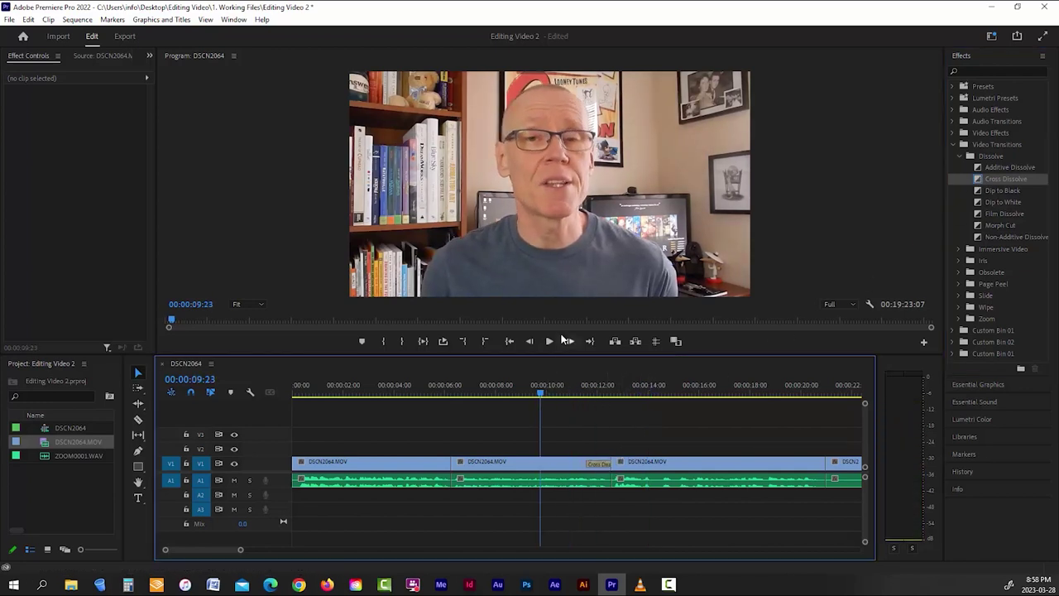
click(549, 341)
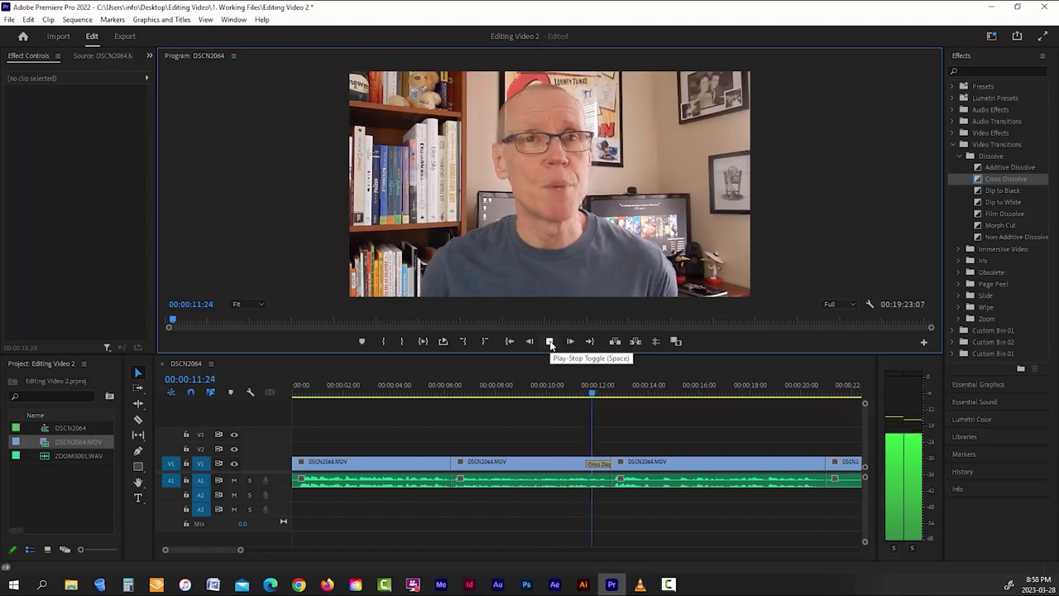
click(549, 341)
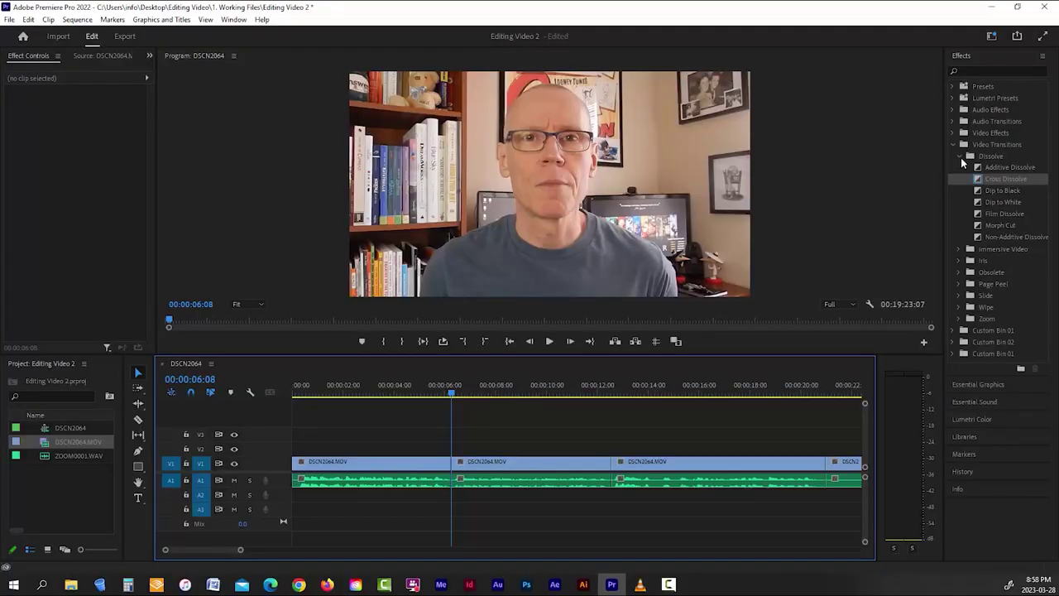
click(961, 157)
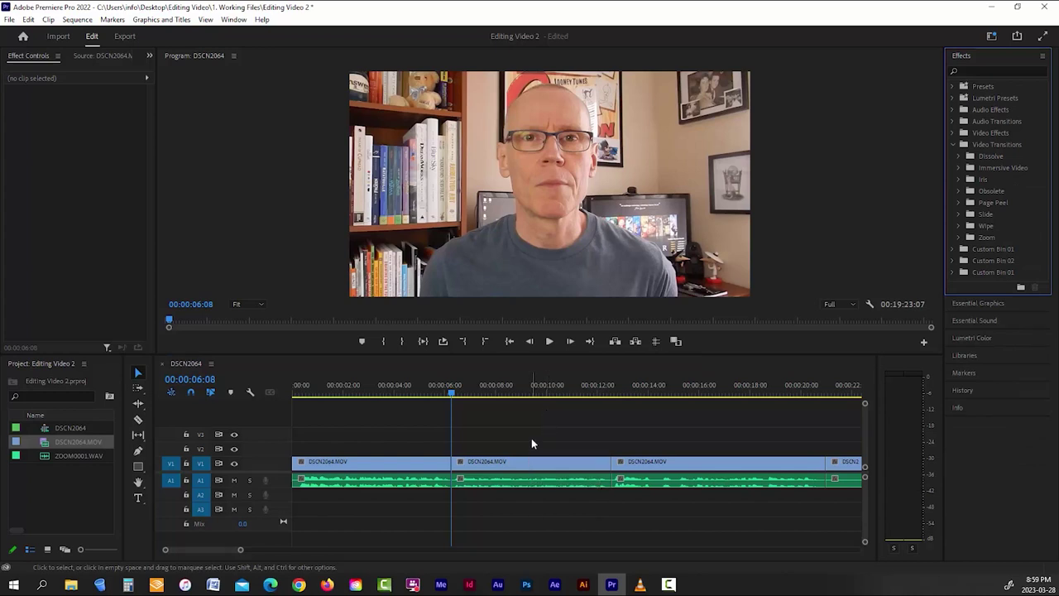
Replay the jump cut between the first and second clips and return the playhead to 00:00:06:08.
drag(468, 400, 441, 400)
click(551, 341)
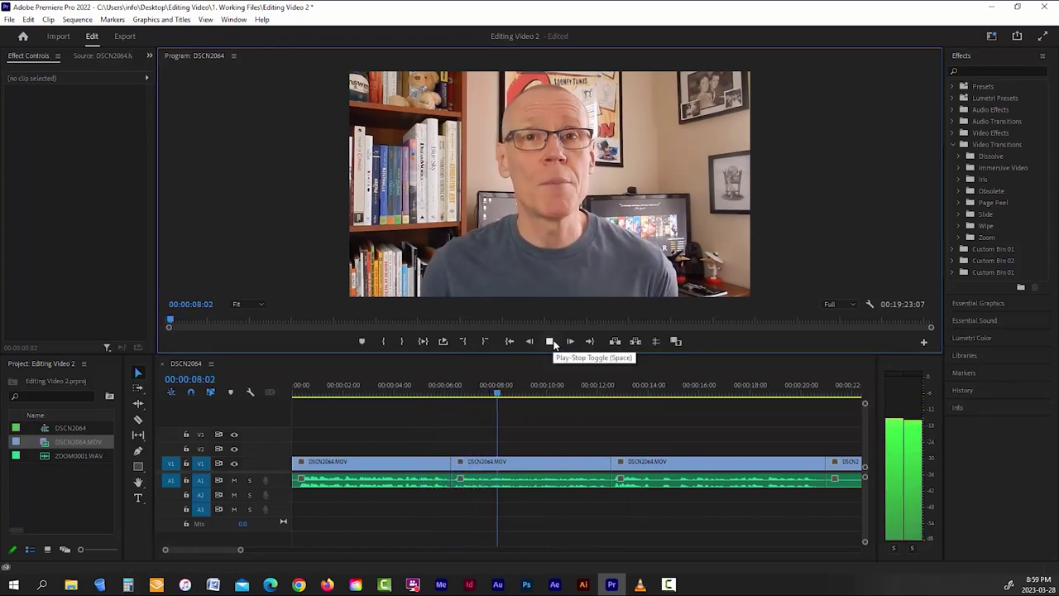
click(551, 340)
drag(509, 393, 450, 404)
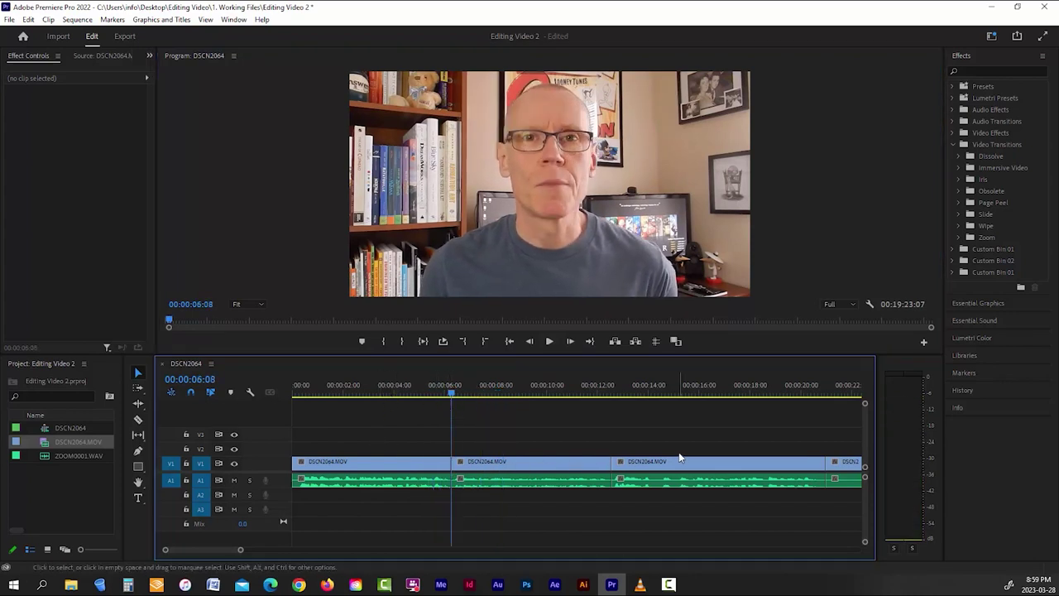
Set the Scale of the second DSCN2064.MOV clip to 108 to disguise the jump cuts on either side.
click(553, 466)
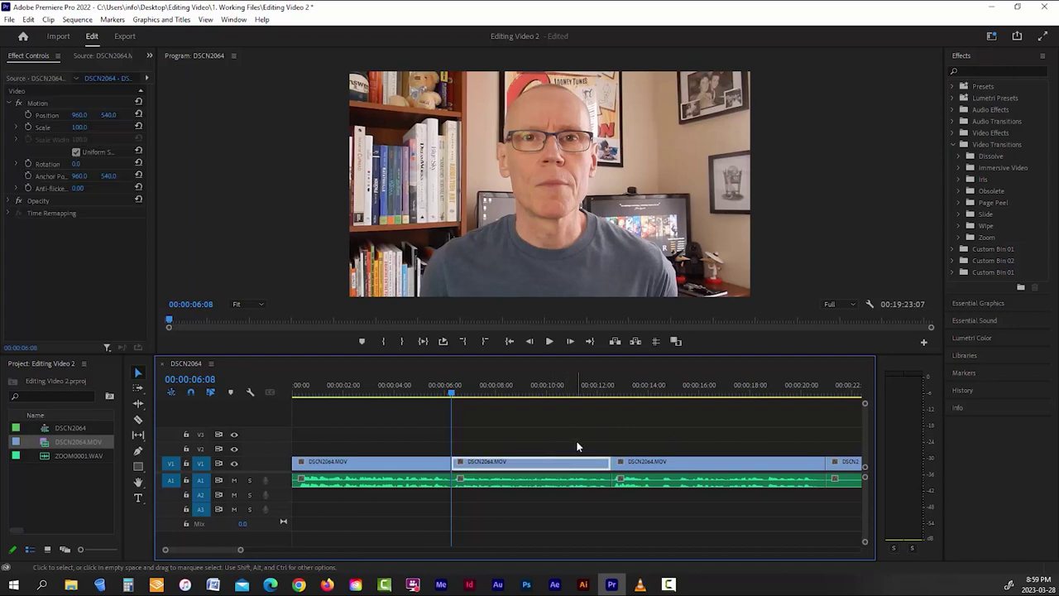
click(422, 466)
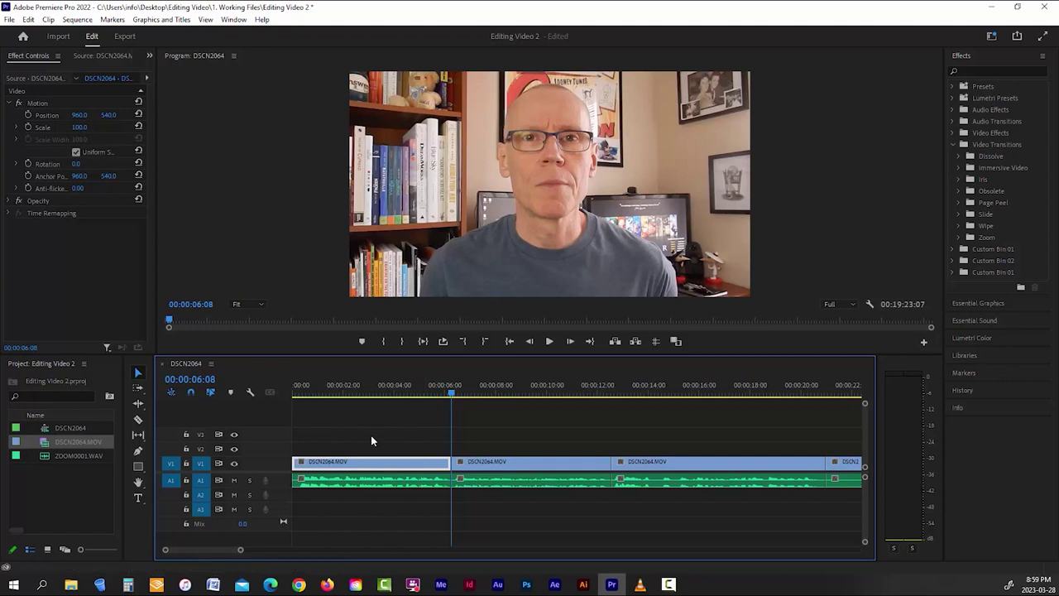
click(483, 465)
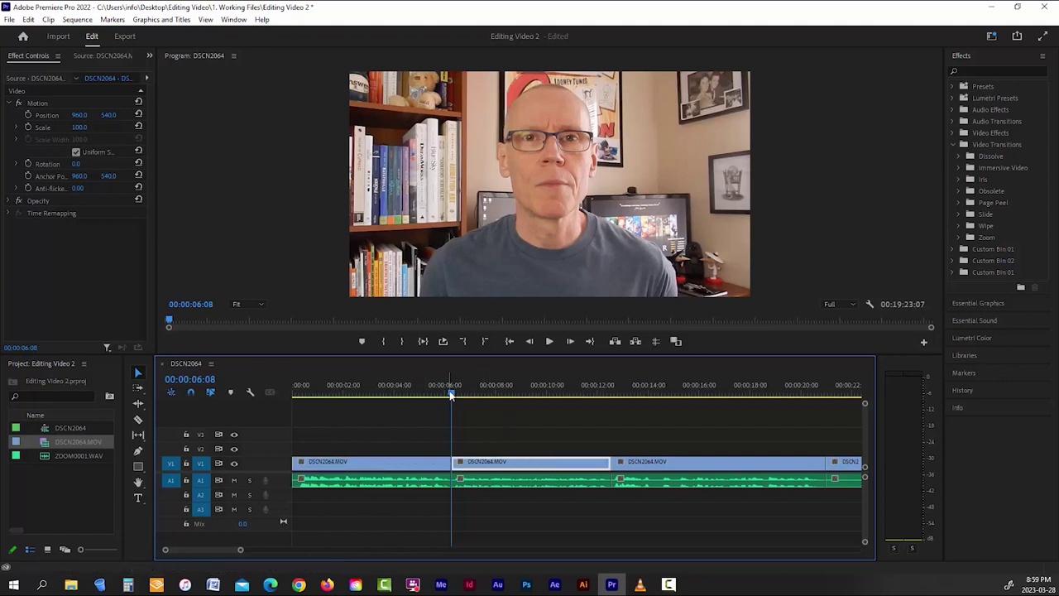
drag(450, 394, 589, 394)
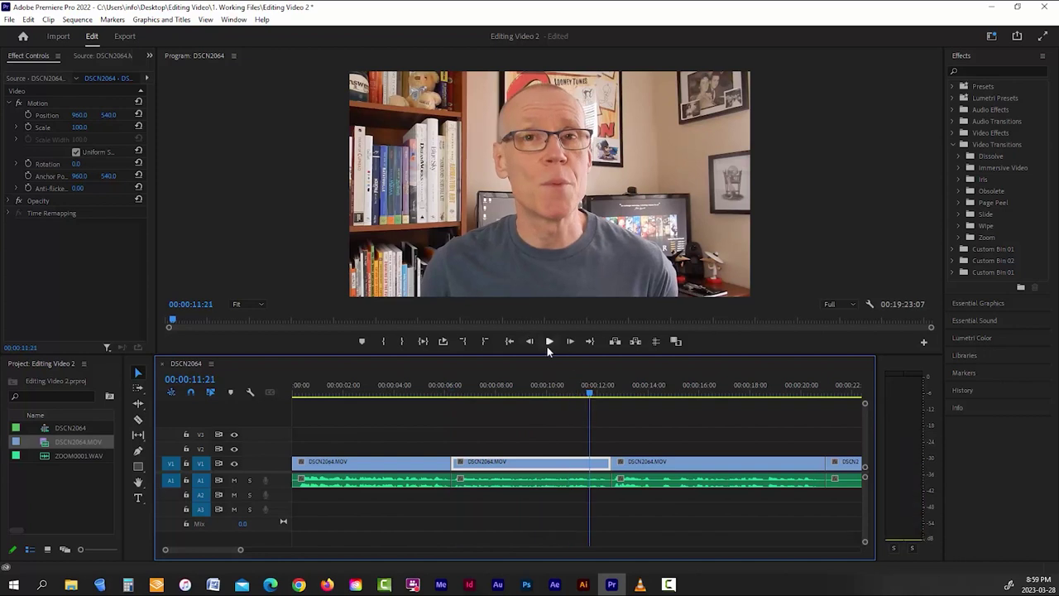
click(547, 341)
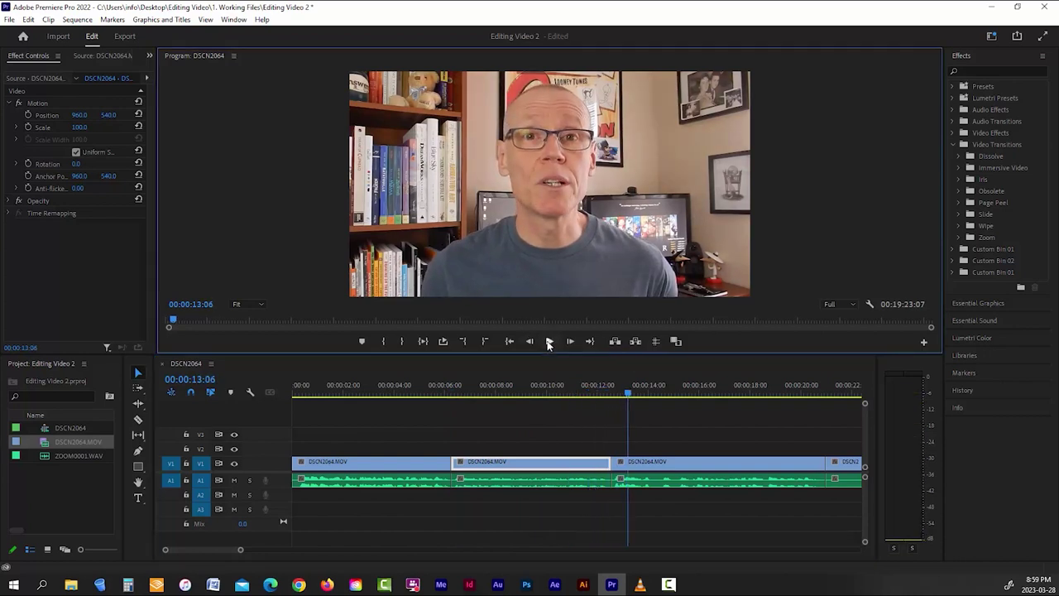
click(79, 126)
text(108)
key(Return)
Play the sequence from about 00:00:04:12 through both cuts to check the change in framing of the second clip.
drag(631, 395, 405, 394)
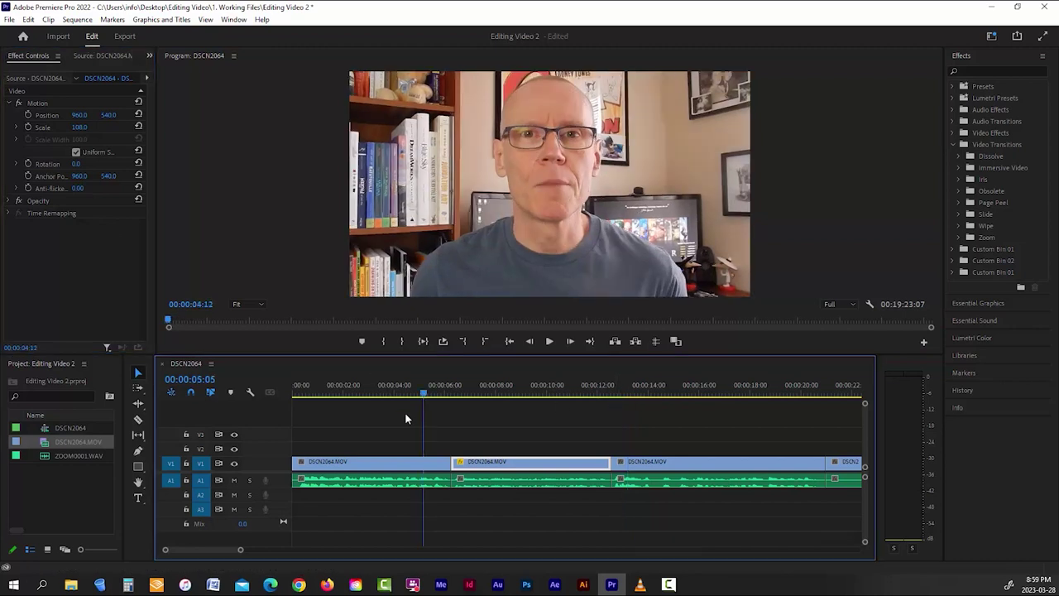
click(549, 340)
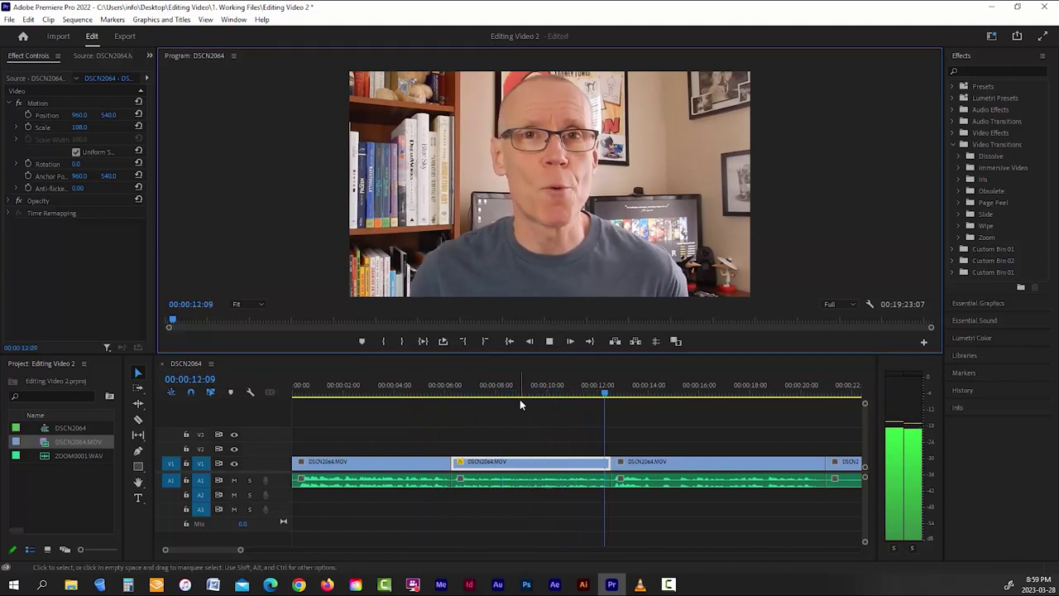
click(547, 340)
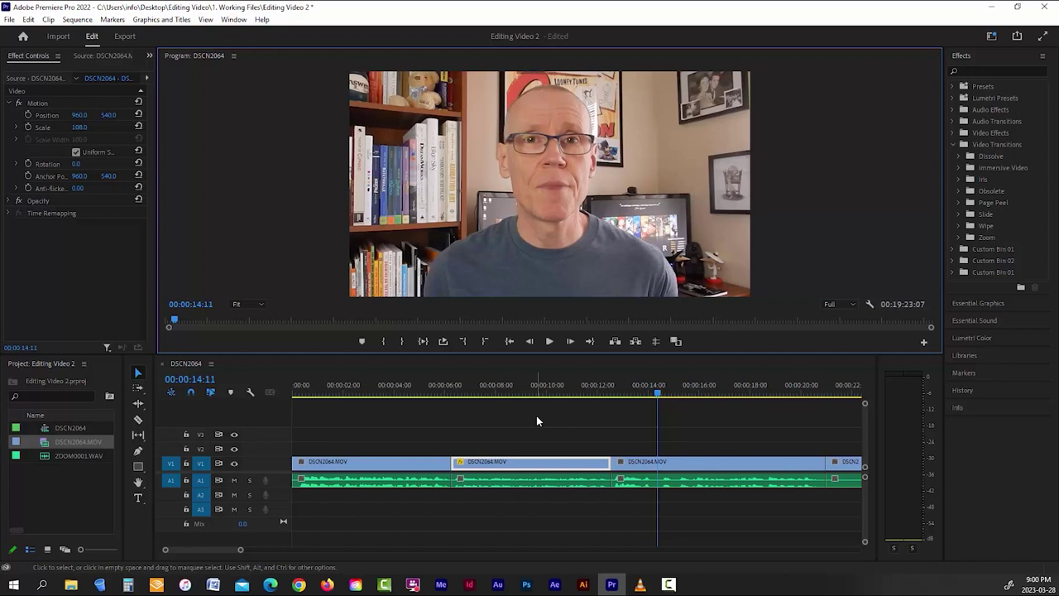
click(537, 415)
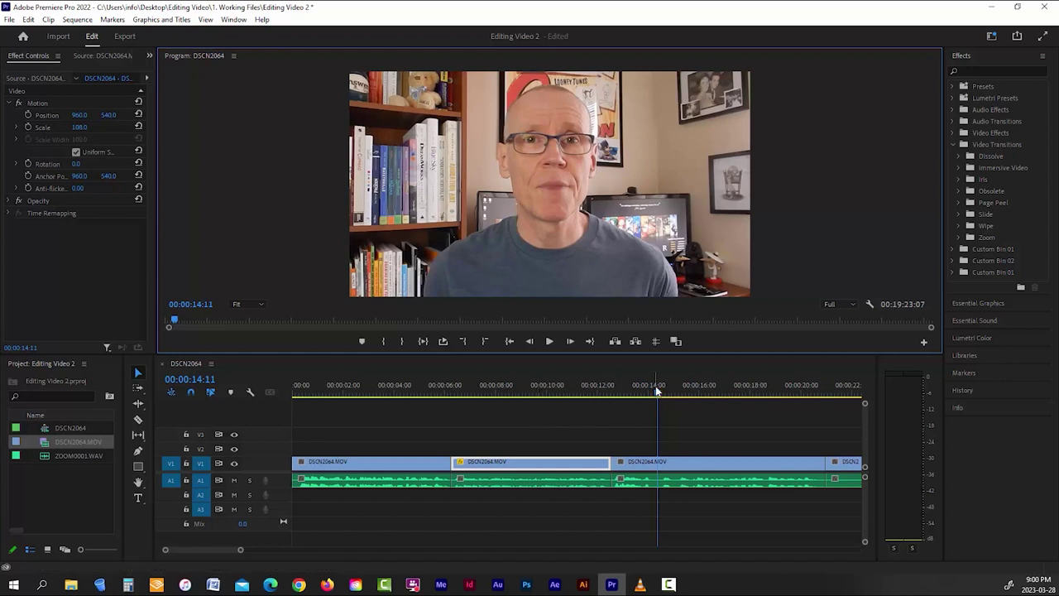
key(j)
key(j)
key(j)
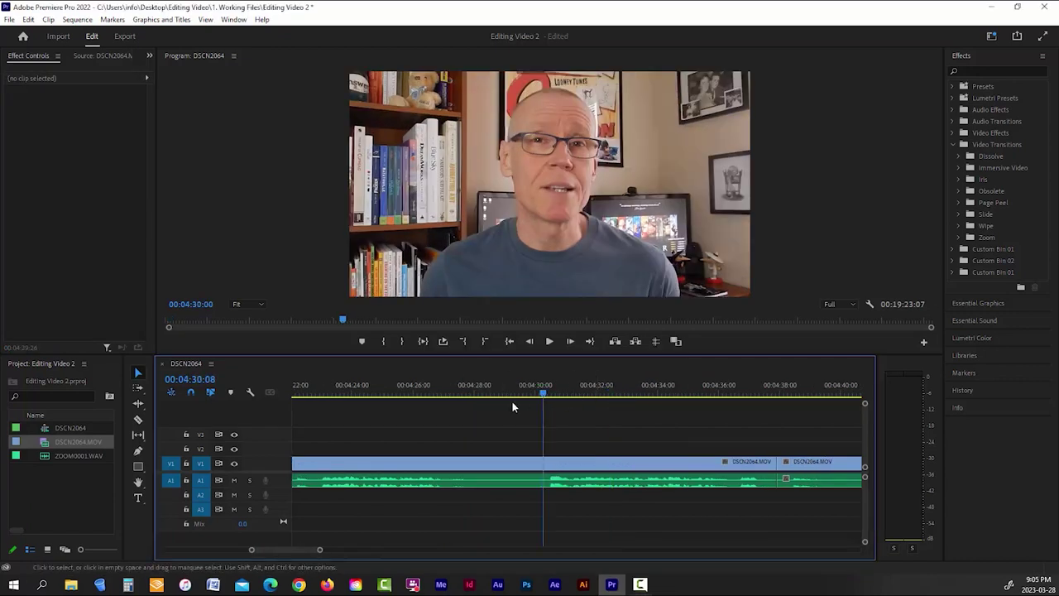
Play the pause in the clip from 00:04:28:19 and set the playhead to 00:04:29:24, just before speech resumes.
drag(532, 402, 494, 405)
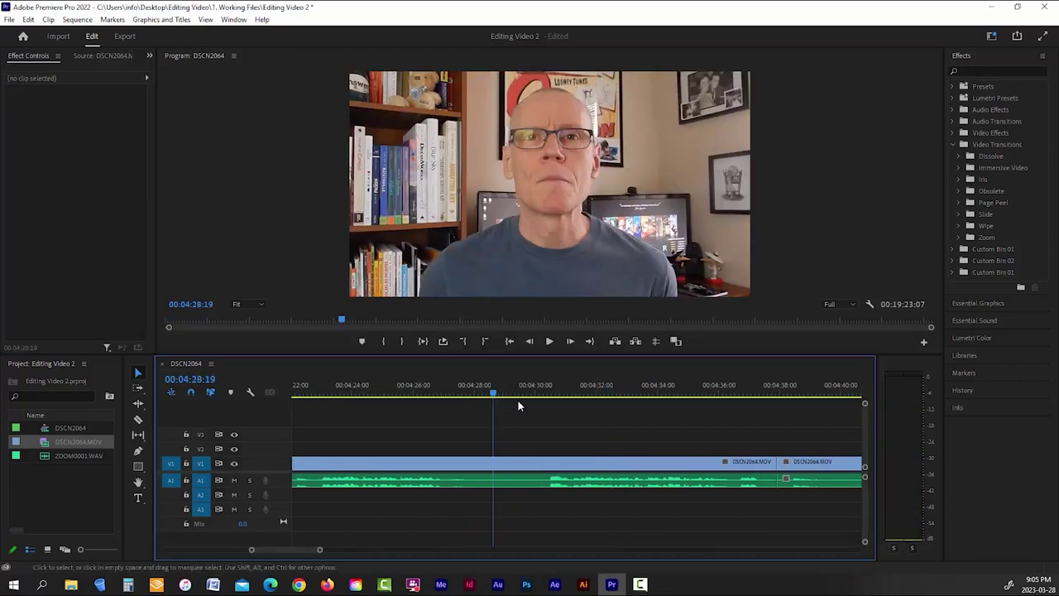
scroll(564, 431, up, 2)
scroll(564, 438, up, 1)
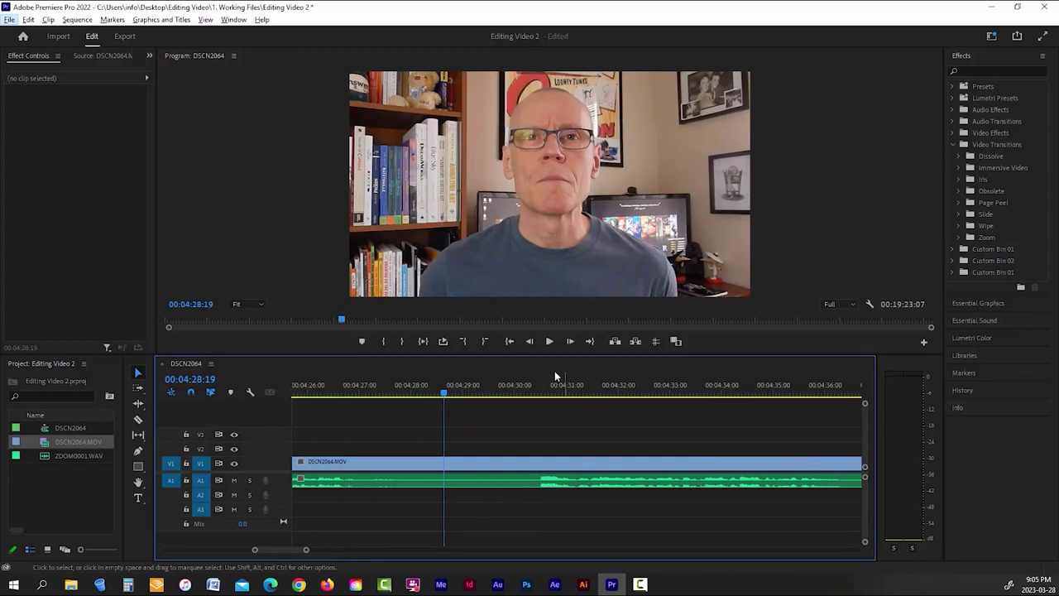
click(549, 340)
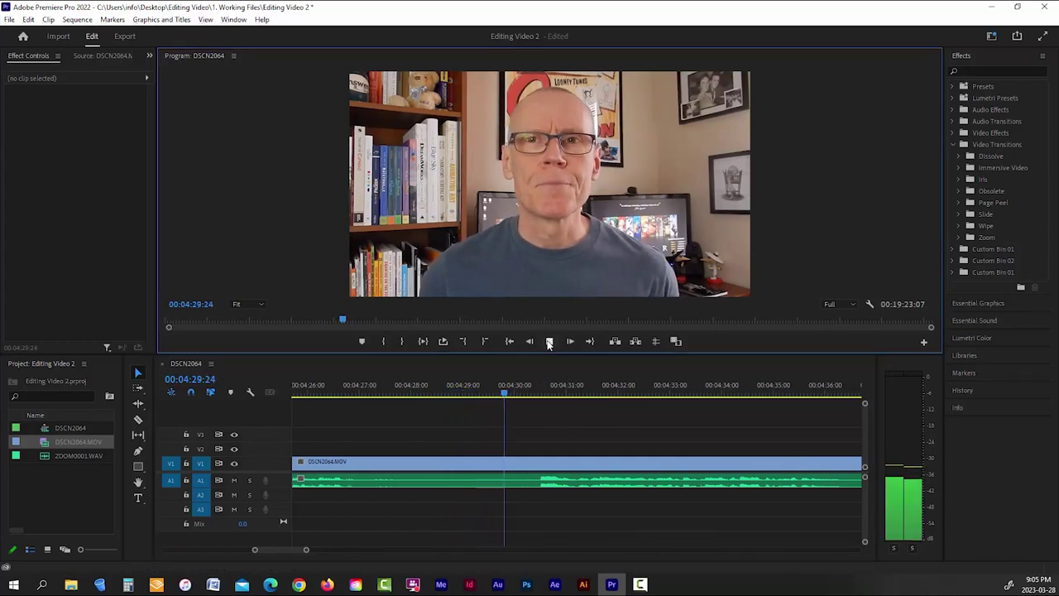
drag(553, 390, 505, 405)
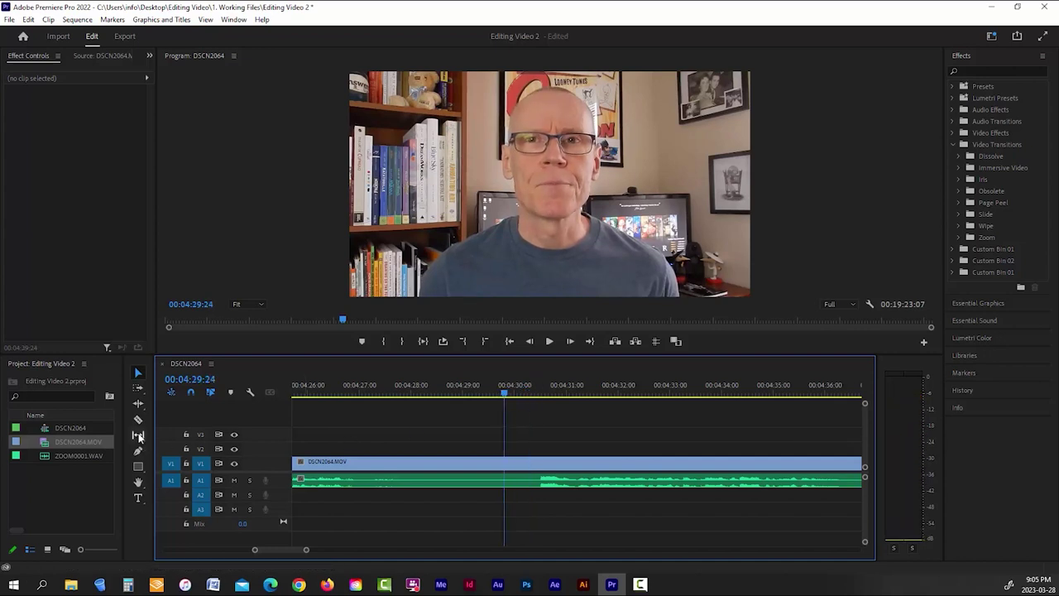
Split the clip at 00:04:29:24 and trim the start of the audio after the split by about half a second.
click(138, 419)
click(508, 483)
click(141, 374)
drag(507, 482, 532, 482)
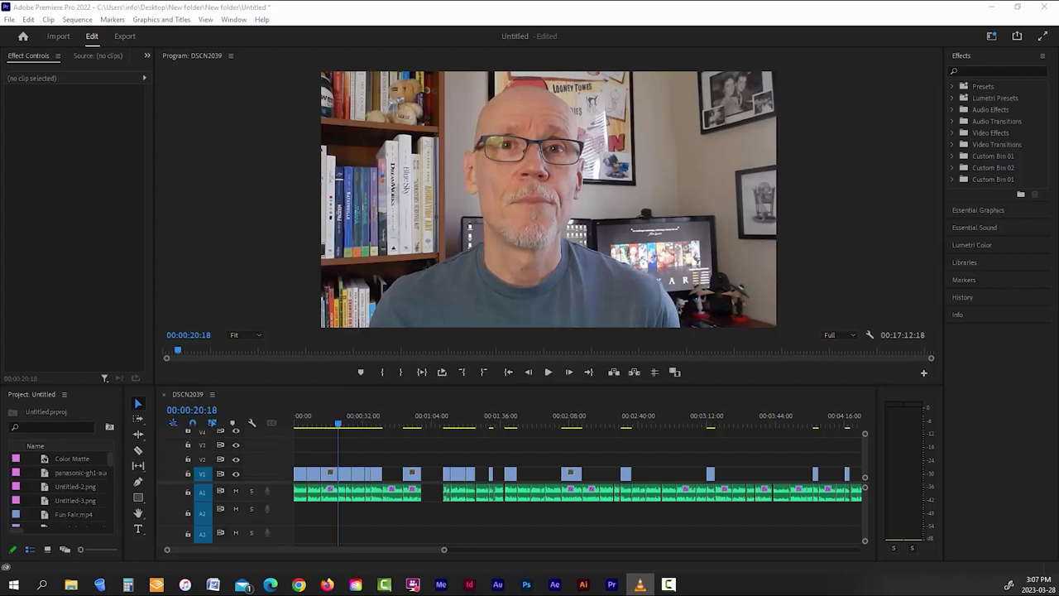
Scrub through the early clips of the DSCN2039 sequence, return to its start and select the first V1 clip.
click(342, 426)
drag(343, 426, 372, 429)
key(Home)
key(equal)
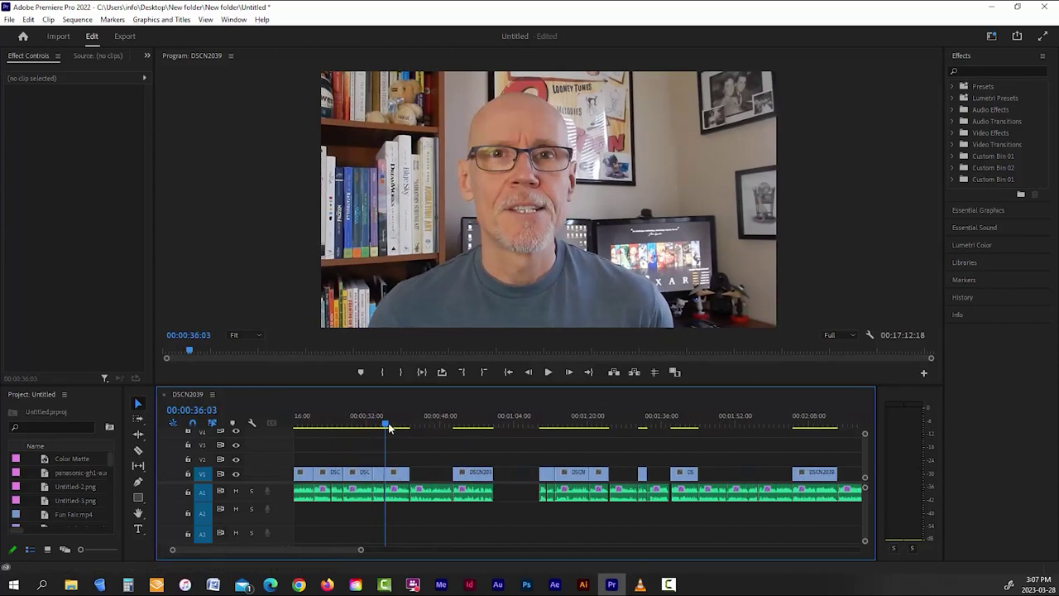
key(Home)
click(303, 476)
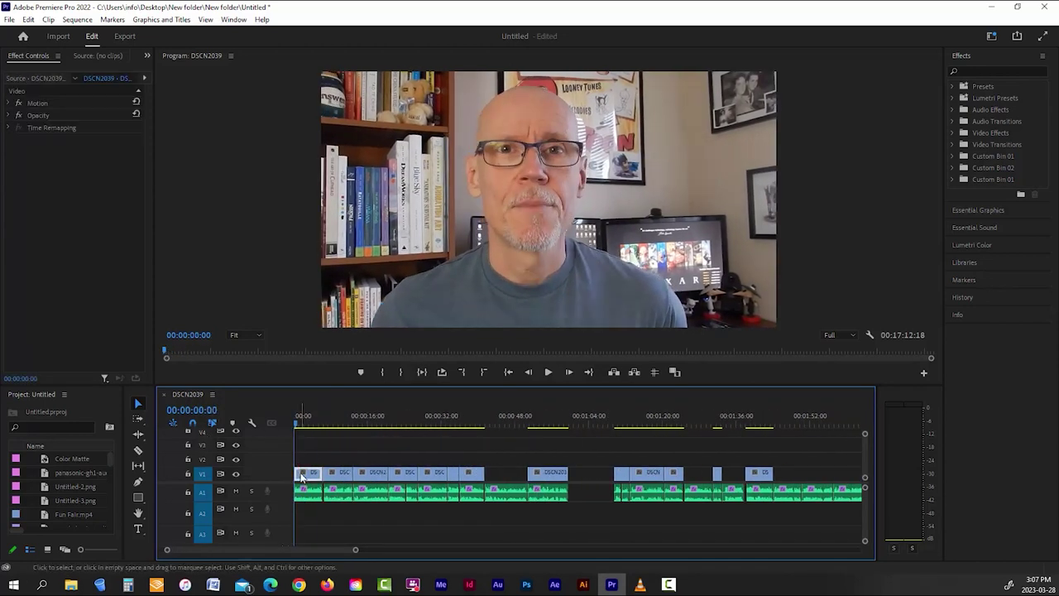
click(339, 477)
drag(341, 476, 431, 482)
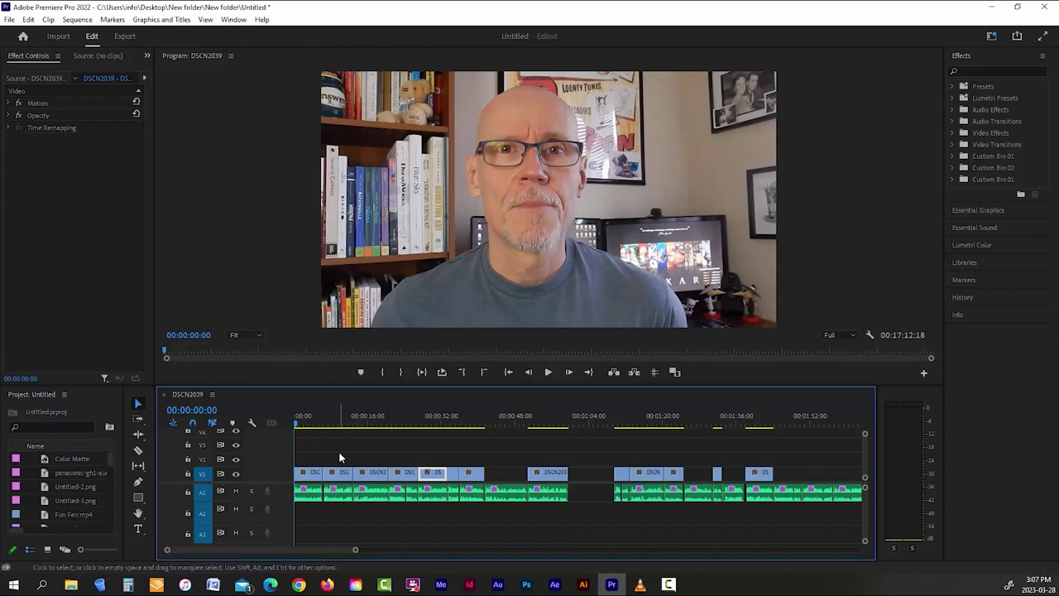
click(306, 473)
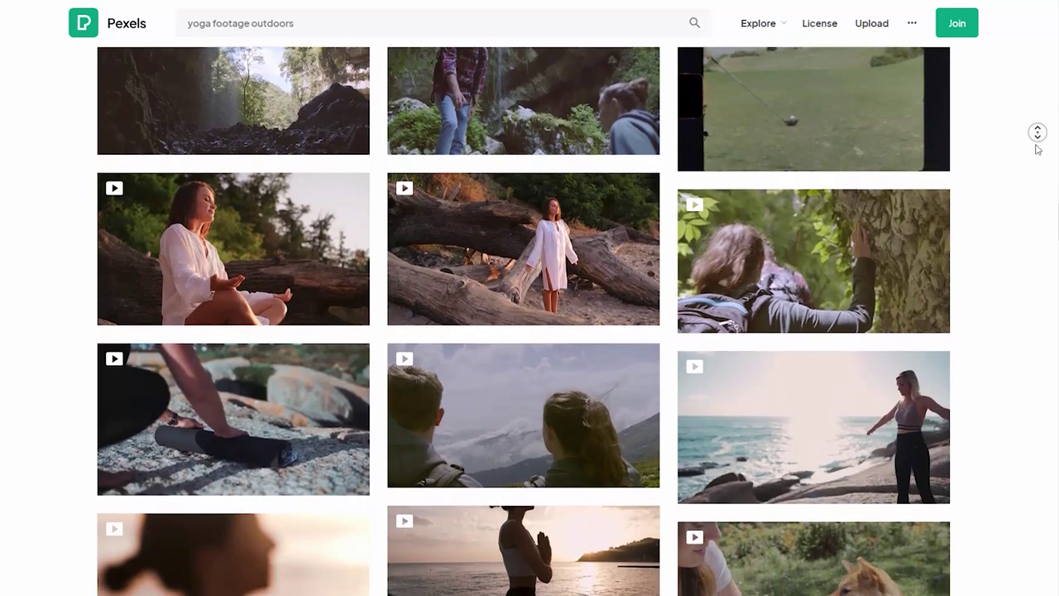
click(1038, 149)
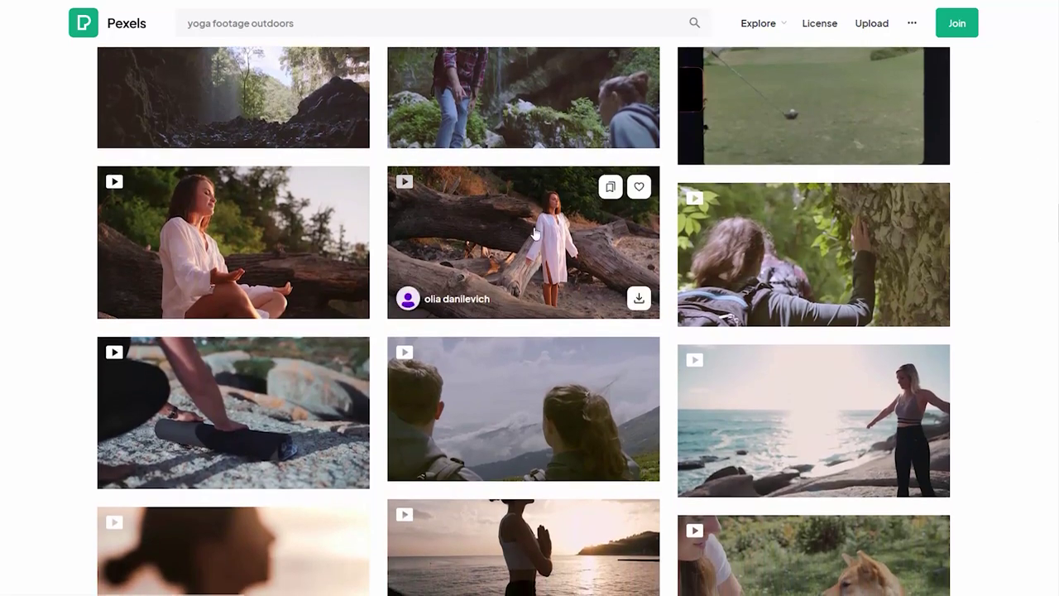
click(282, 272)
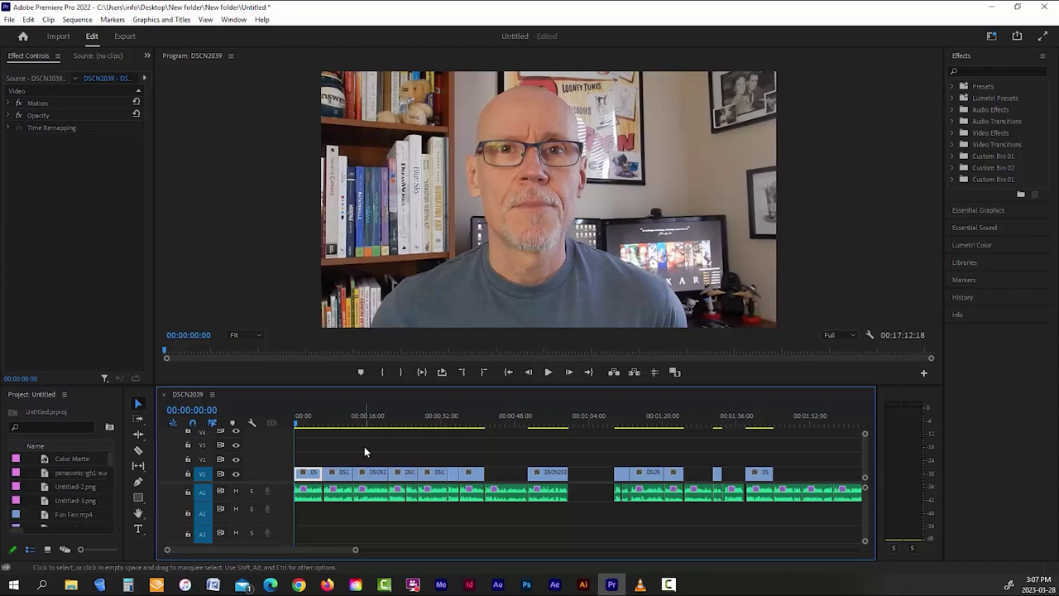
Apply the Lumetri Color effect to the first V1 clip and leave the effect enabled.
click(953, 134)
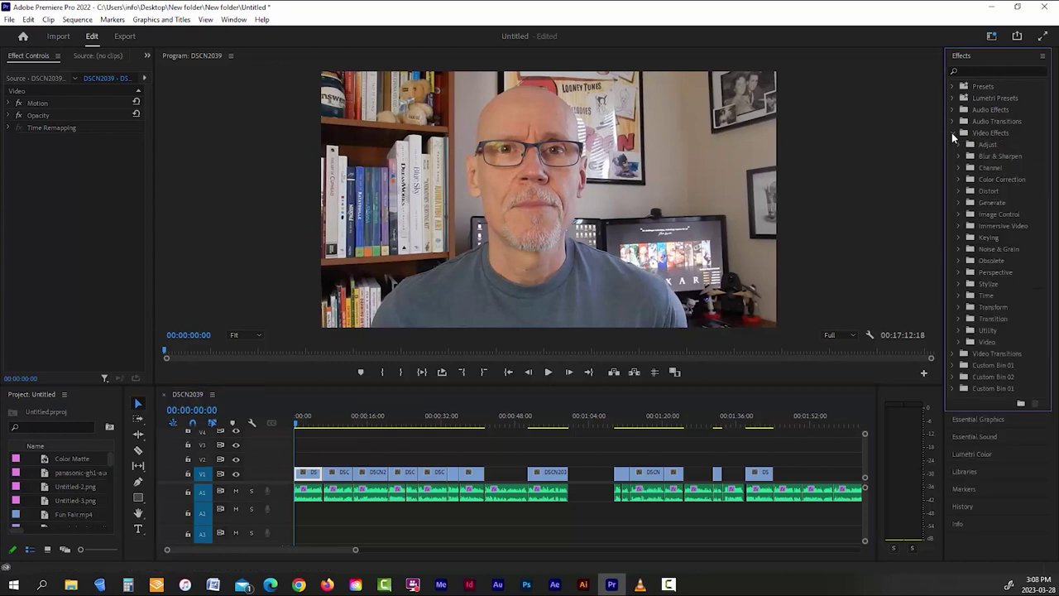
click(958, 180)
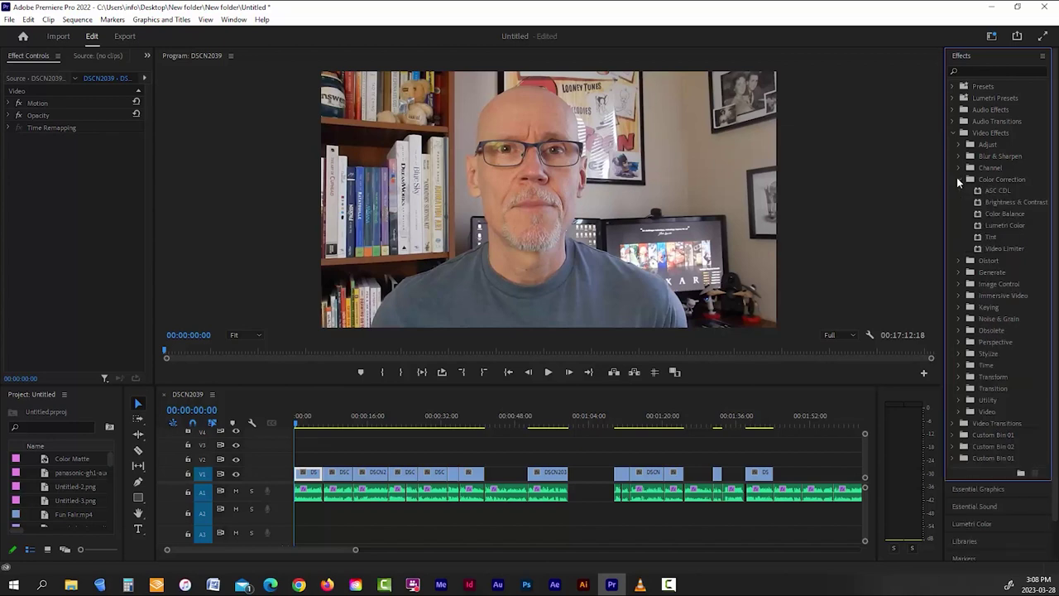
drag(1002, 232, 311, 473)
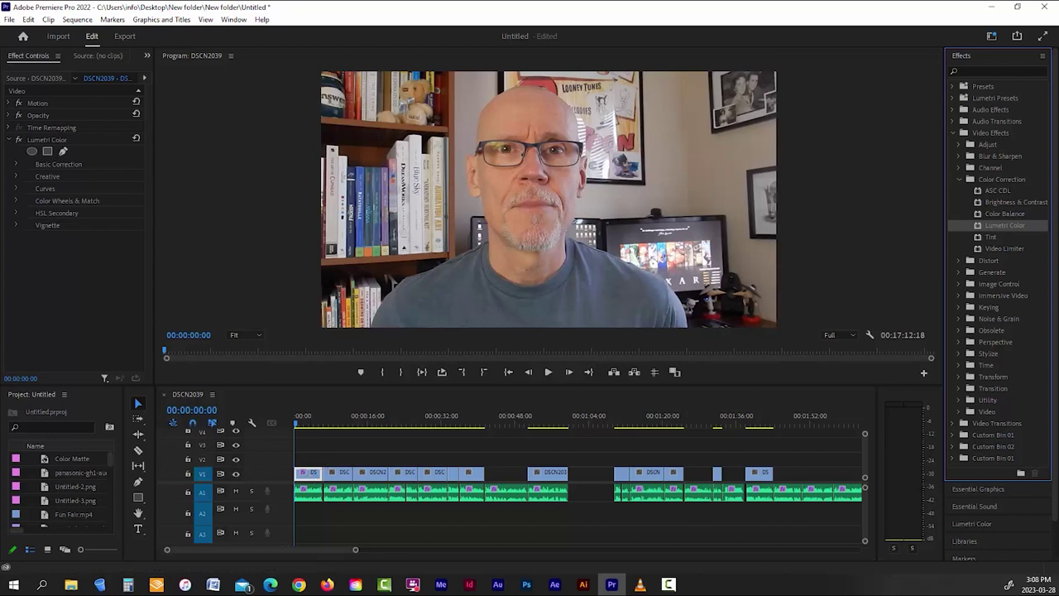
key(alt+Tab)
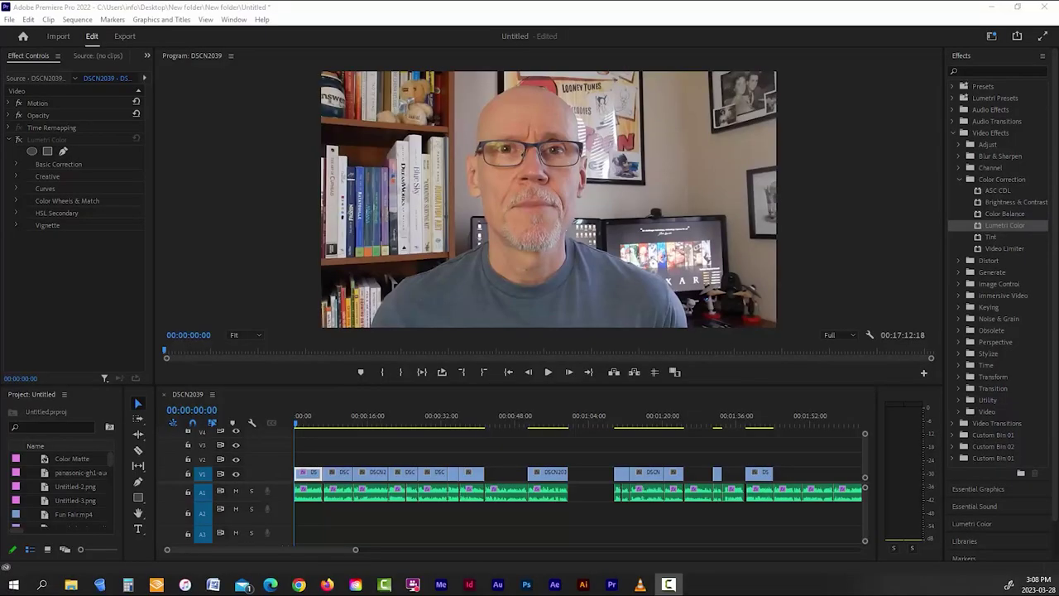
click(17, 140)
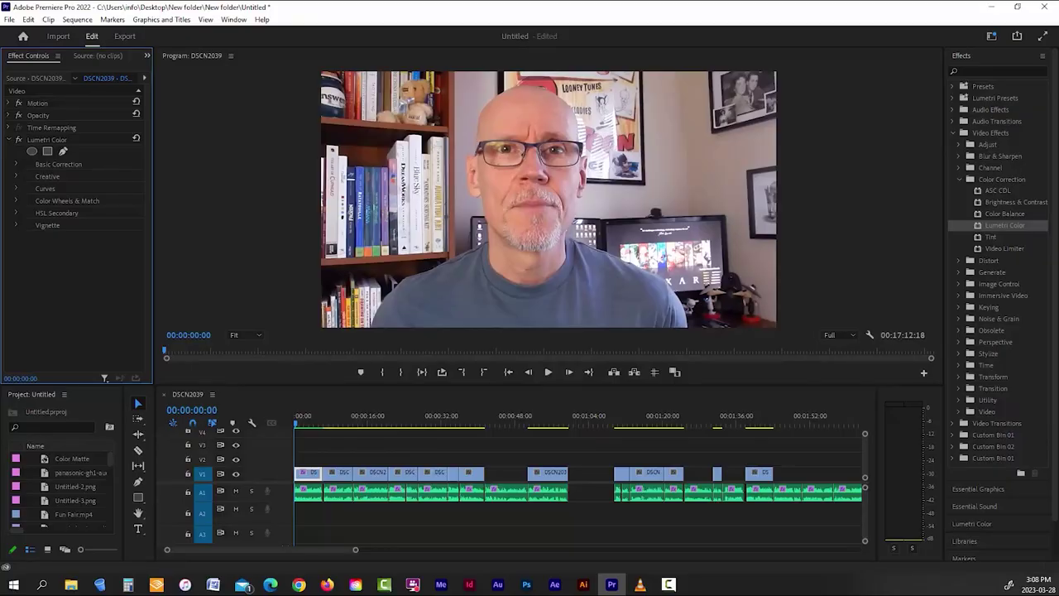
Copy the color-corrected first clip on V1 so its attributes can be reused.
click(313, 477)
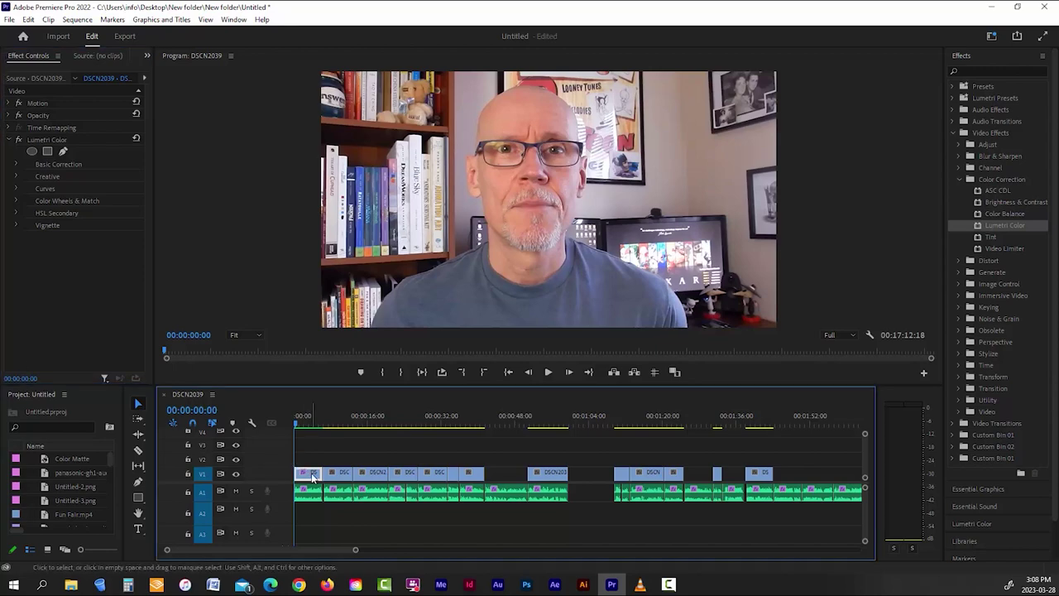
right_click(312, 476)
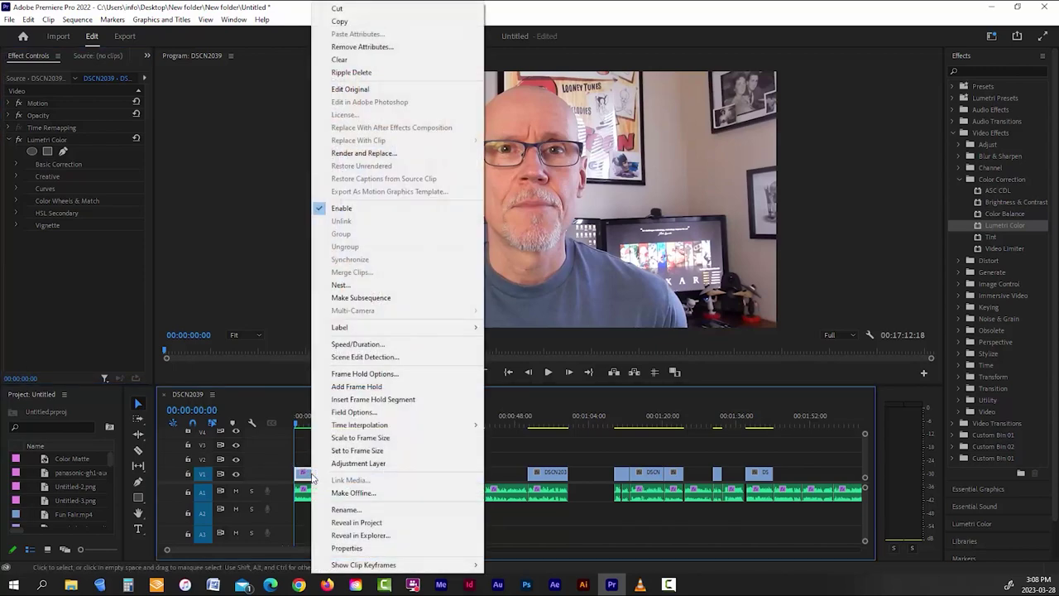
click(356, 22)
Paste only the Lumetri Color effect, without Motion, Opacity or Time Remapping, onto the V1 clips following the first one.
drag(337, 448, 768, 472)
right_click(477, 478)
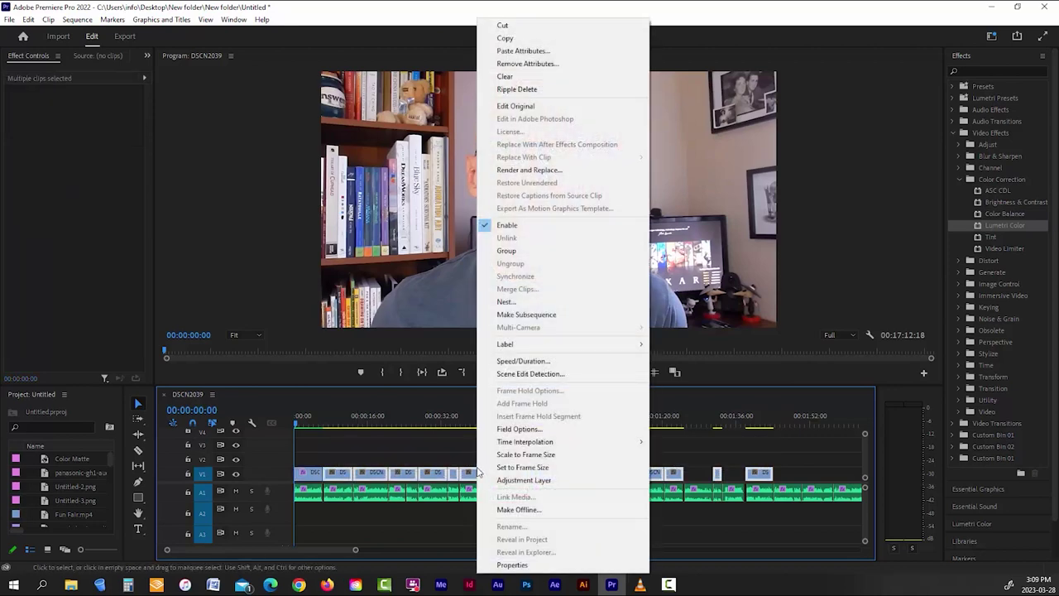
click(519, 51)
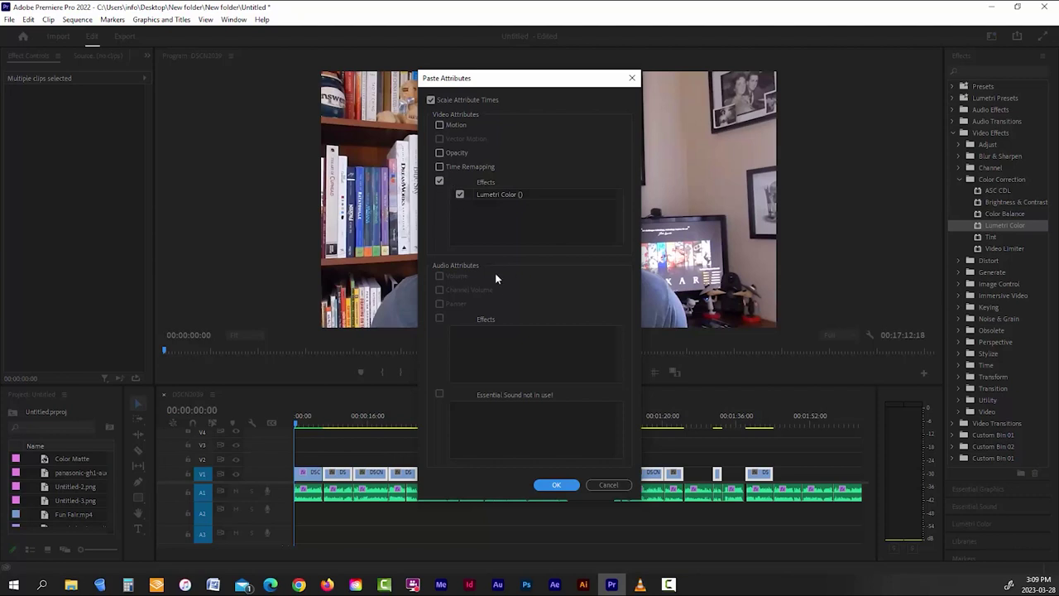
click(439, 125)
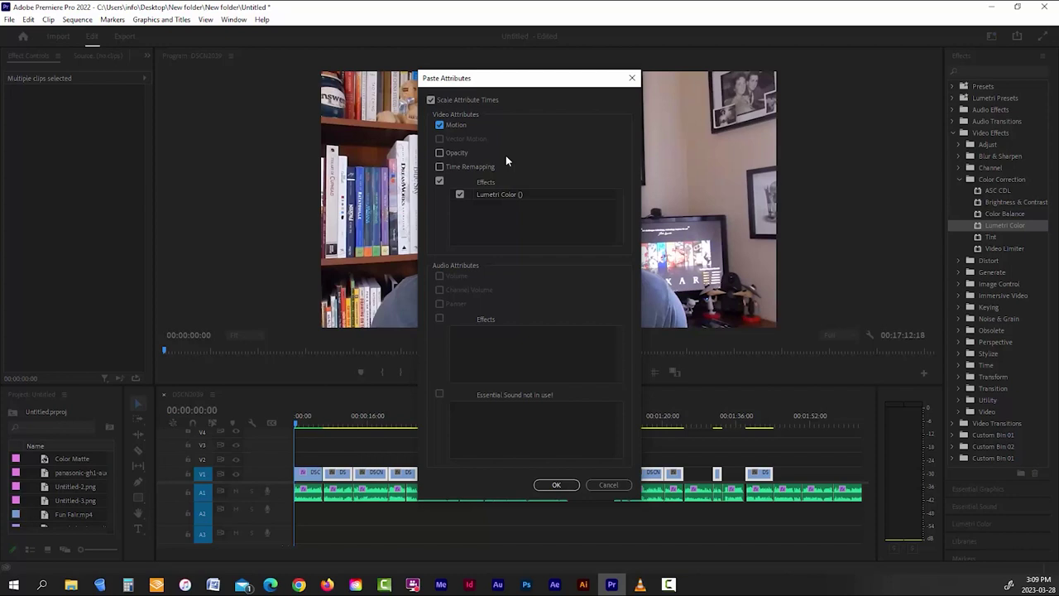
click(439, 125)
click(565, 486)
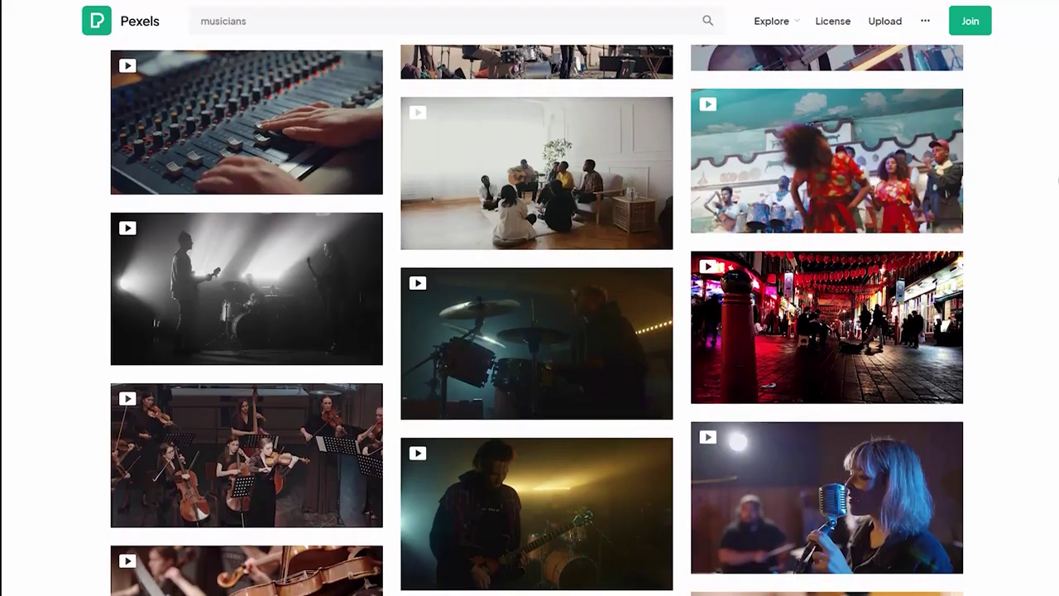
scroll(537, 320, down, 3)
scroll(537, 320, down, 2)
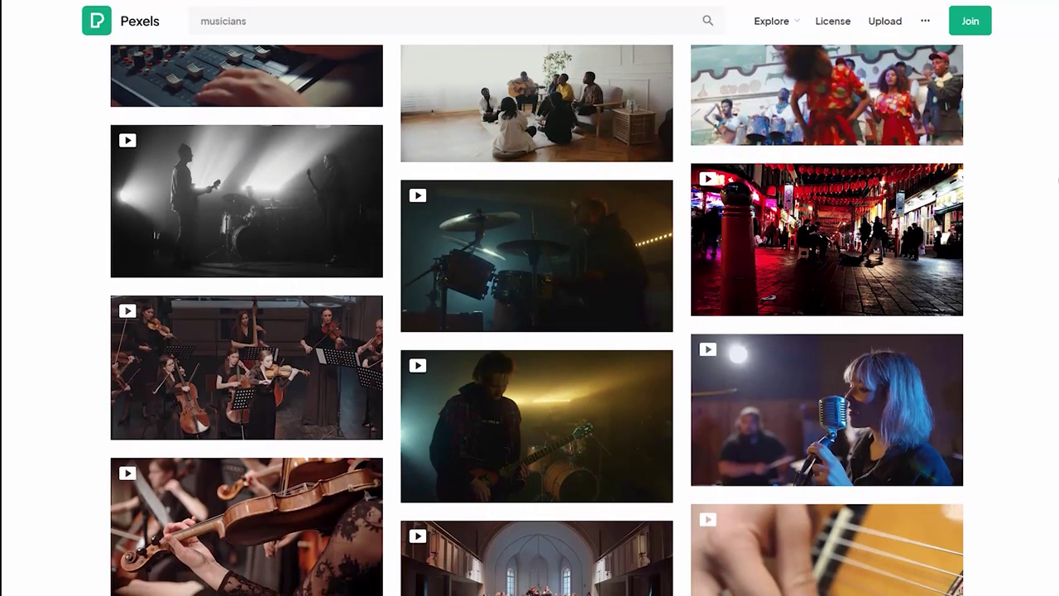
scroll(537, 319, down, 2)
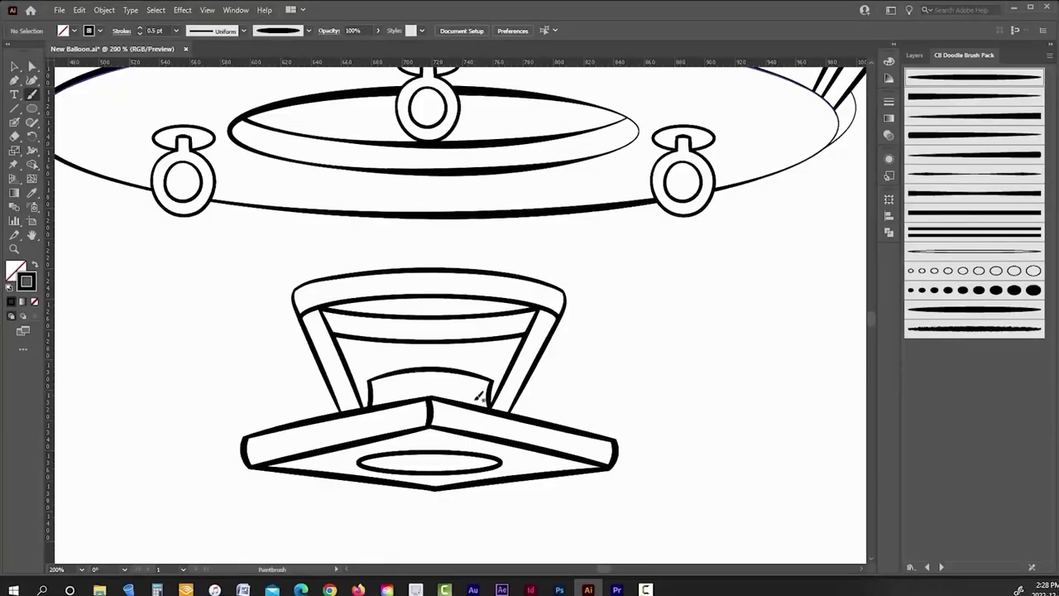
mouse_move(393, 384)
mouse_down()
mouse_move(364, 321)
mouse_move(379, 241)
mouse_up()
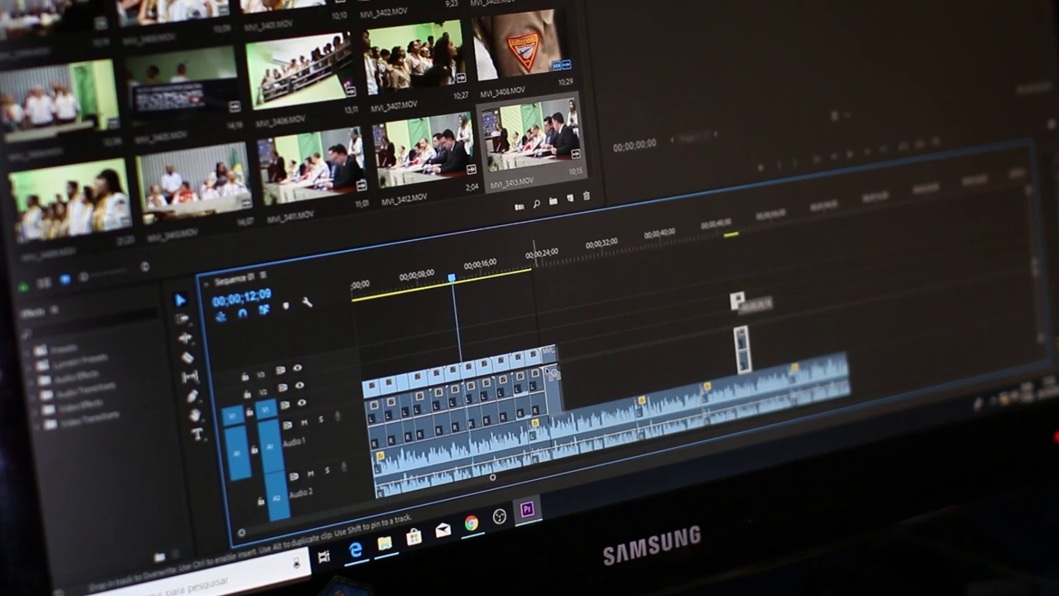
drag(739, 302, 726, 307)
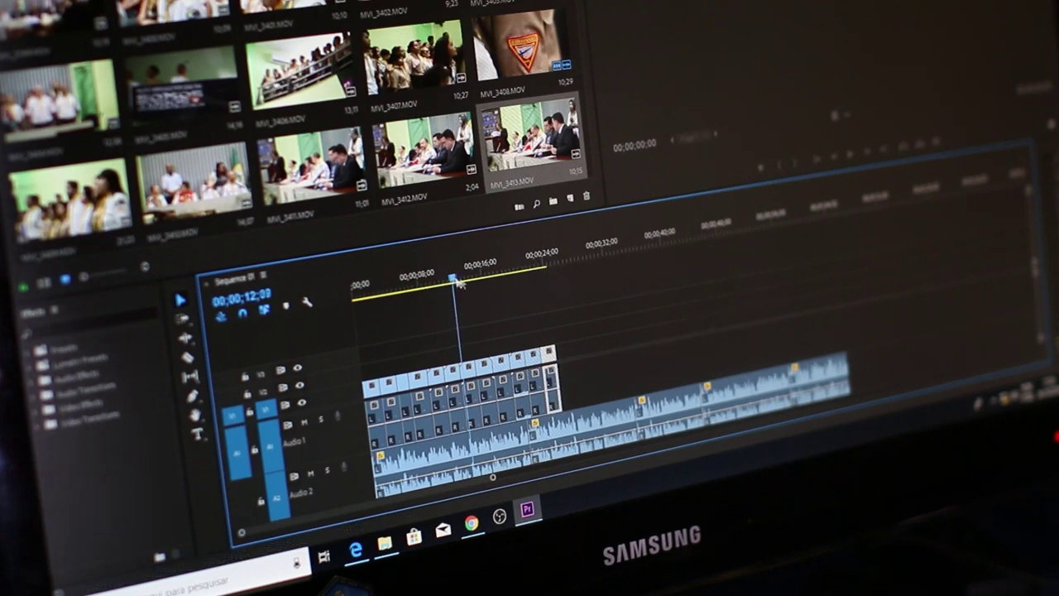
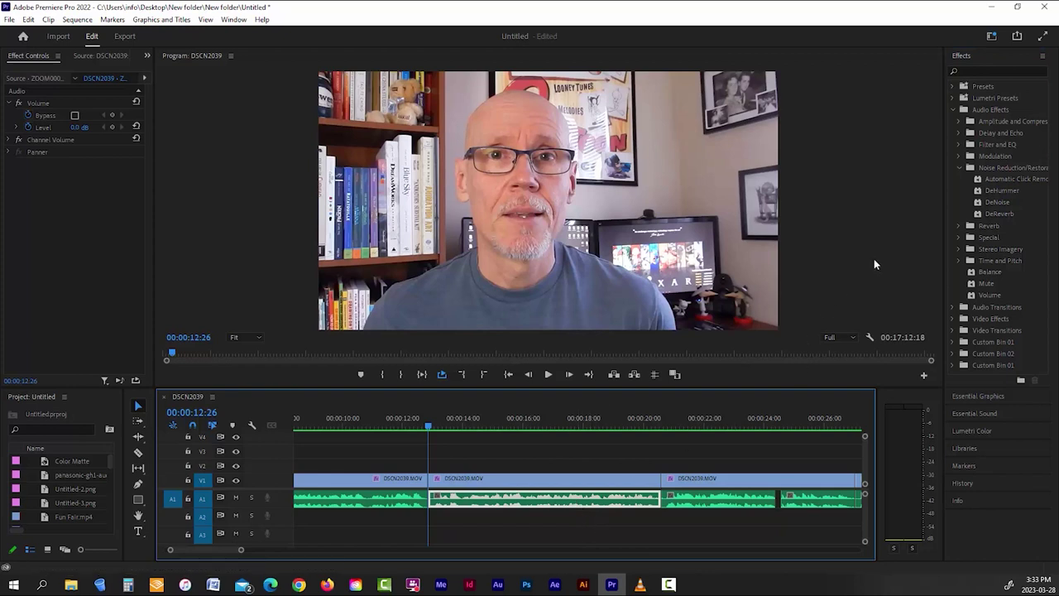
Add the DeNoise effect to the audio clip starting at 00:00:12:26; try DeReverb on it as well and undo that addition.
drag(977, 205, 93, 250)
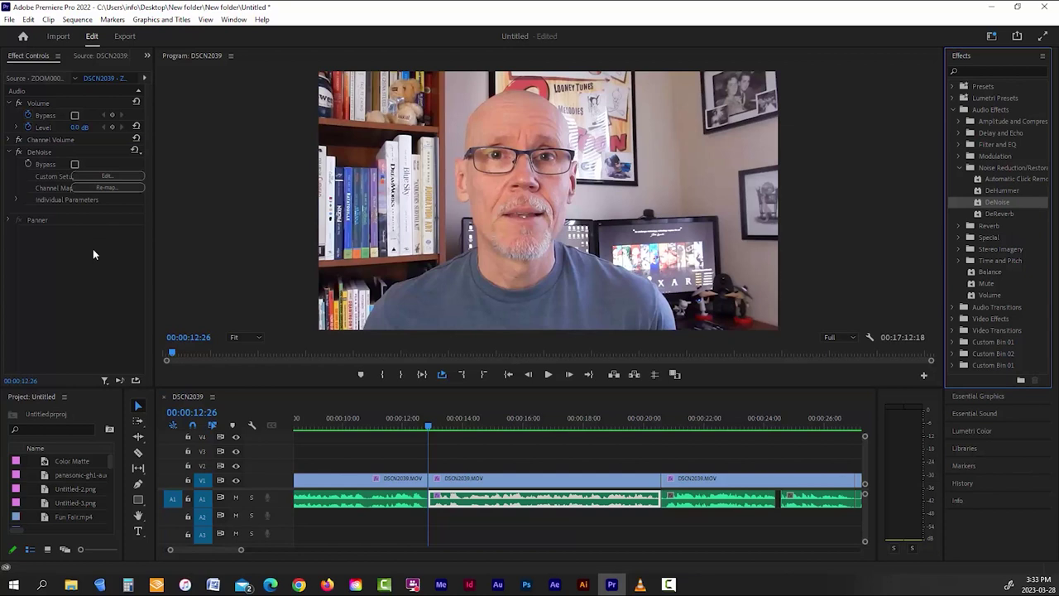
click(10, 103)
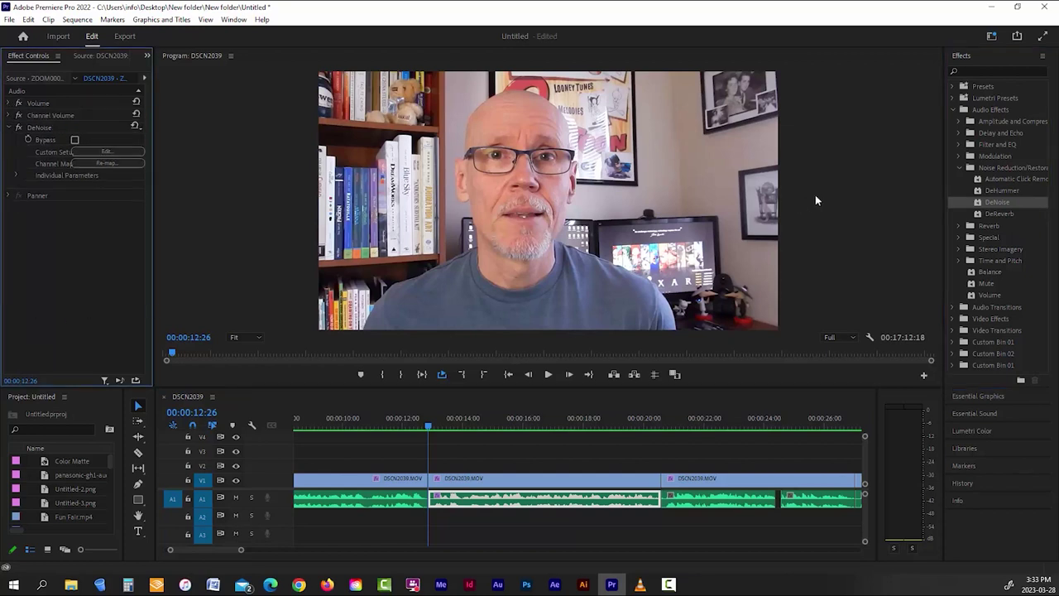
drag(978, 213, 64, 257)
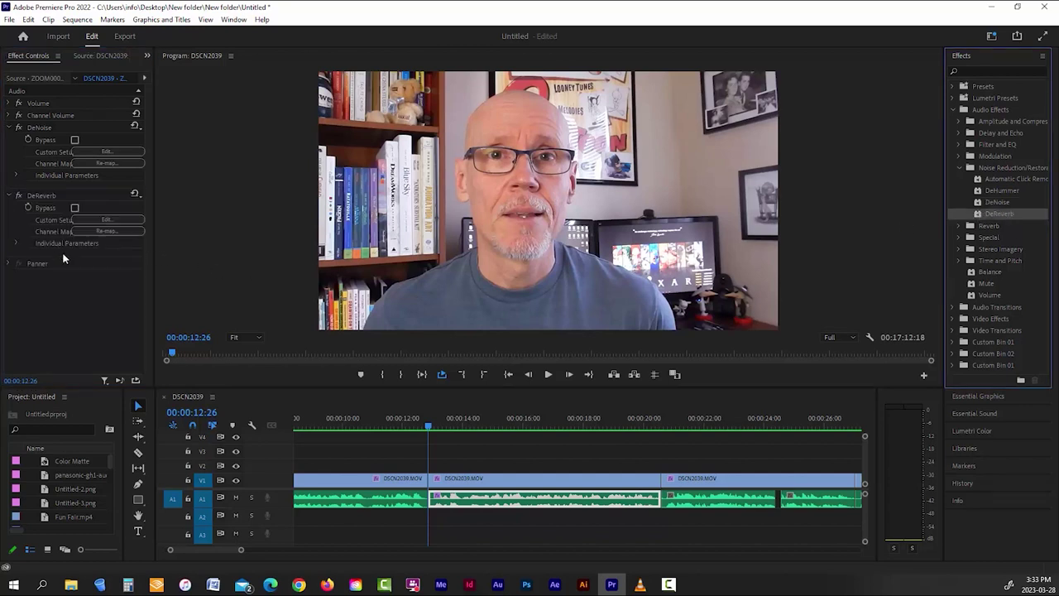
key(ctrl+z)
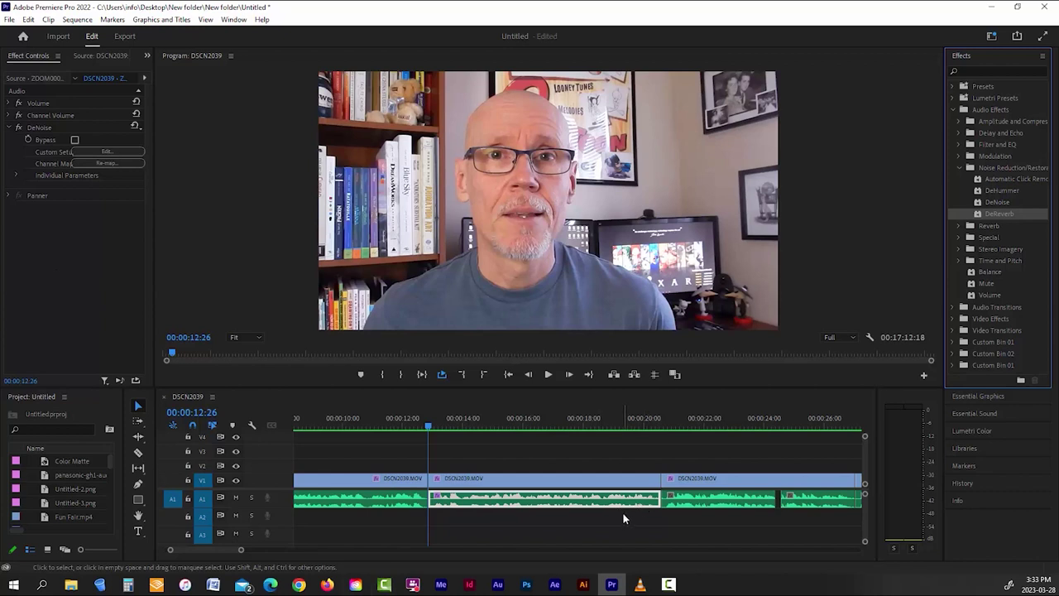
Mark the range of the DeNoise clip with an In point at 00:00:12:26 and an Out point at 00:00:20:18.
click(426, 423)
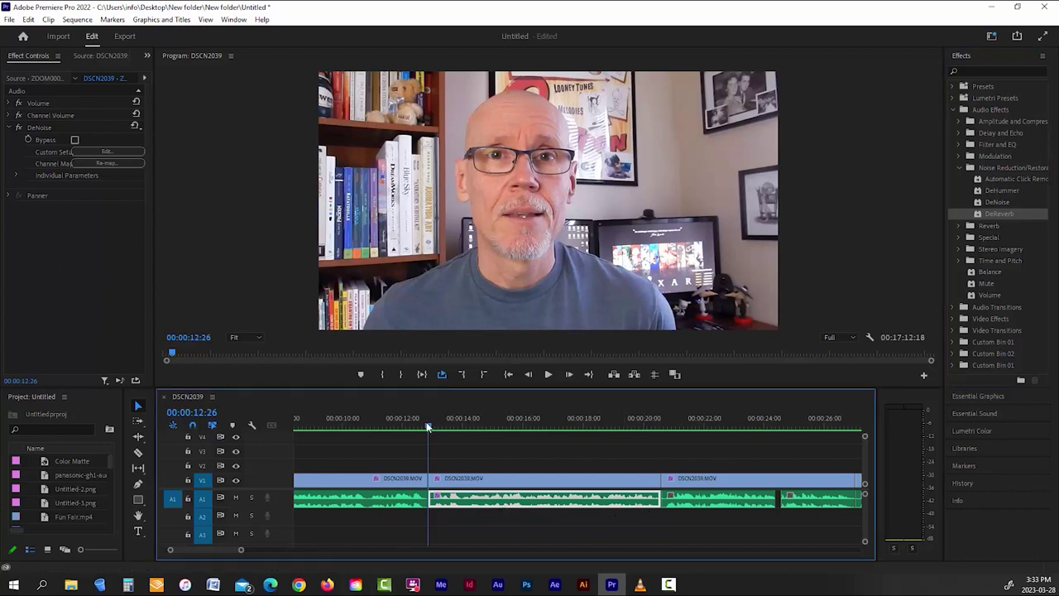
click(383, 374)
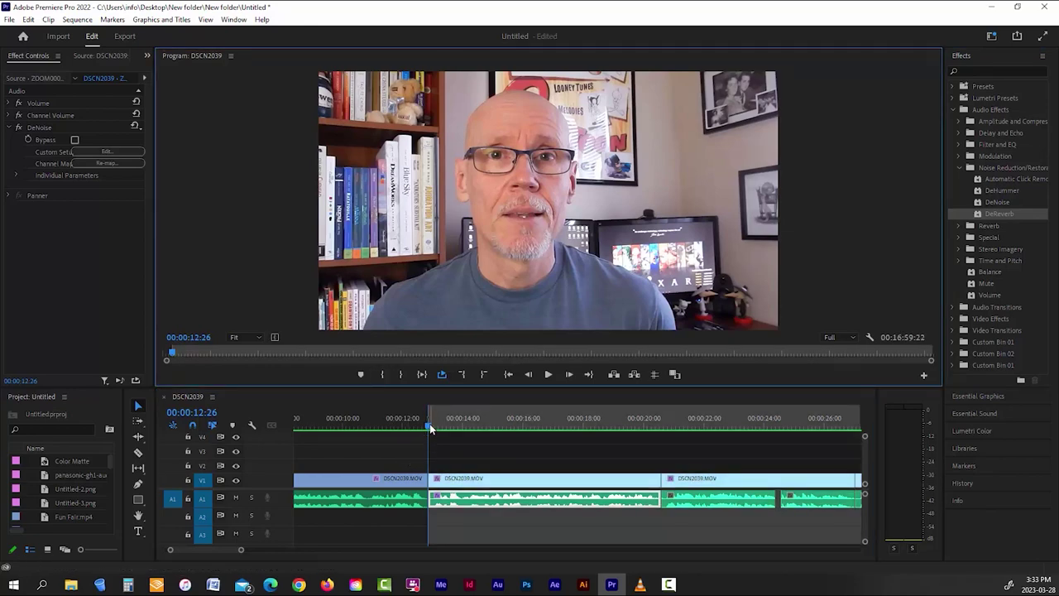
drag(429, 424, 659, 445)
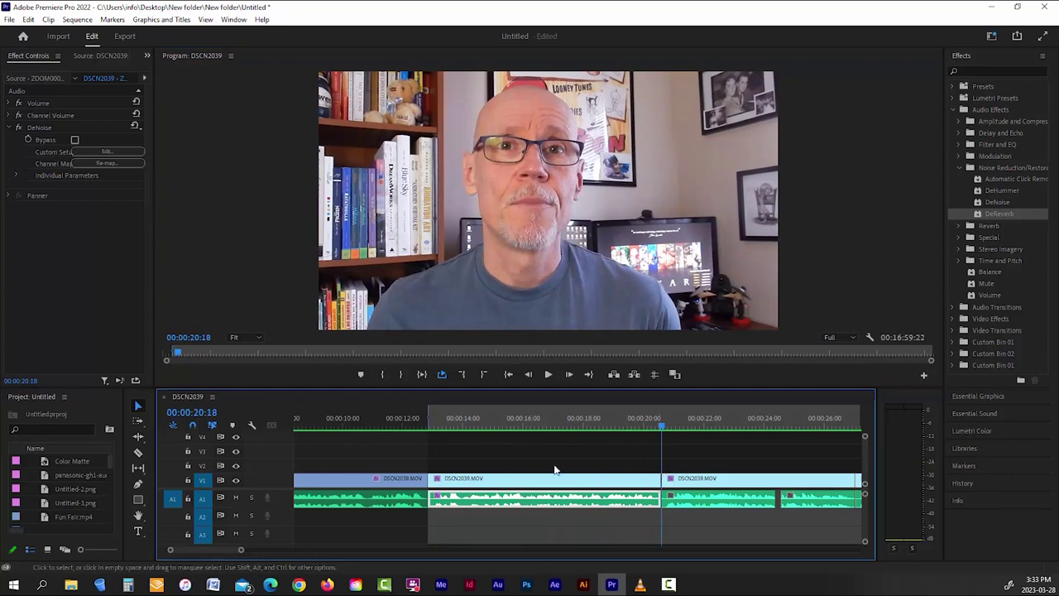
click(401, 375)
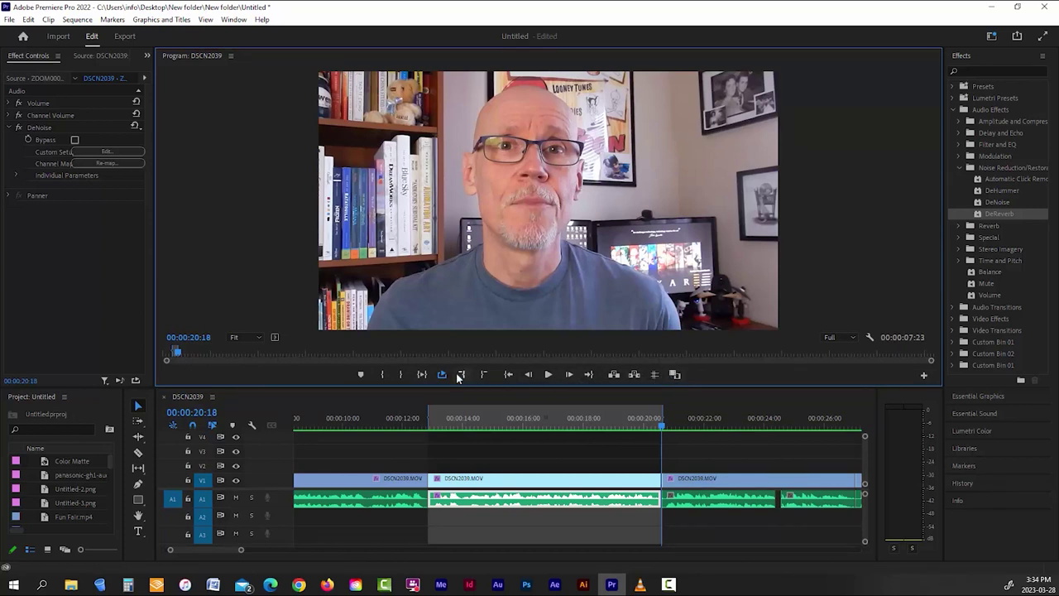
Enable loop playback in the Program monitor and preview the range between the In and Out points.
click(922, 374)
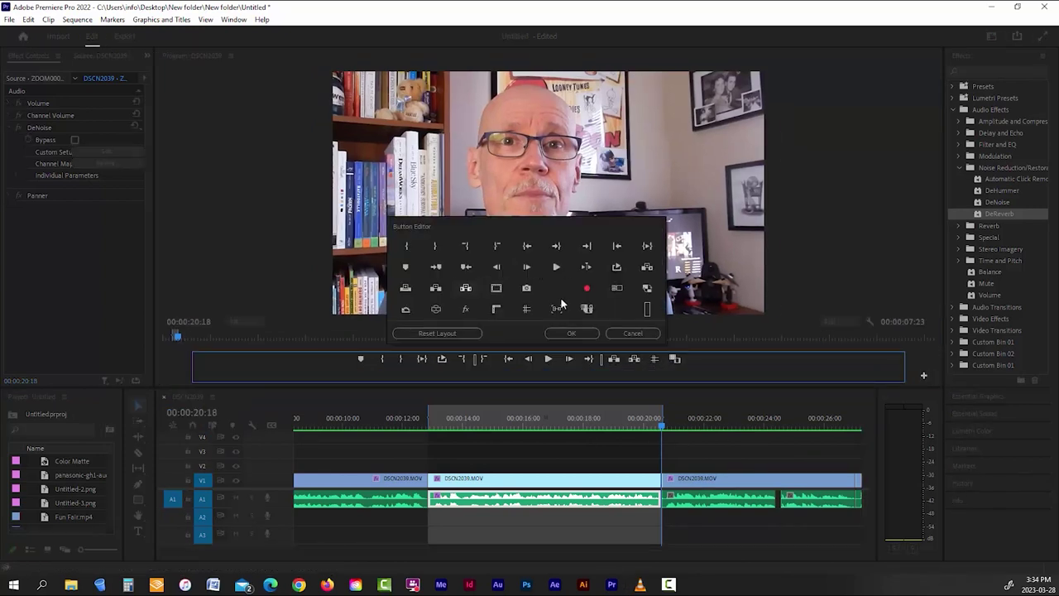
click(631, 334)
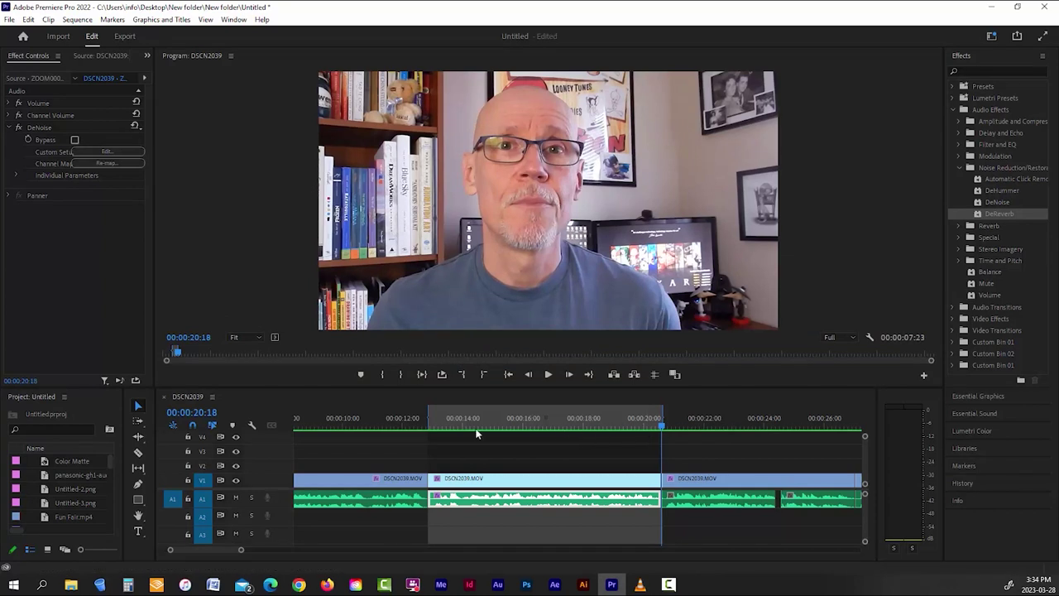
click(442, 374)
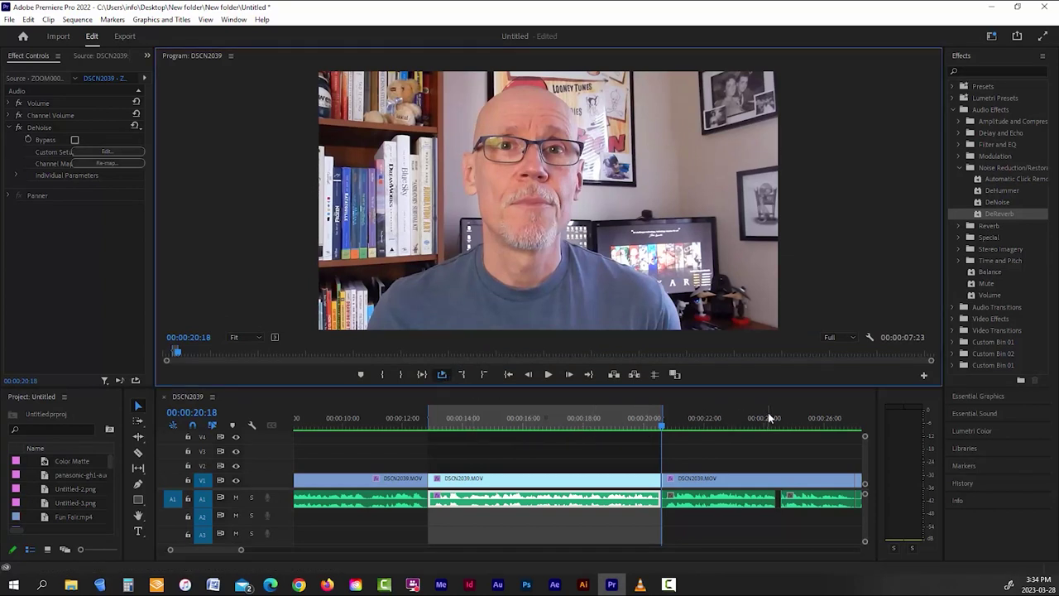
click(549, 374)
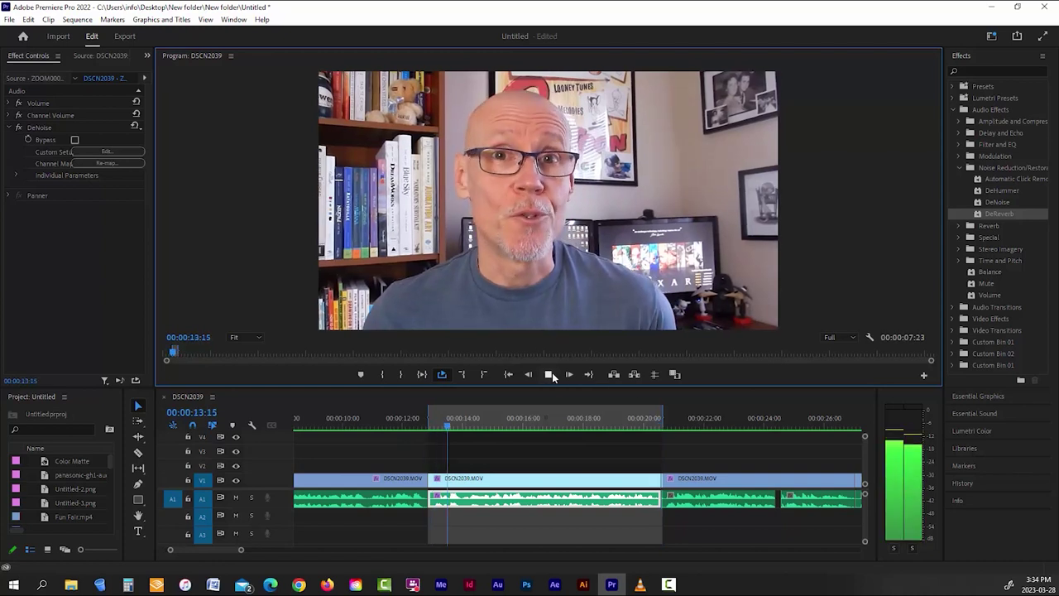
click(551, 375)
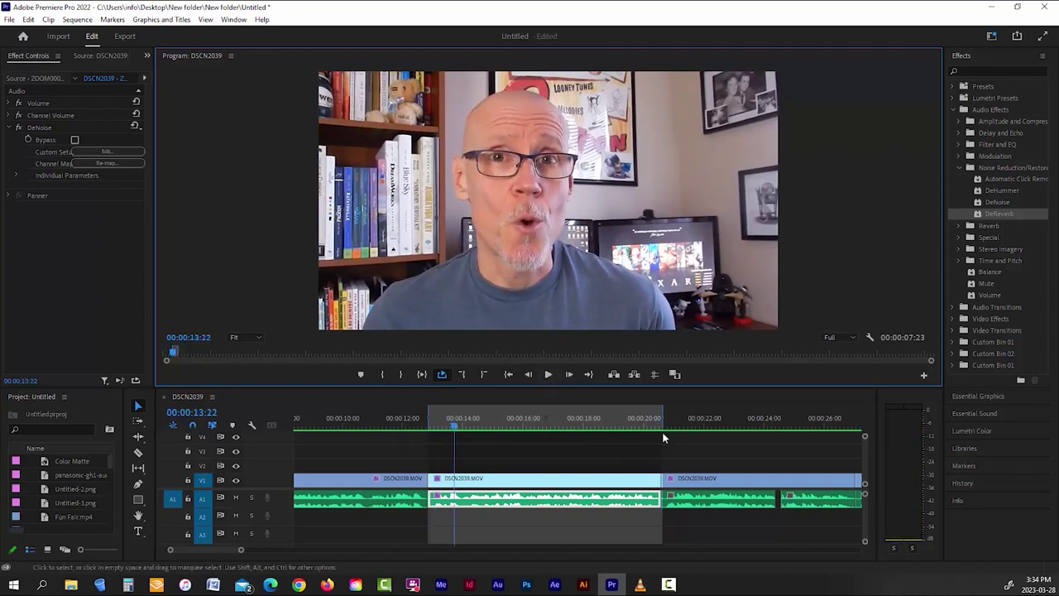
click(422, 374)
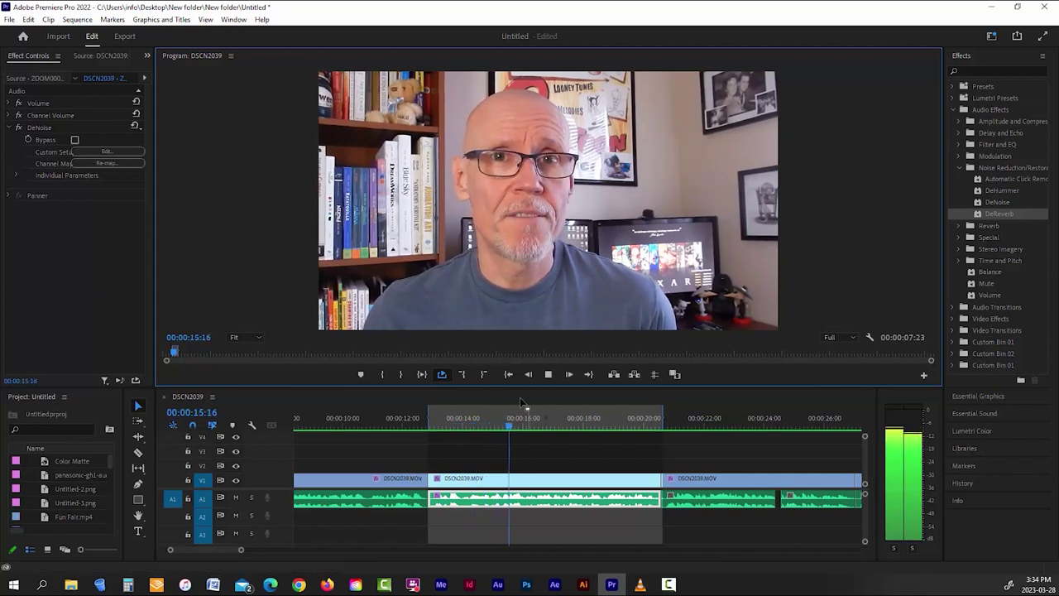
click(548, 374)
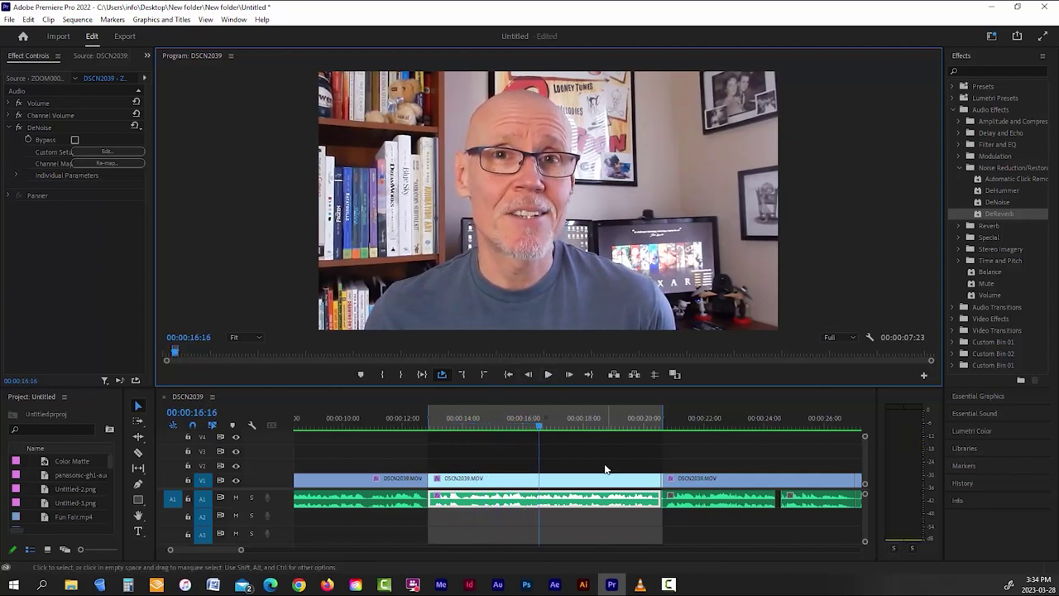
Open the DeNoise custom setup for the selected audio clip and set Processing Focus to the dip-shaped curve, with the playhead at 00:00:12:26.
click(109, 153)
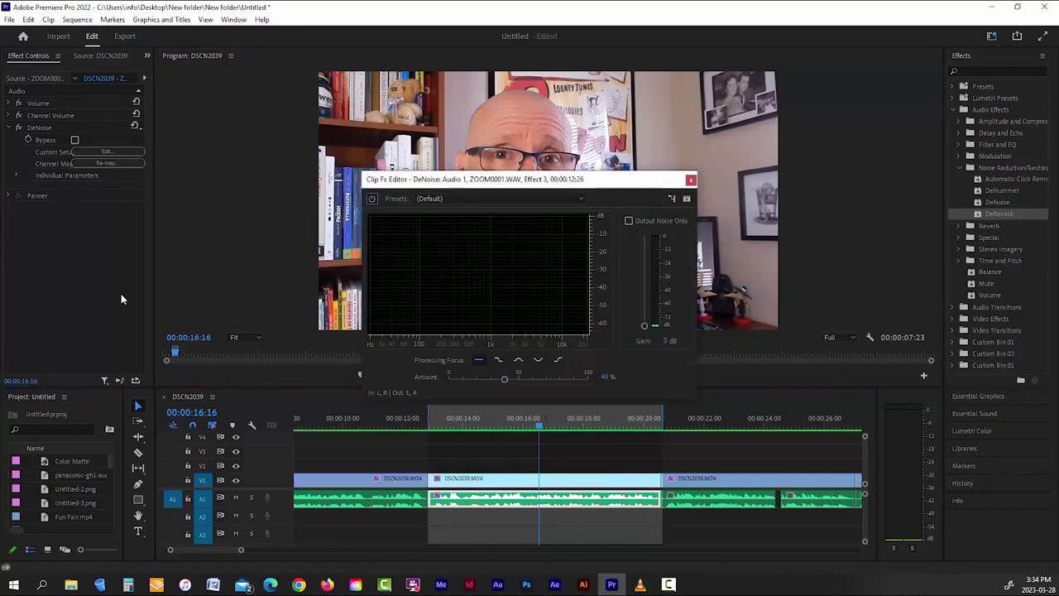
drag(497, 189, 511, 124)
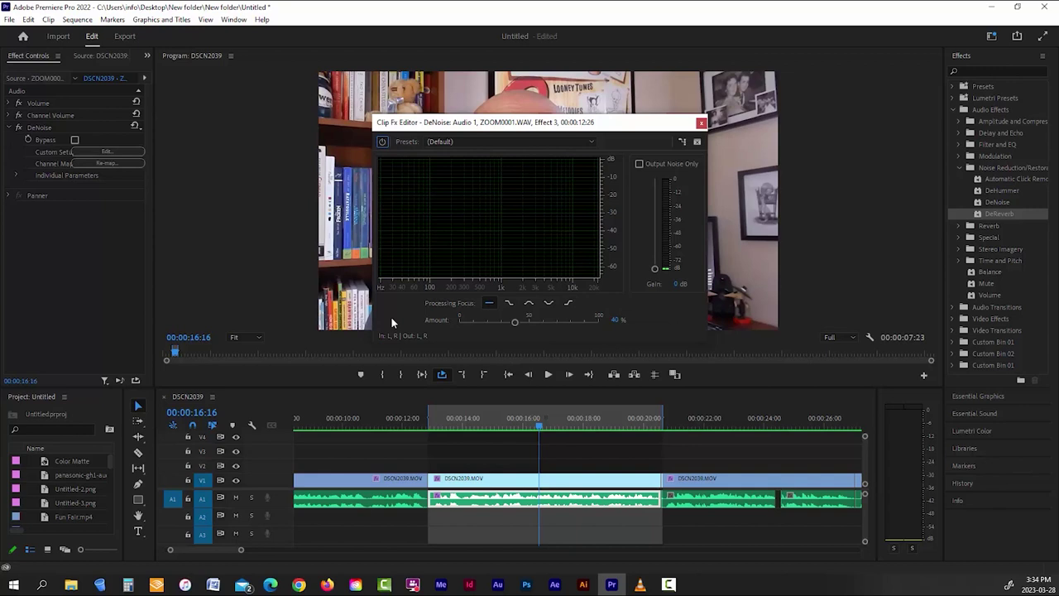
drag(520, 425, 430, 427)
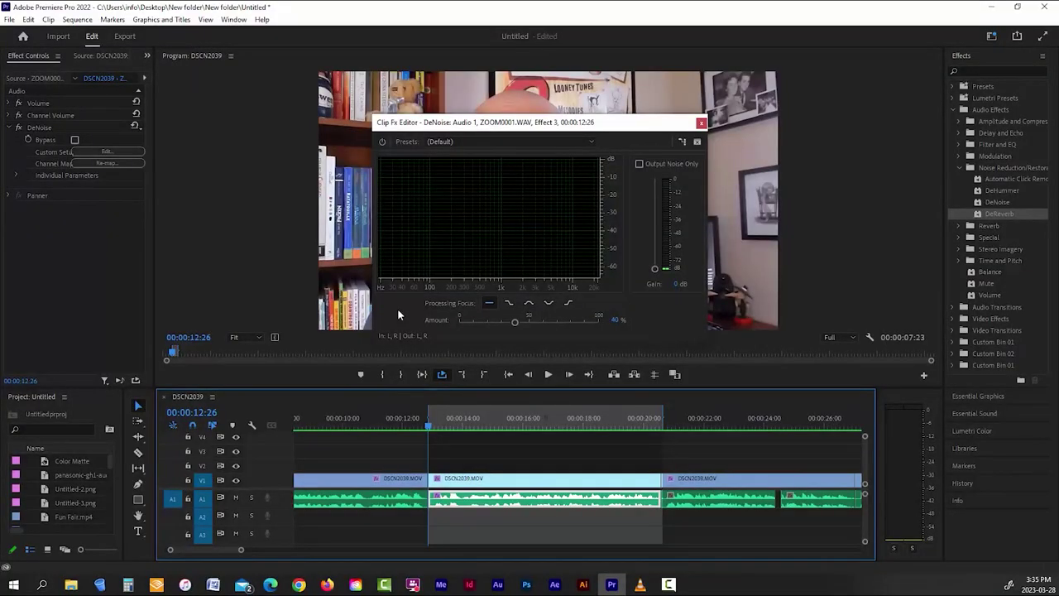
click(549, 304)
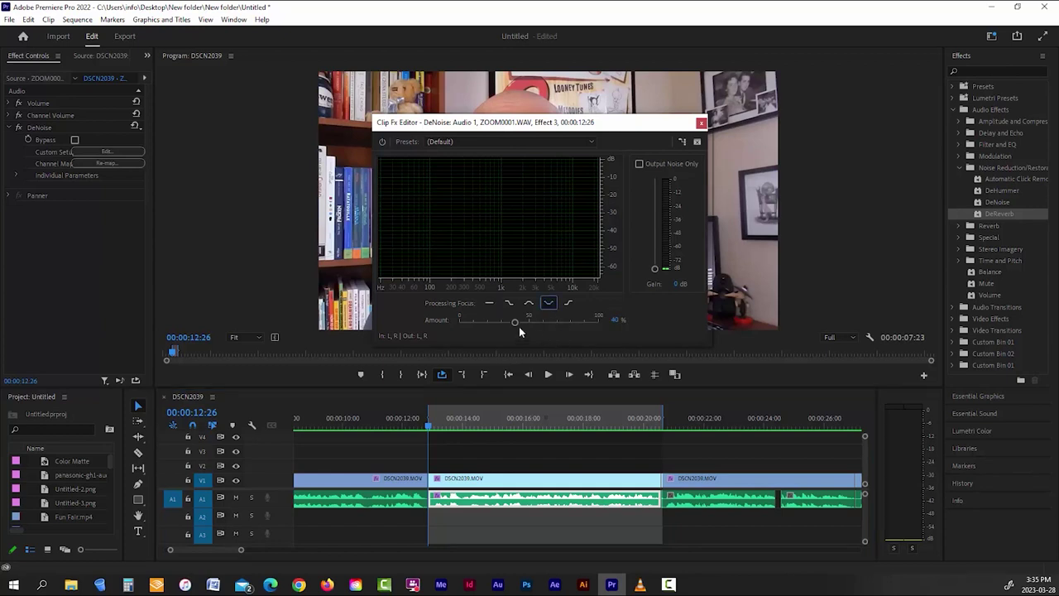
Try a DeNoise Amount of 100% and listen to the marked range.
drag(515, 323, 592, 324)
drag(517, 327, 604, 325)
key(space)
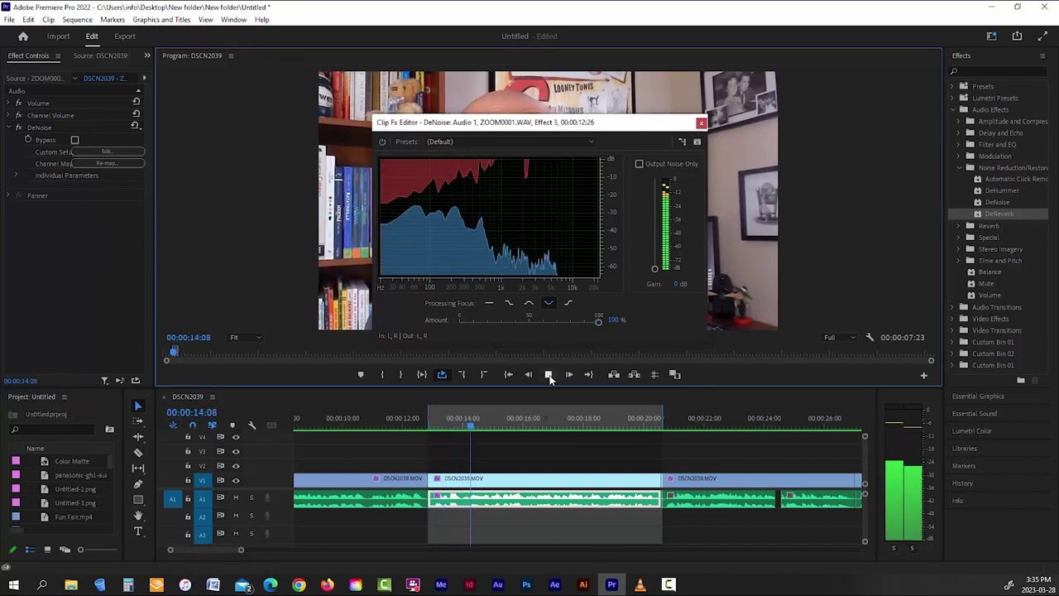
mouse_move(597, 320)
mouse_down()
mouse_move(447, 323)
mouse_move(599, 321)
mouse_up()
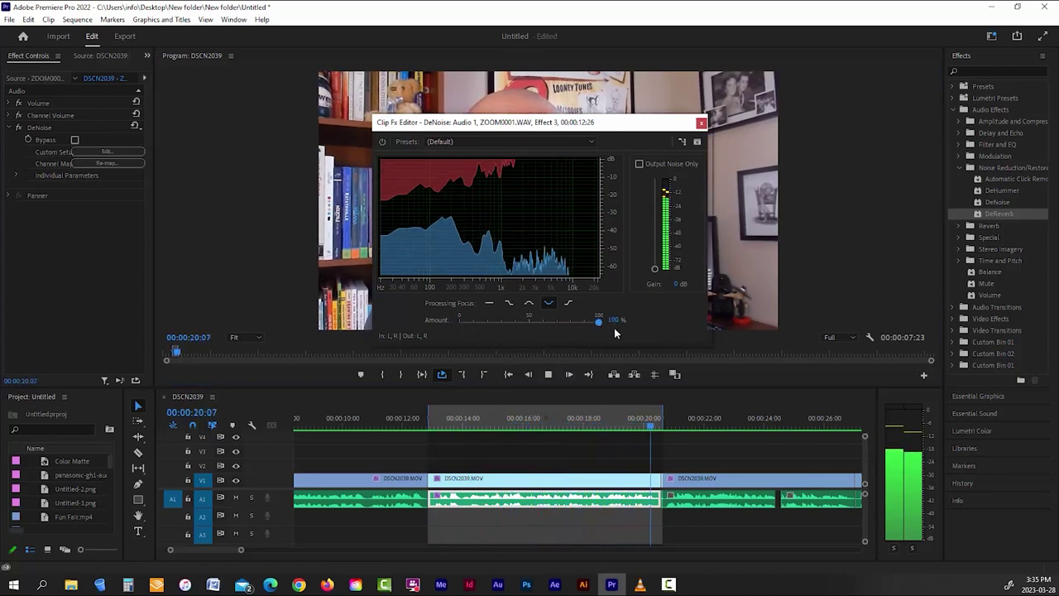
click(639, 584)
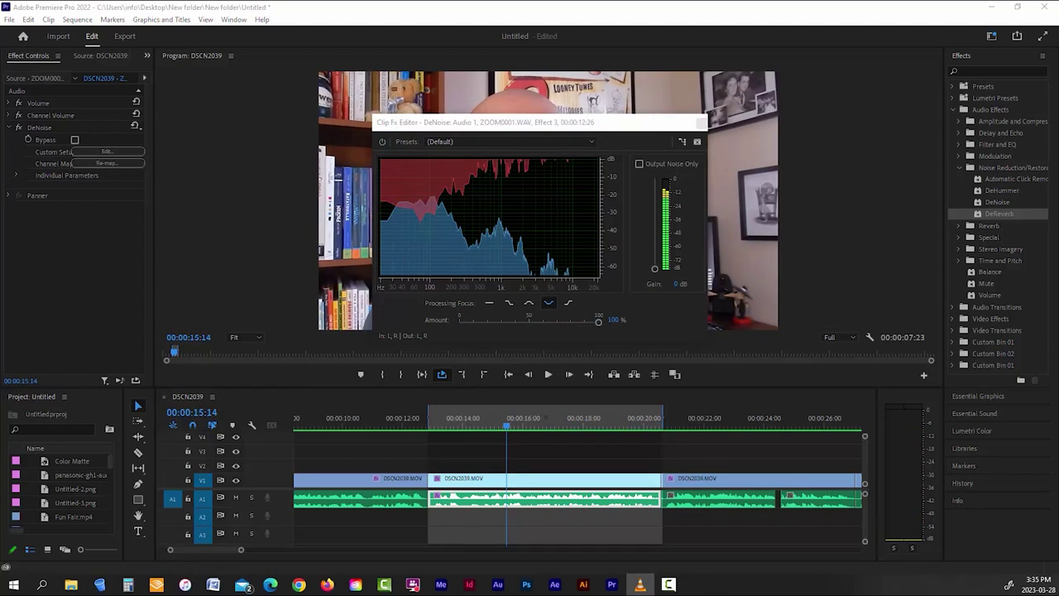
click(599, 321)
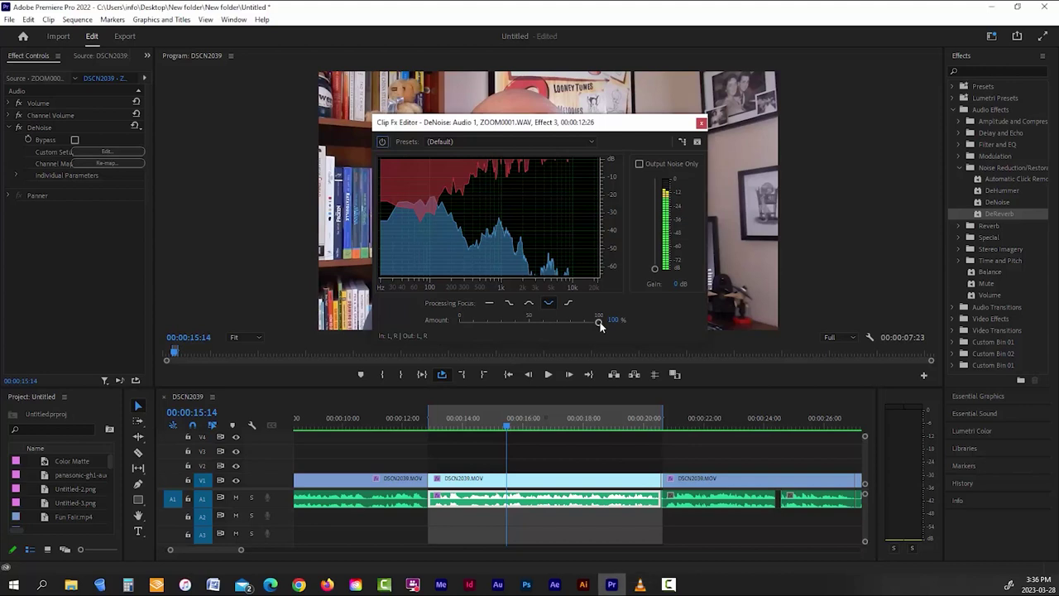
Set the DeNoise Amount to 31%, preview the sound briefly and close the effect editor.
drag(599, 322, 506, 326)
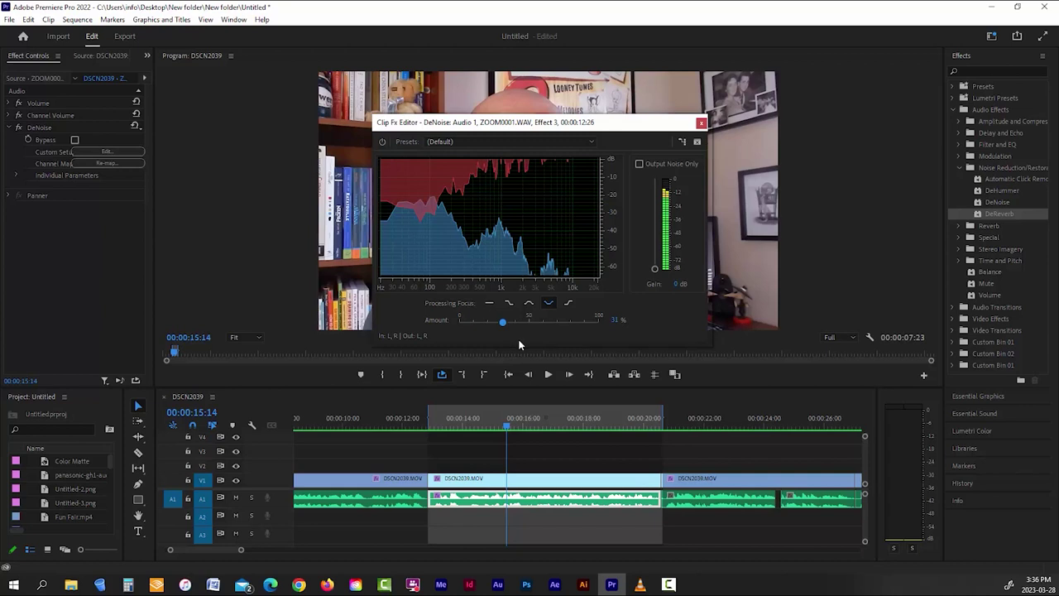
click(551, 374)
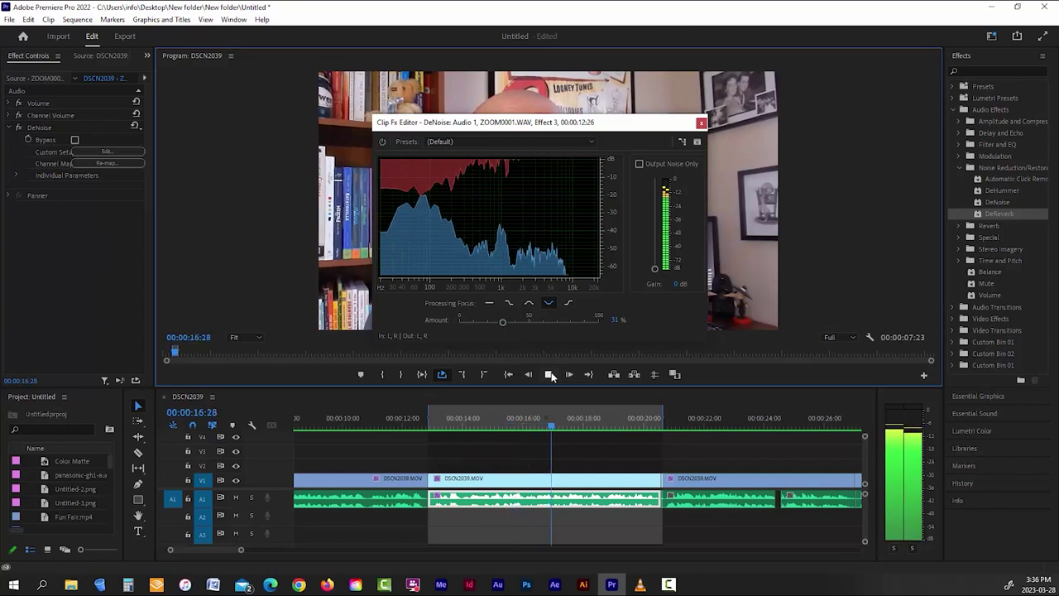
click(551, 374)
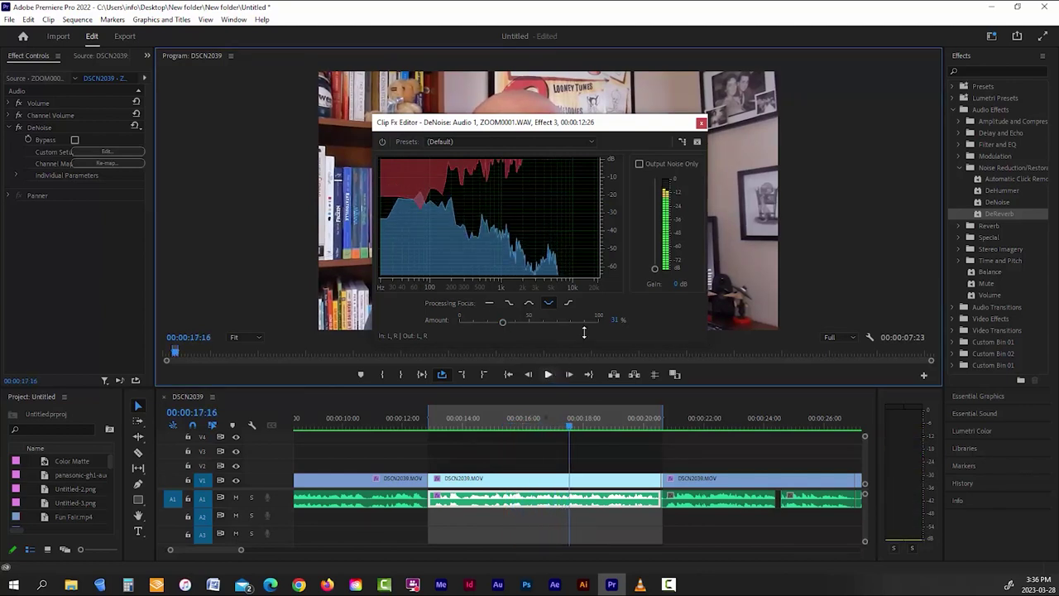
click(701, 121)
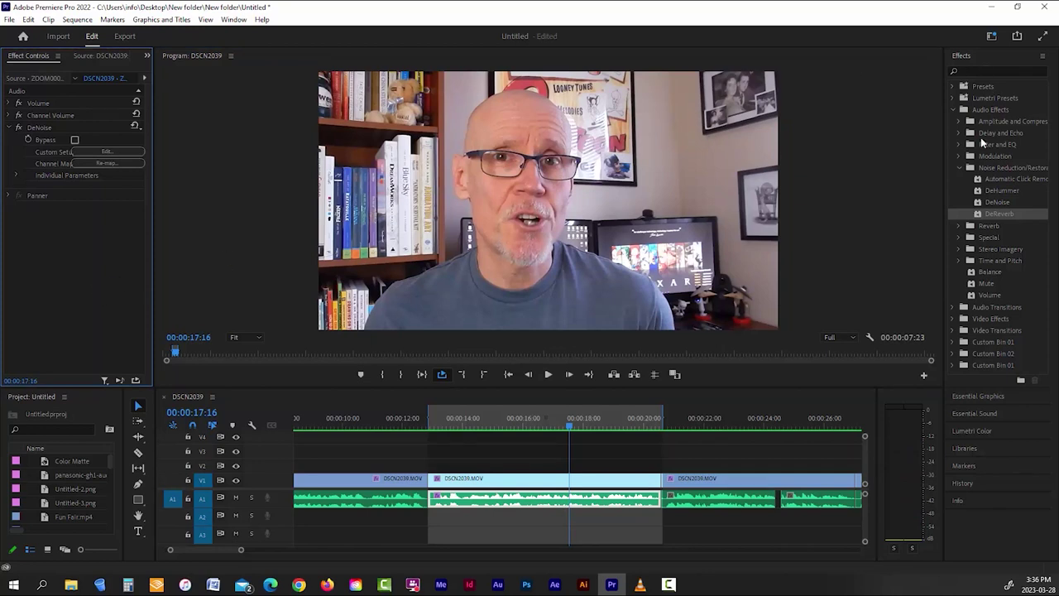
Add the Graphic Equalizer (10 Bands) effect from Filter and EQ to the selected audio clip.
click(960, 167)
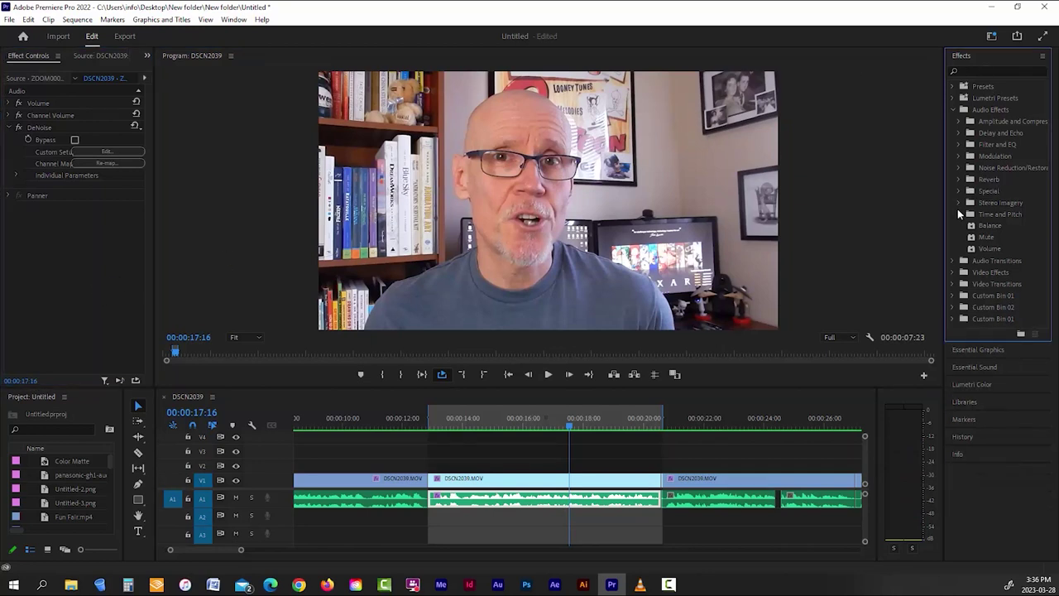
click(958, 144)
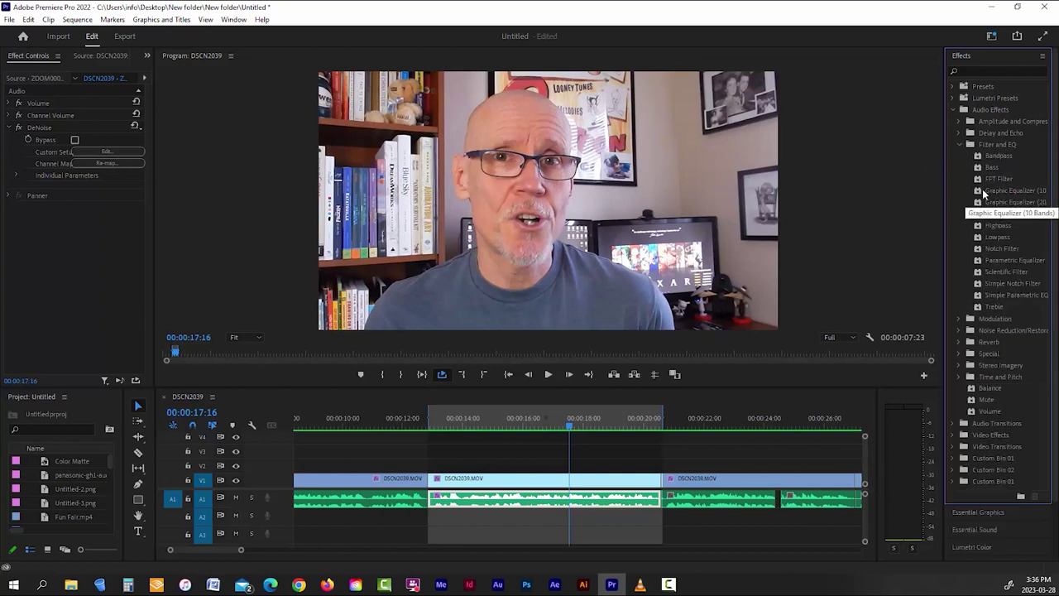
click(981, 192)
drag(980, 192, 75, 315)
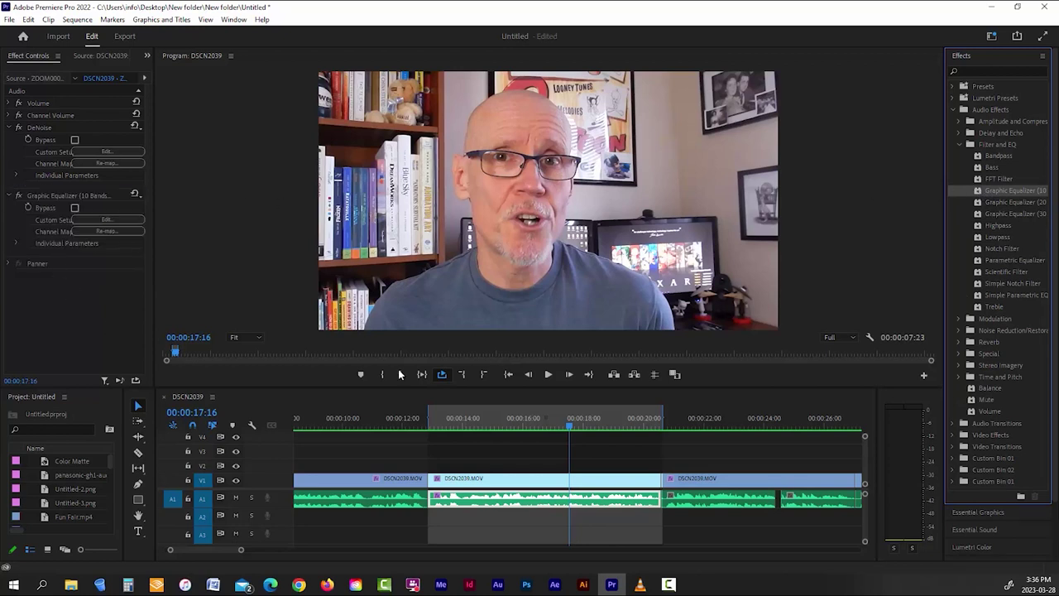
Return the playhead to 00:00:12:26 and apply the Simple High Lift preset in the Graphic Equalizer's custom setup.
drag(569, 417, 430, 426)
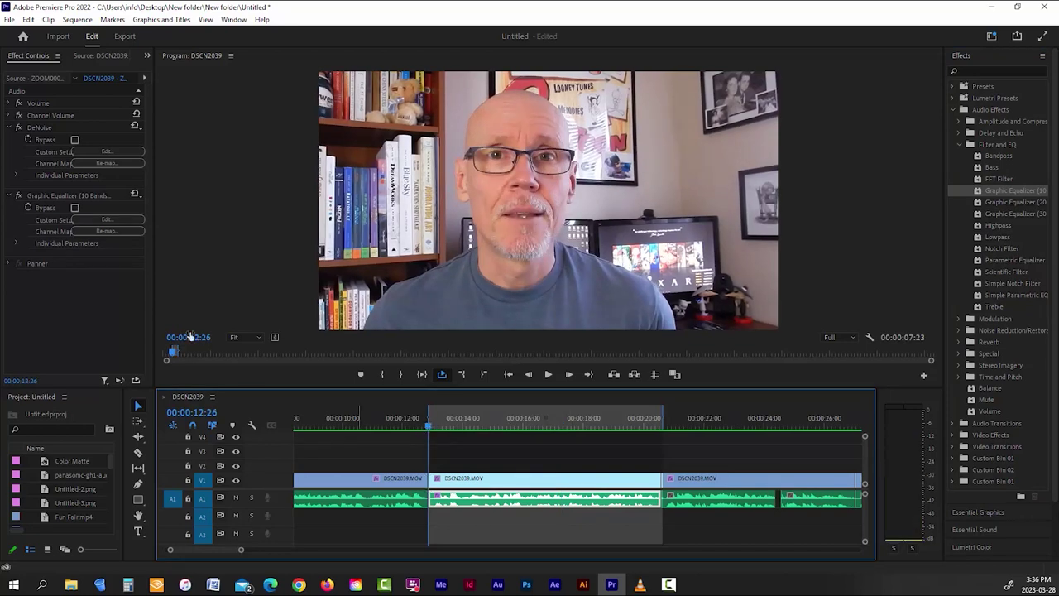
click(111, 220)
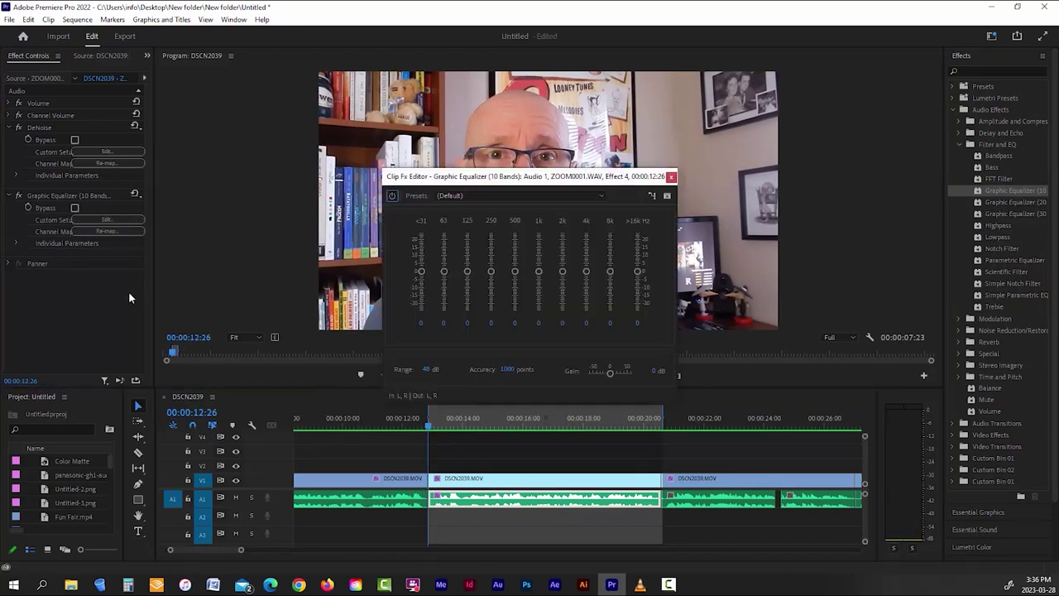
drag(527, 177, 534, 117)
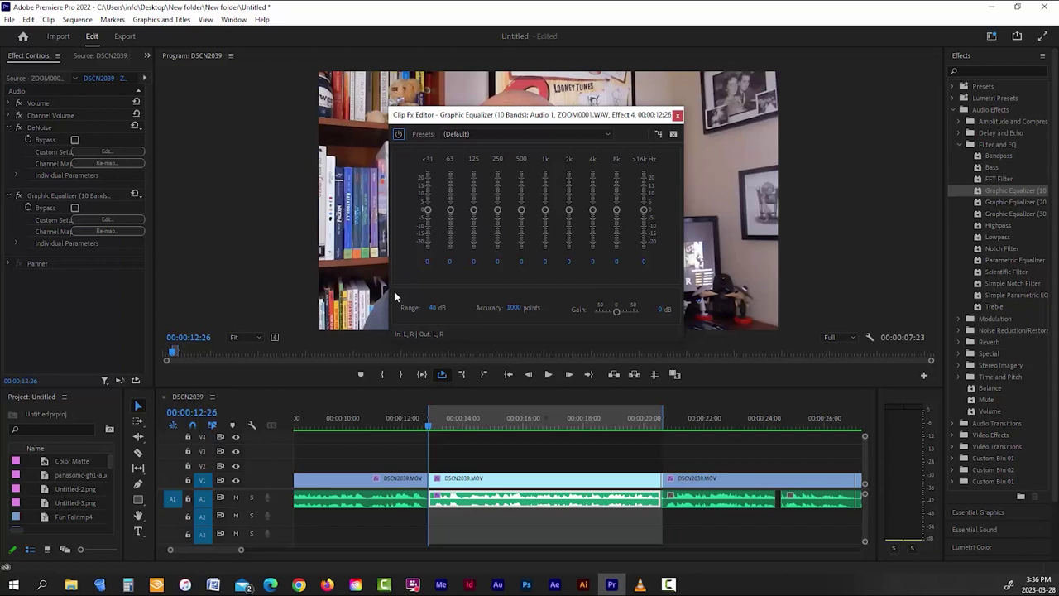
click(601, 134)
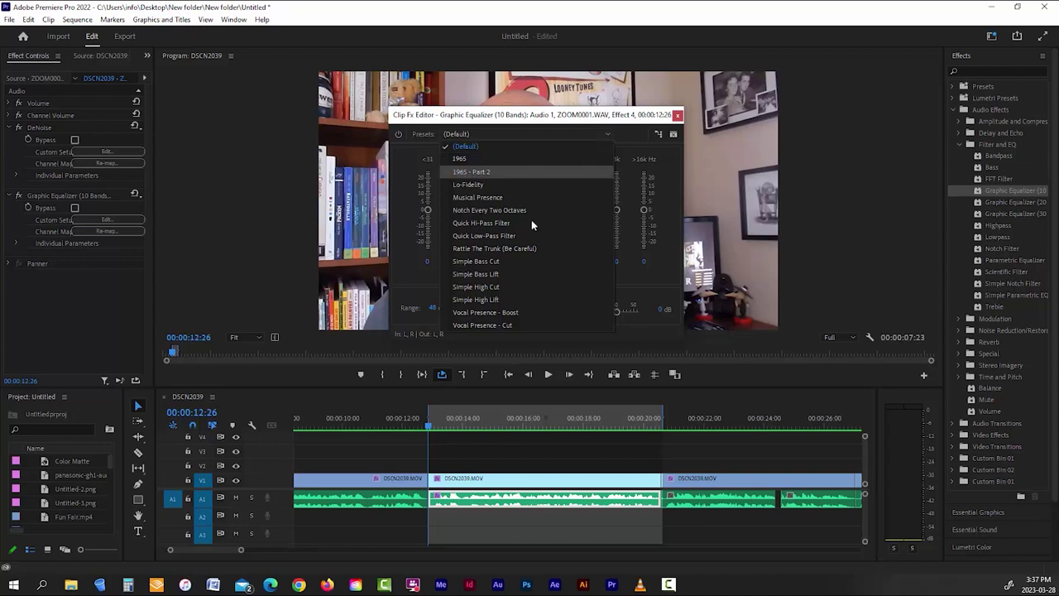
click(493, 300)
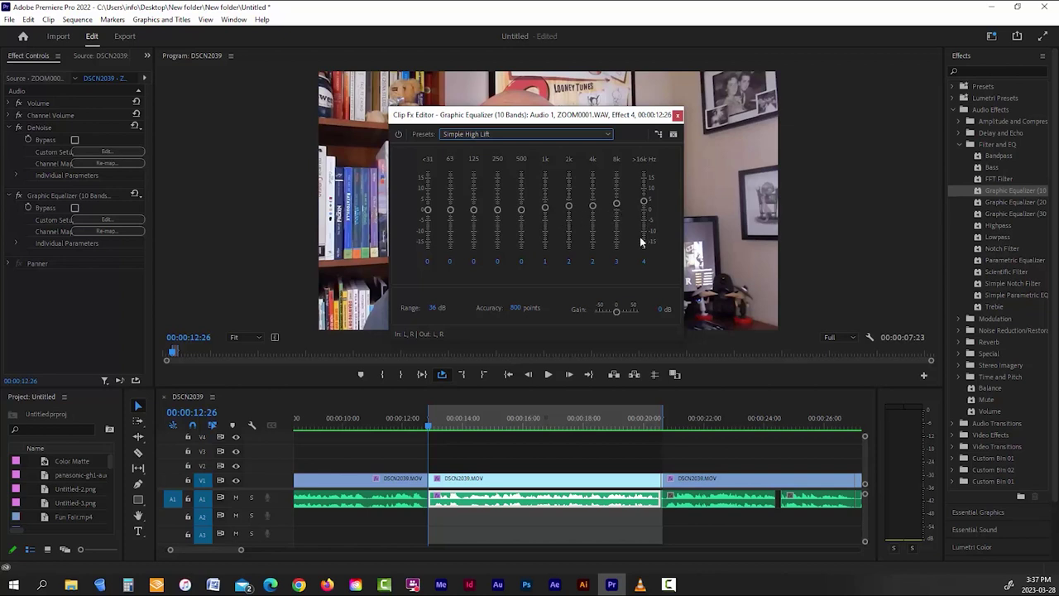
Try the Simple Bass Lift equalizer preset and switch back to Simple High Lift.
click(609, 135)
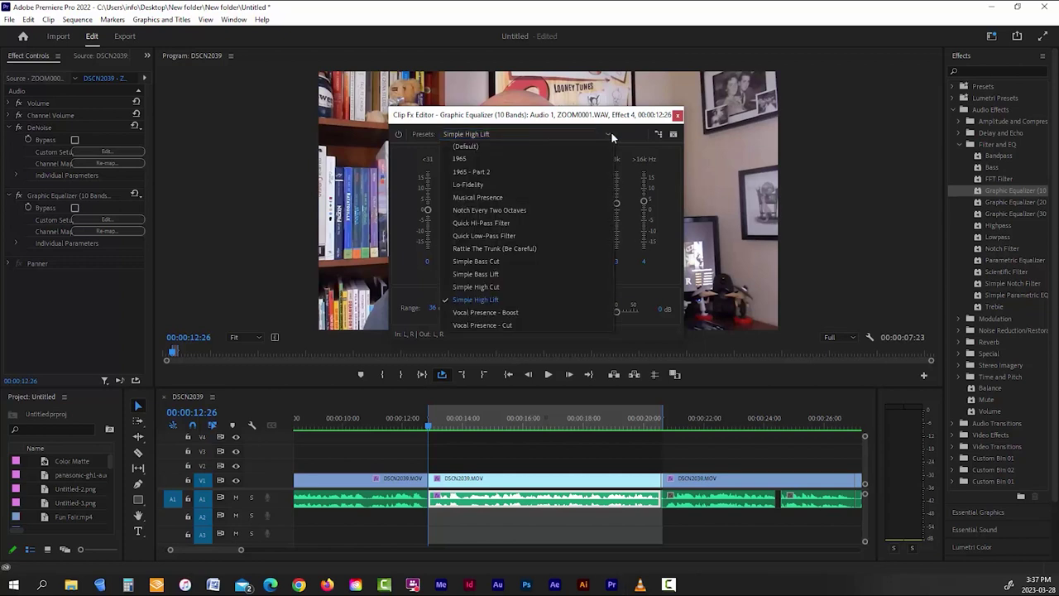
click(488, 273)
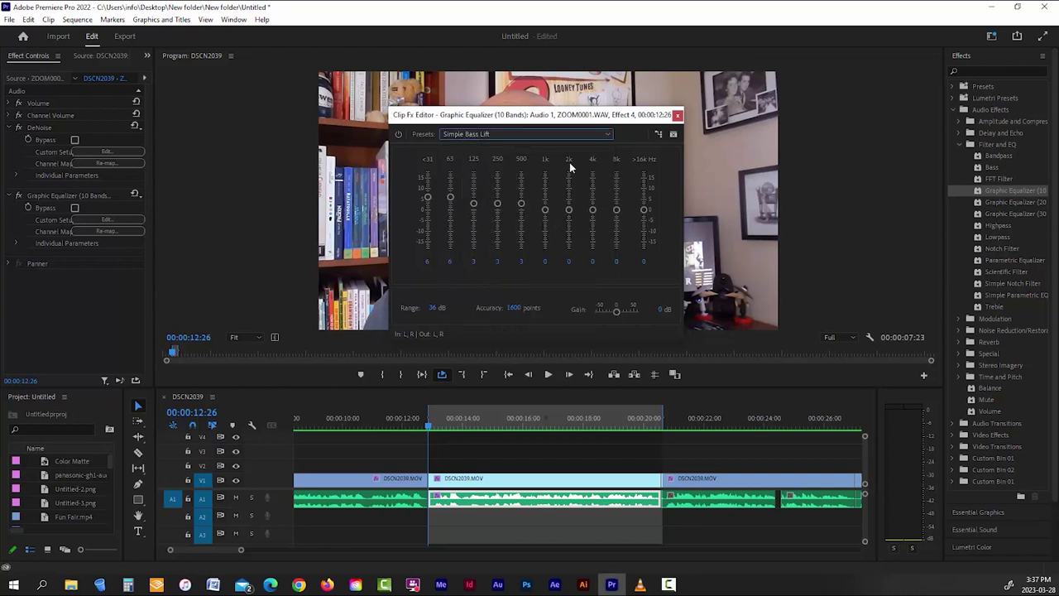
click(600, 135)
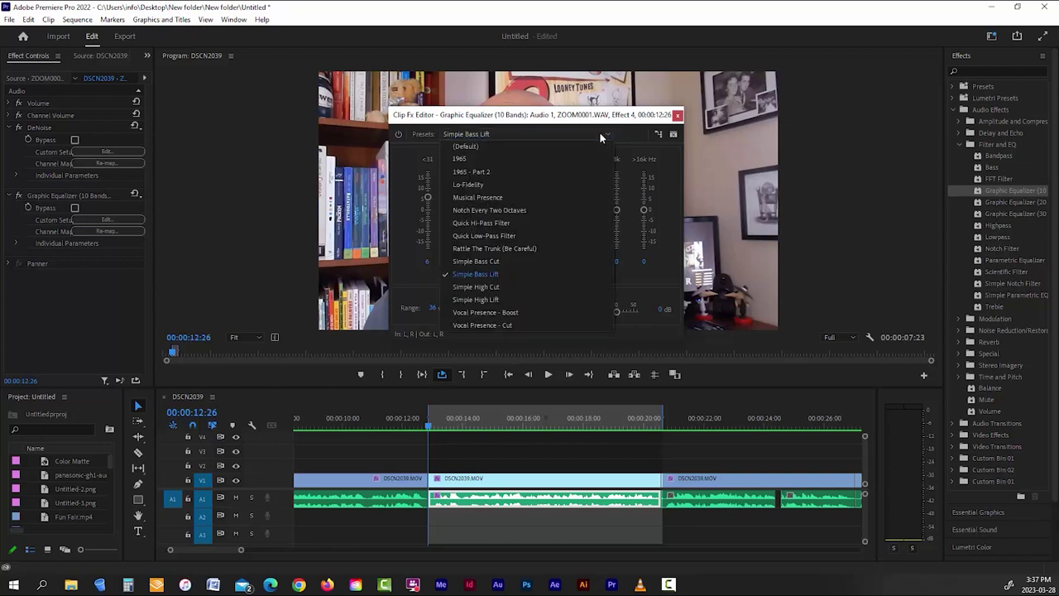
click(481, 298)
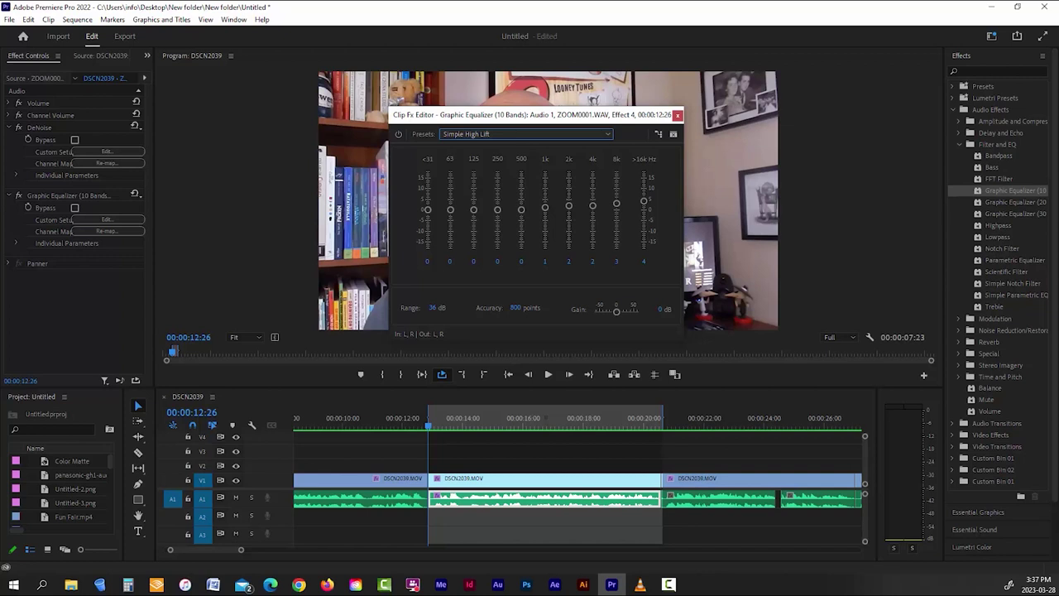
Play the clip with the Graphic Equalizer bypassed and active for comparison, returning the playhead to 00:00:12:26 and closing the effect editor.
click(548, 374)
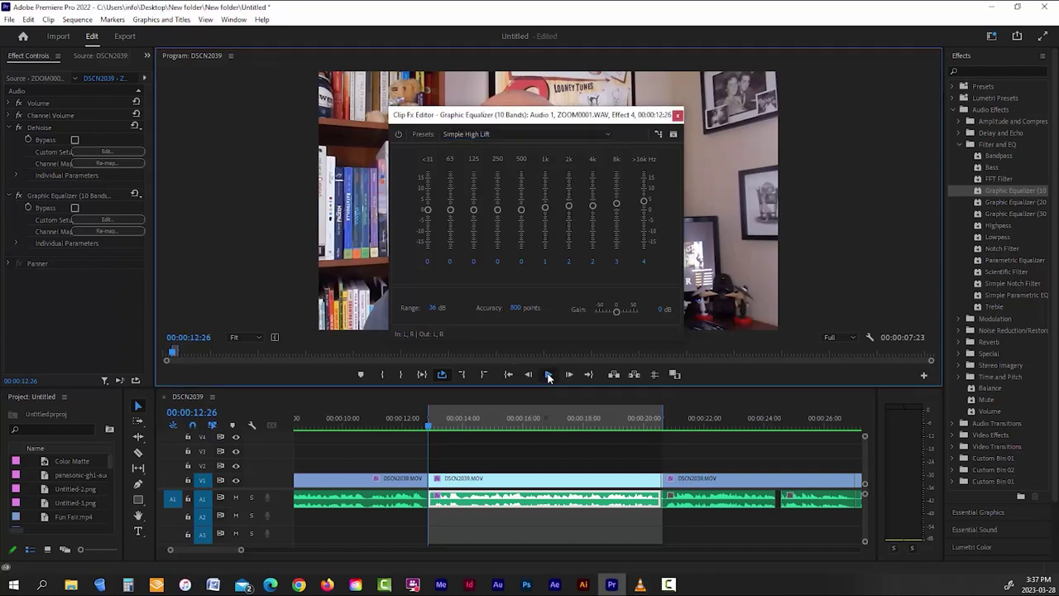
click(398, 135)
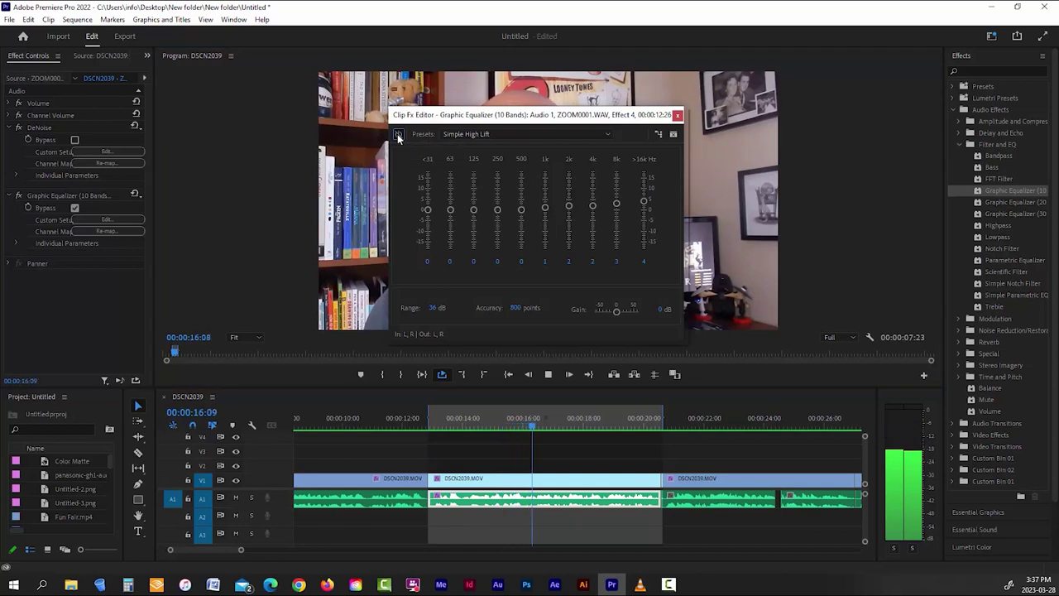
click(398, 135)
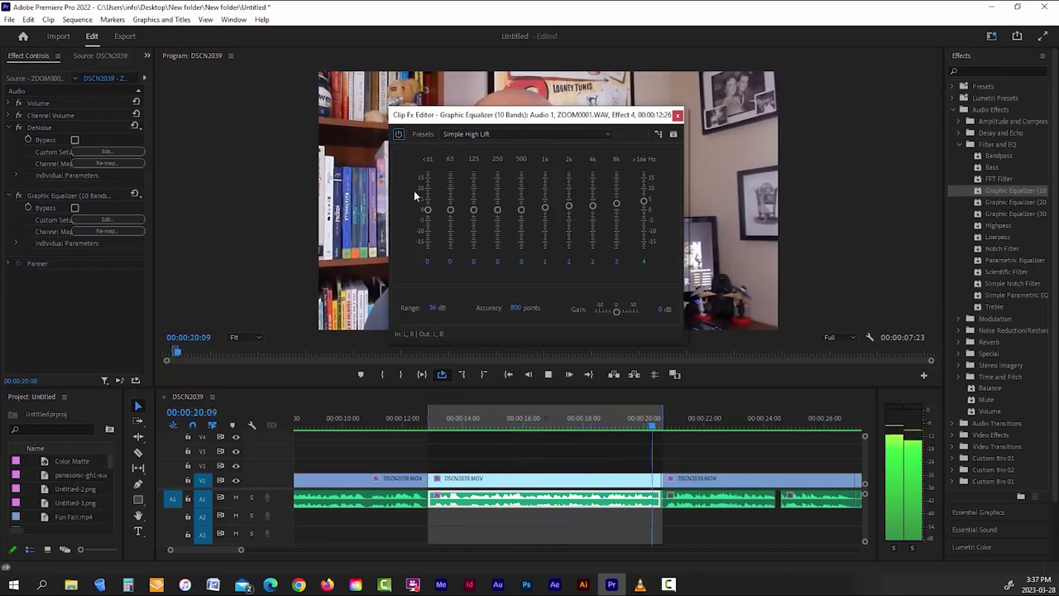
key(space)
click(639, 584)
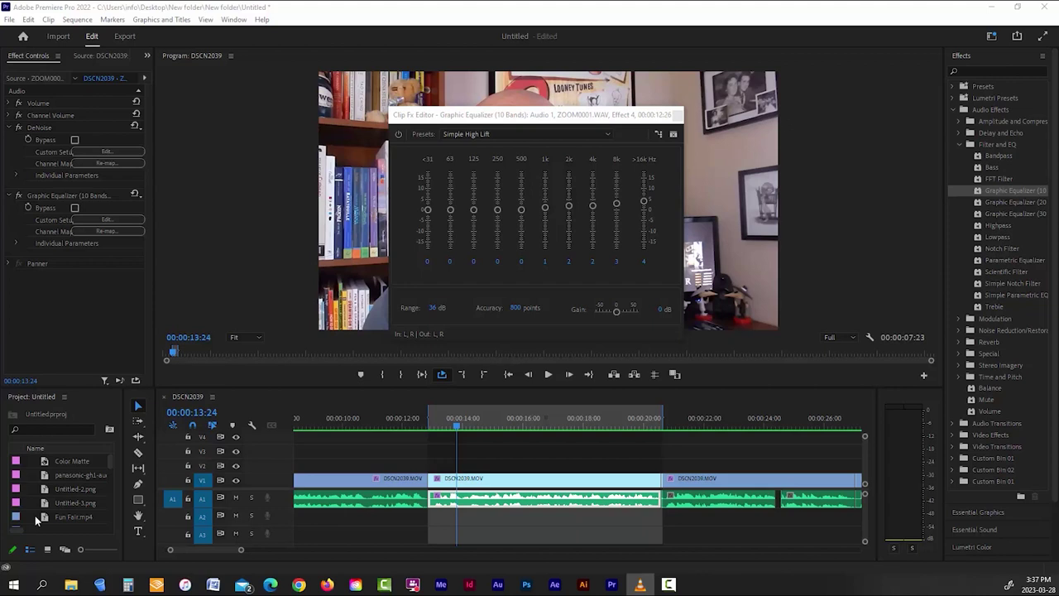
drag(460, 430, 428, 430)
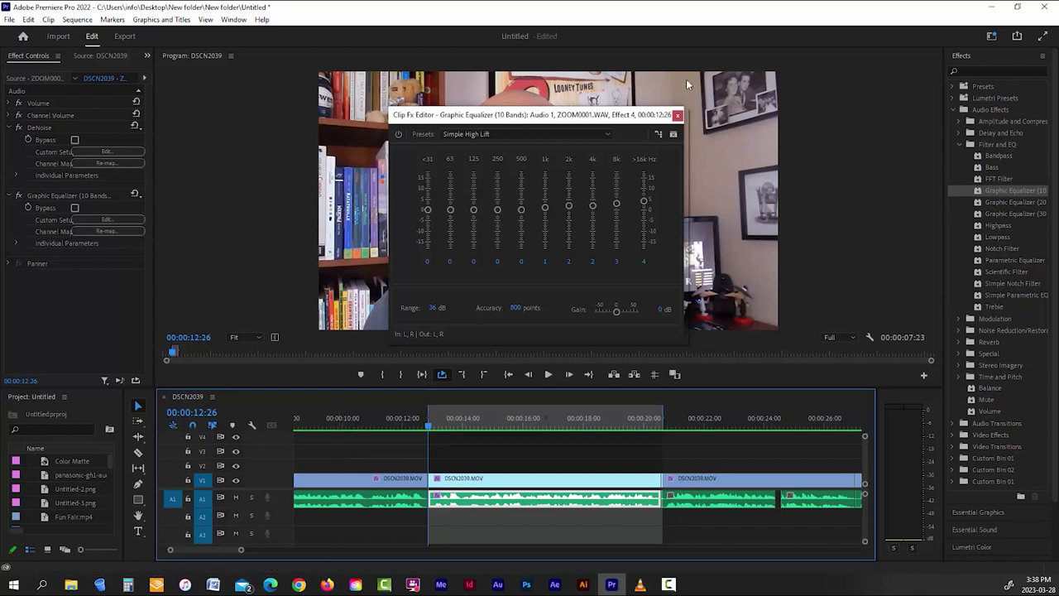
click(677, 115)
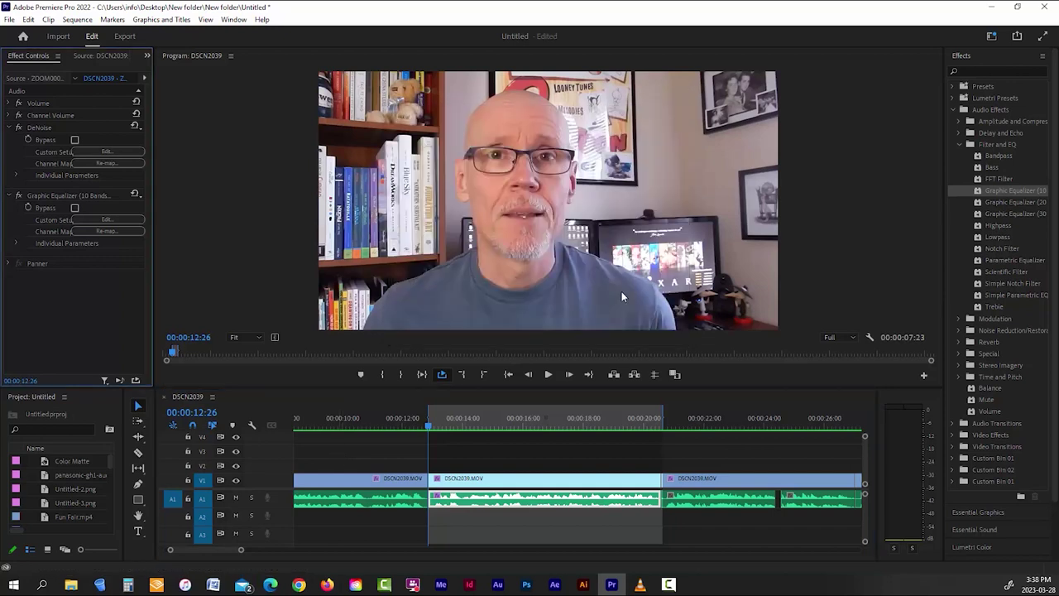
Add the Hard Limiter effect from Amplitude and Compression to the selected audio clip and play it back to check its levels.
click(958, 144)
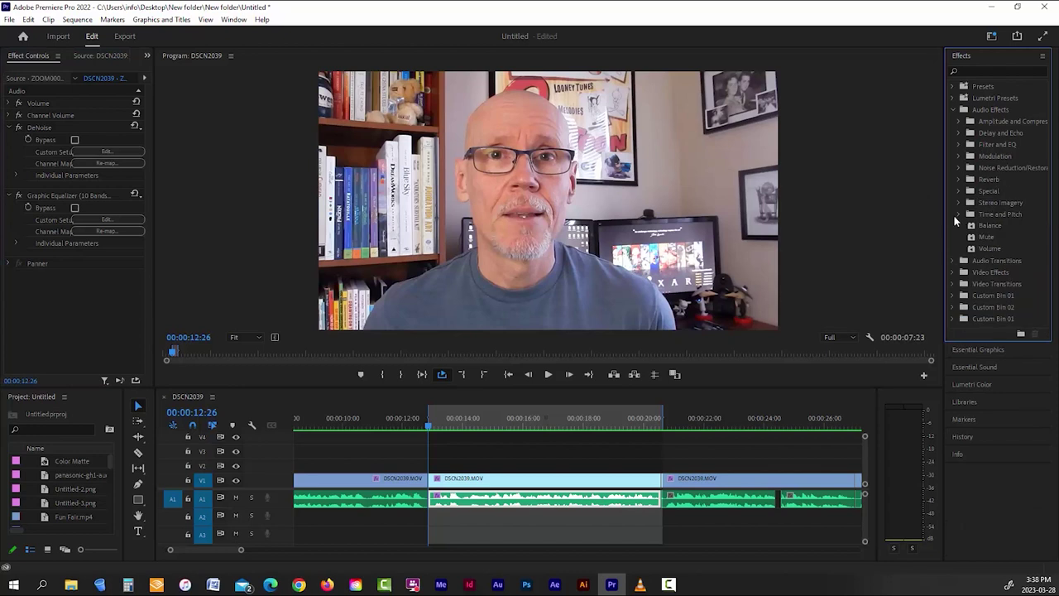
click(958, 121)
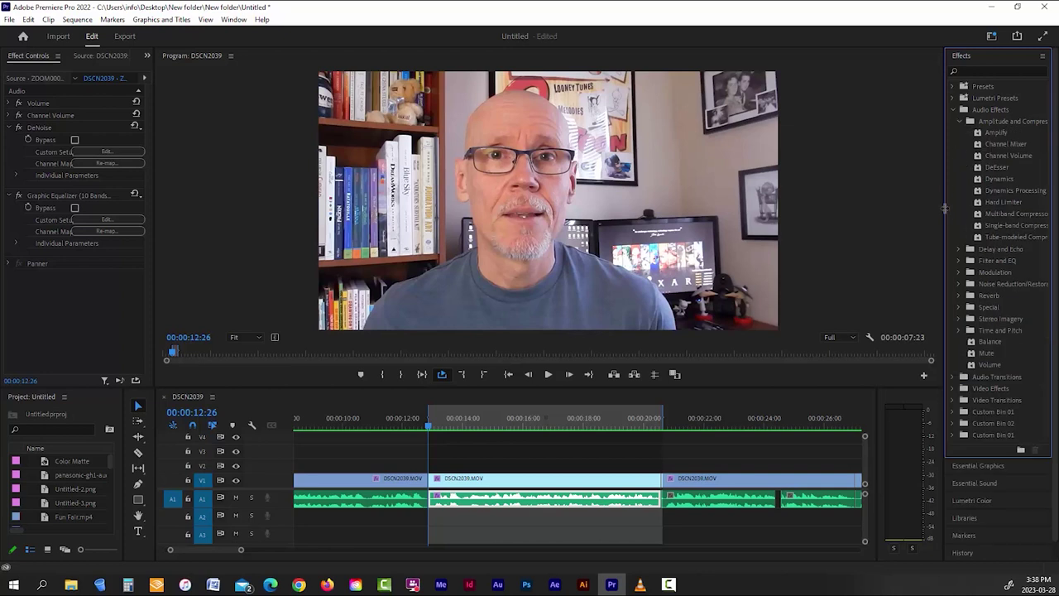
click(979, 203)
drag(980, 203, 105, 303)
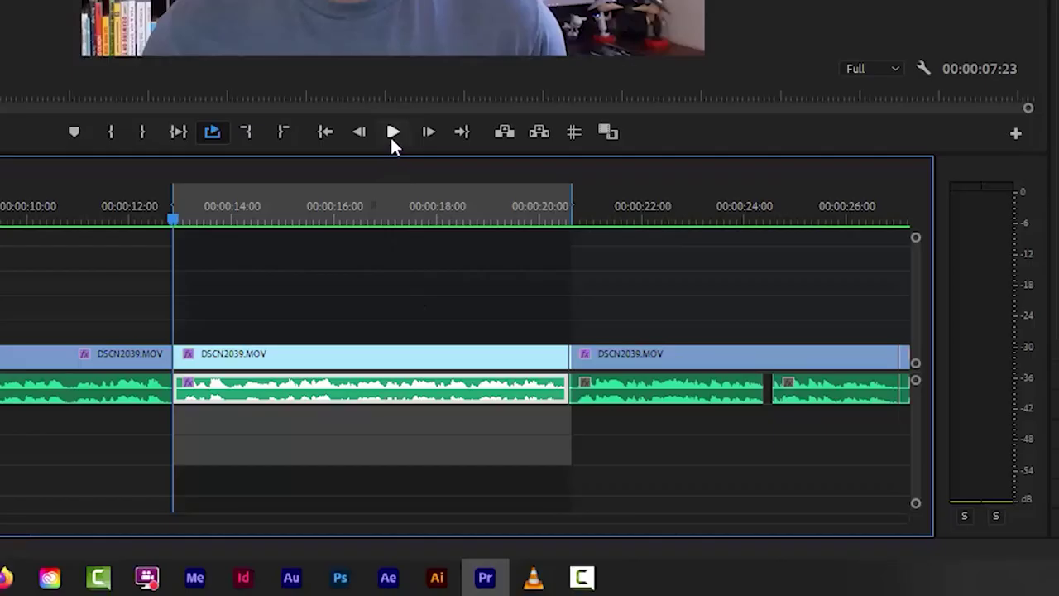
click(547, 374)
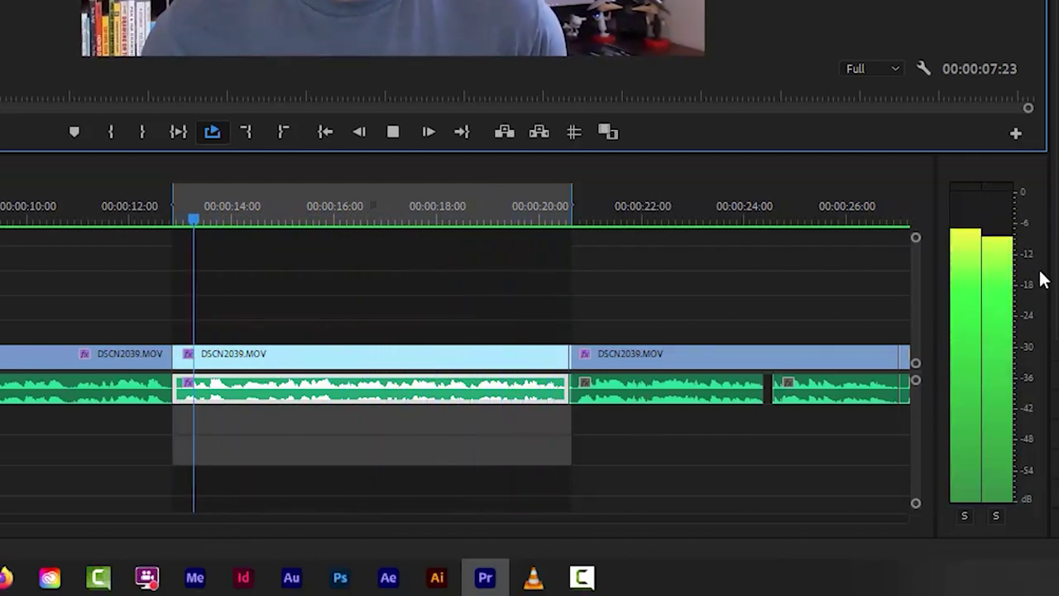
click(393, 134)
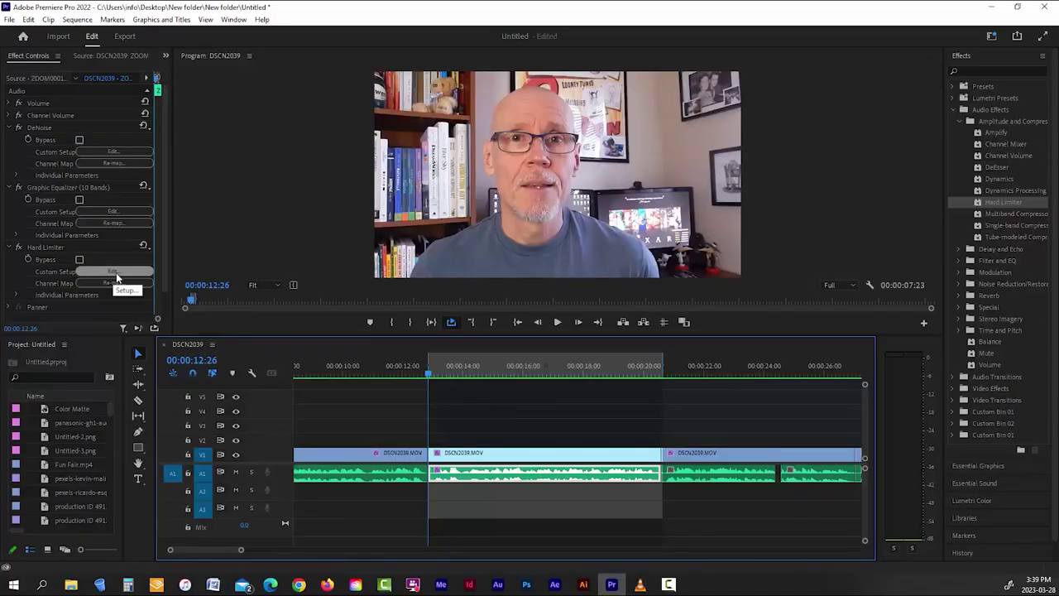
Set the Hard Limiter's Maximum Amplitude to -6 dB in its custom setup, adjust the Input Boost and close the effect editor.
click(115, 272)
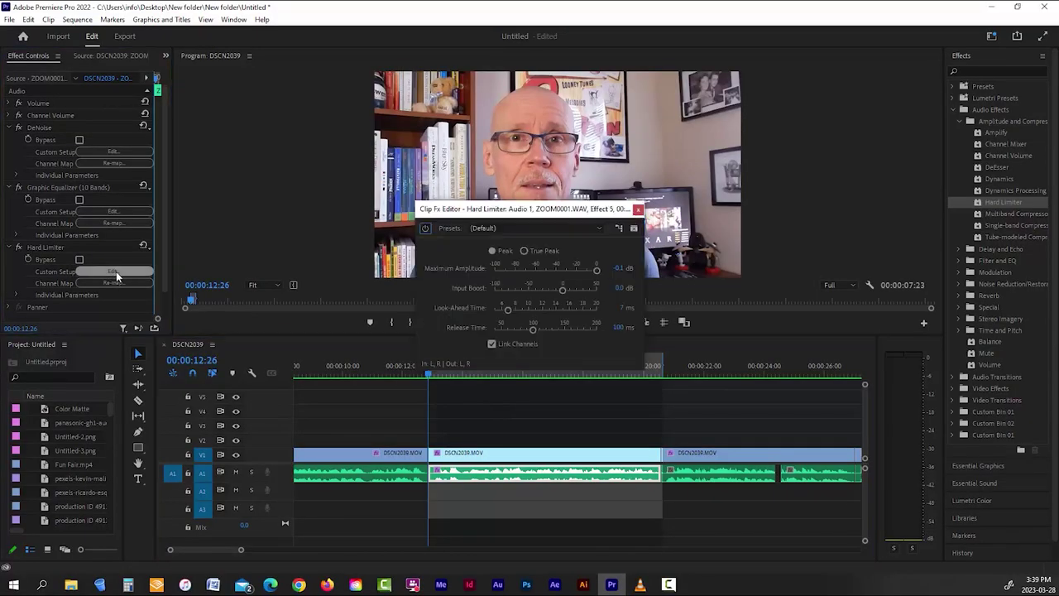
drag(486, 214, 495, 128)
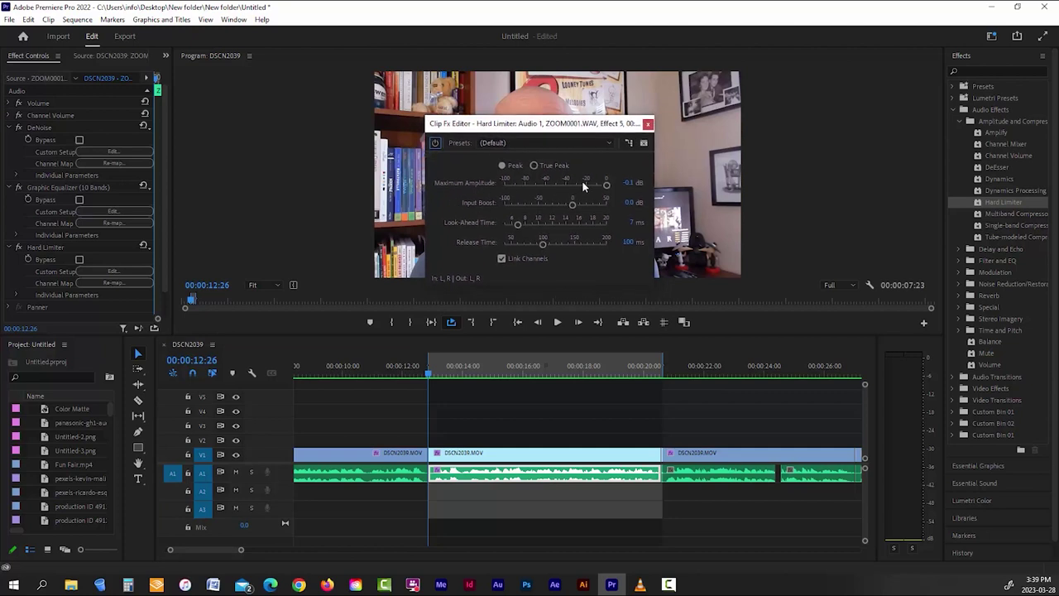
click(626, 184)
text(-6)
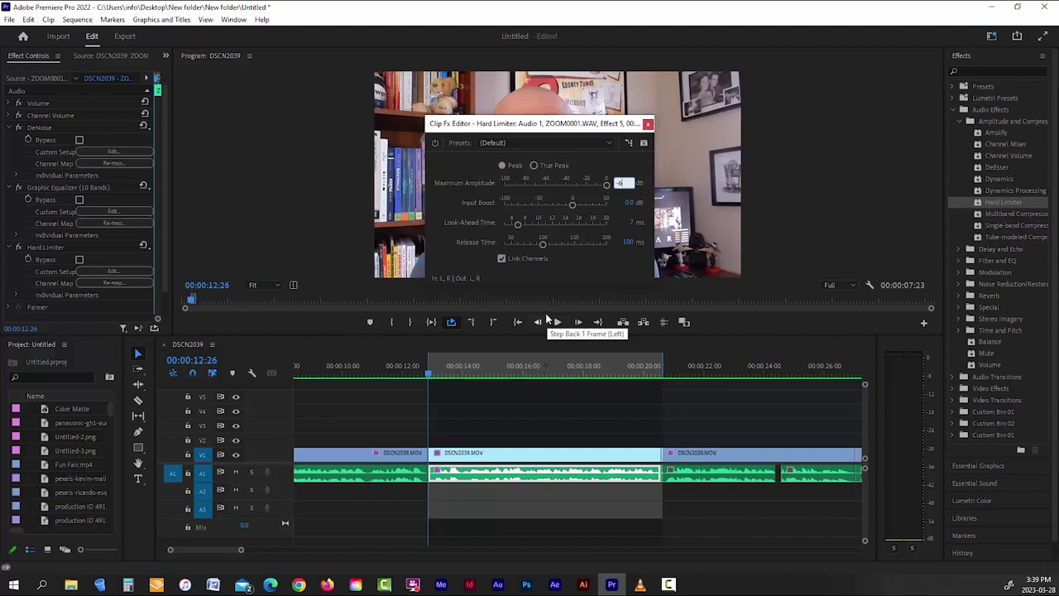
key(Return)
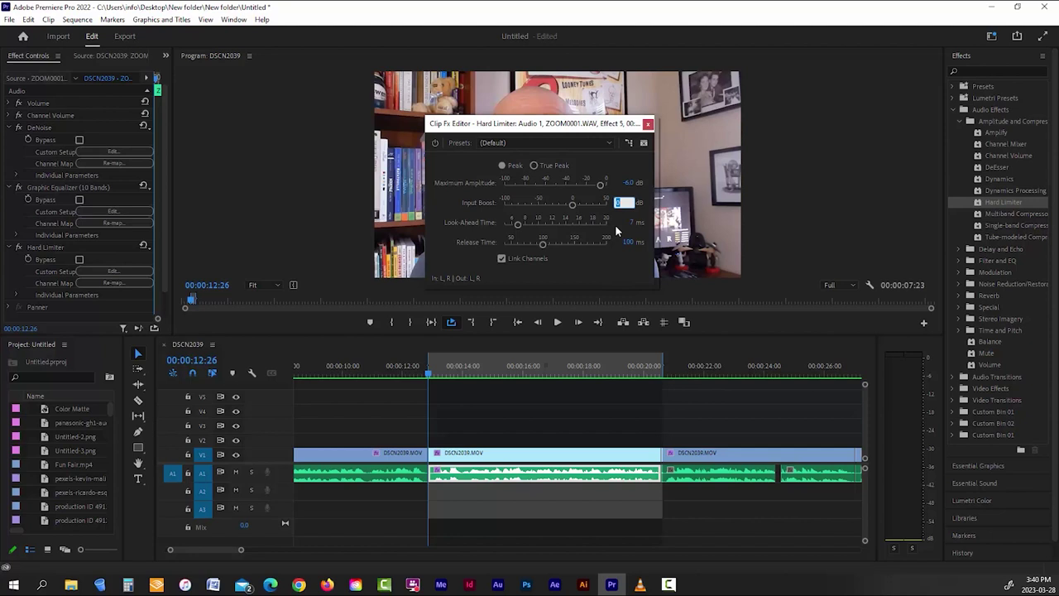
key(Return)
click(647, 124)
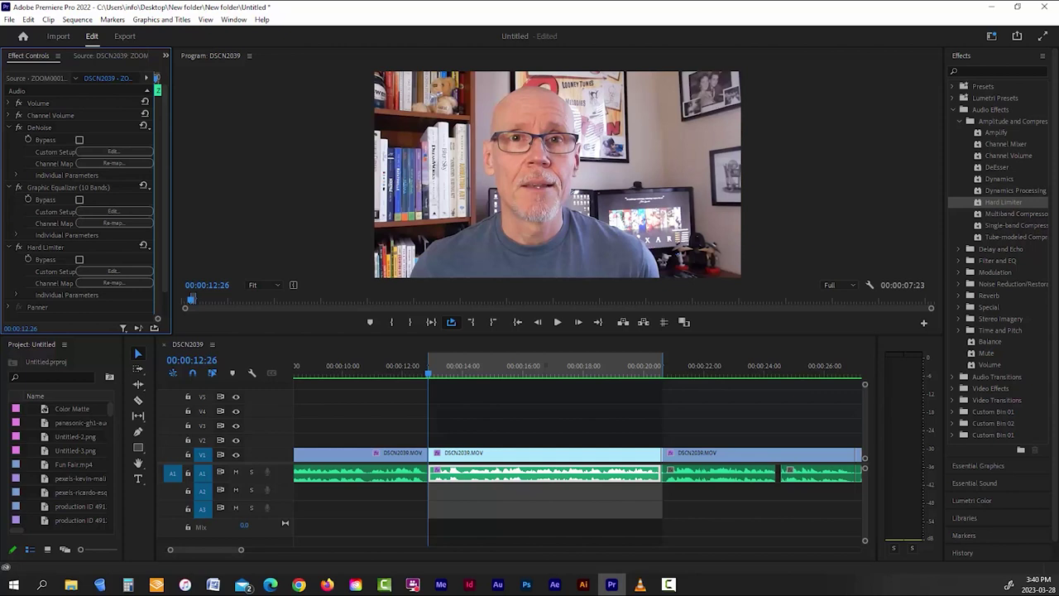
Preview the clip with the Hard Limiter applied and clear the sequence's in and out points.
key(alt+Tab)
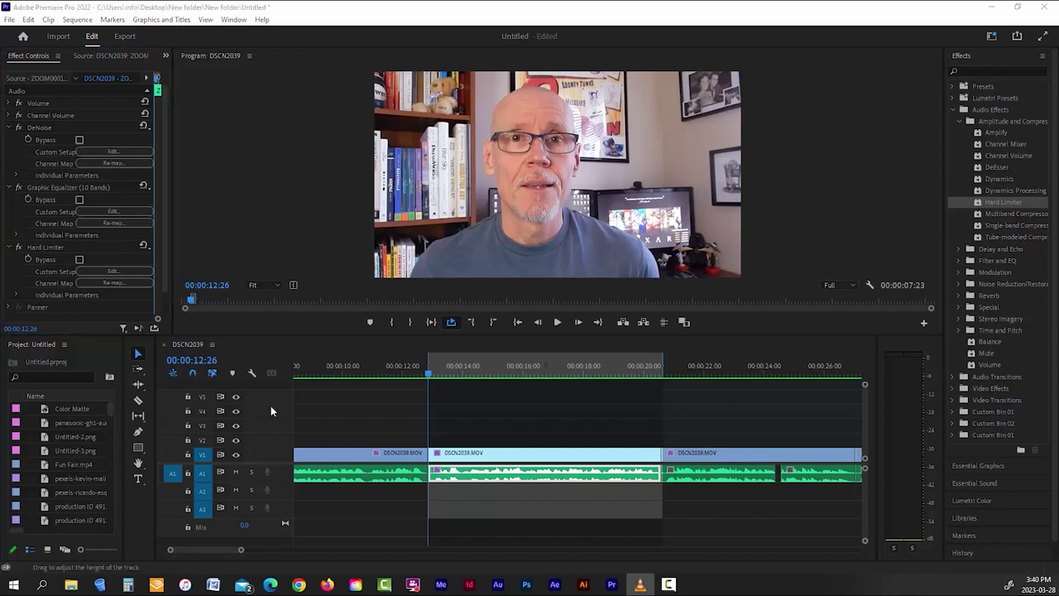
click(557, 322)
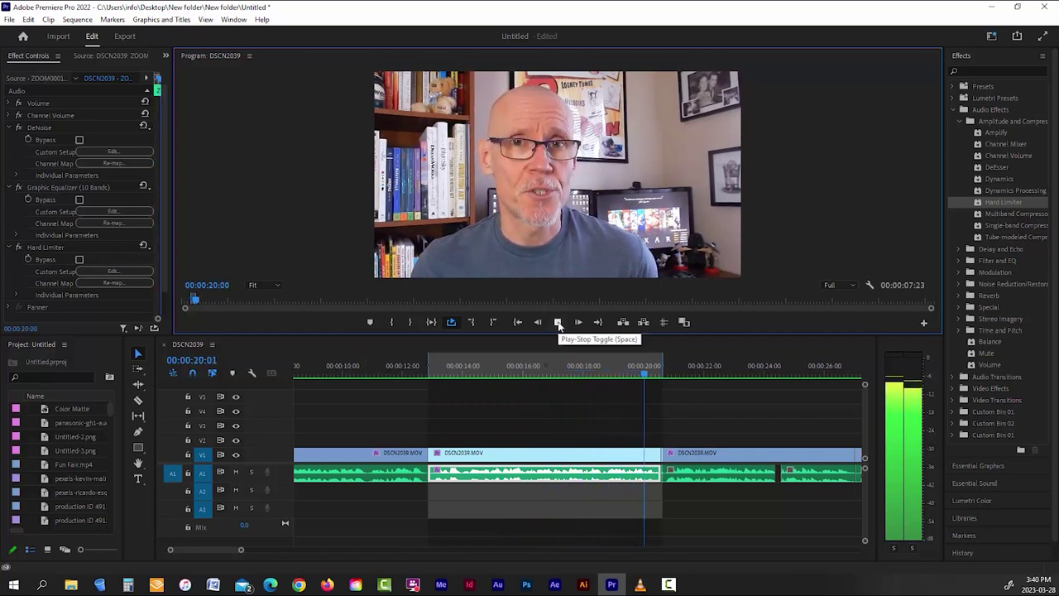
click(471, 322)
click(492, 322)
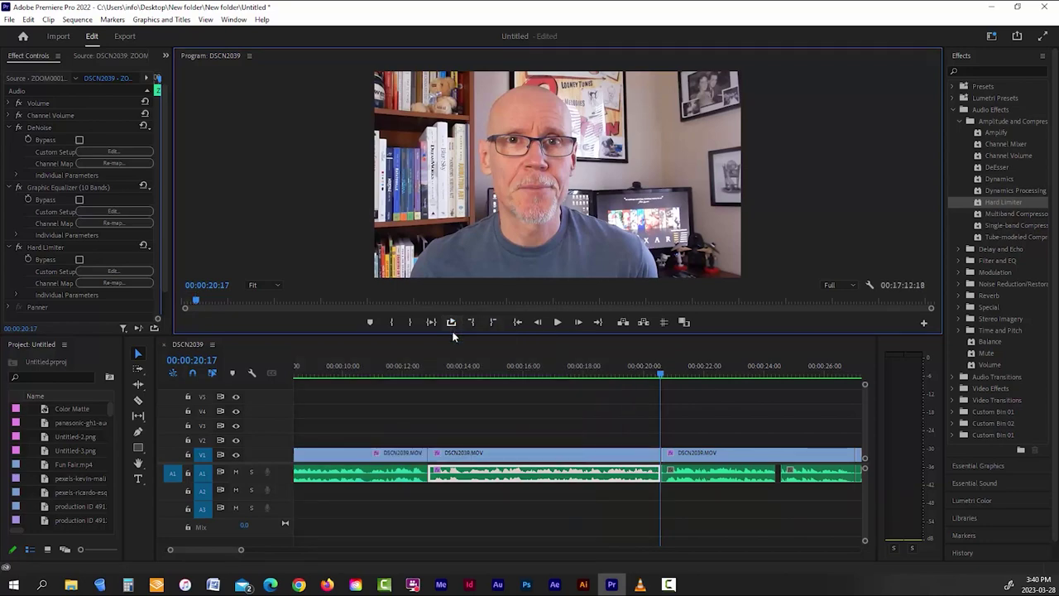
Copy the treated audio clip and paste its Hard Limiter, Graphic Equalizer and DeNoise attributes onto the following audio clips.
right_click(500, 476)
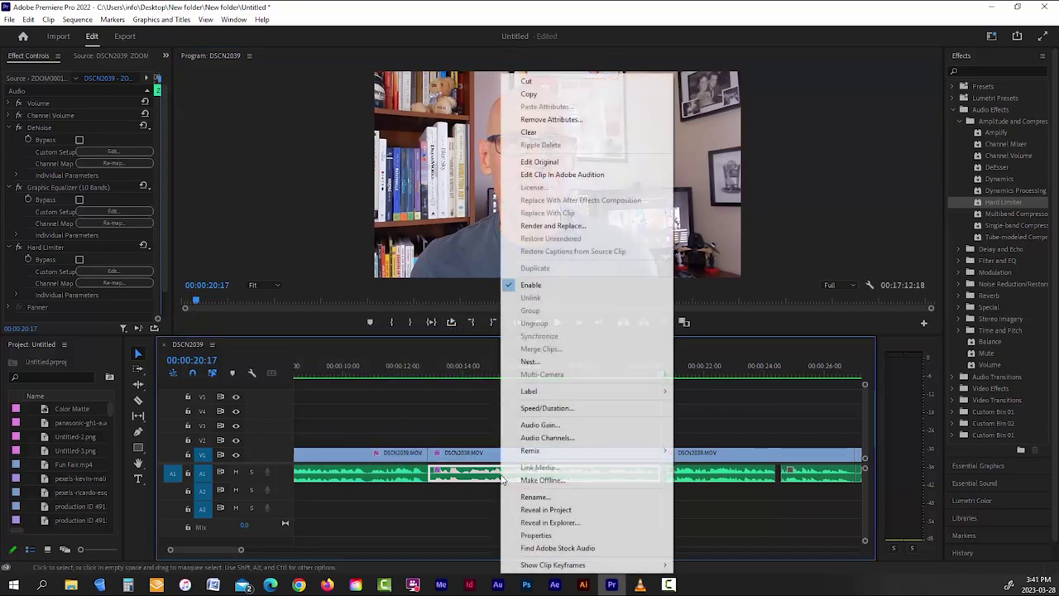
click(529, 93)
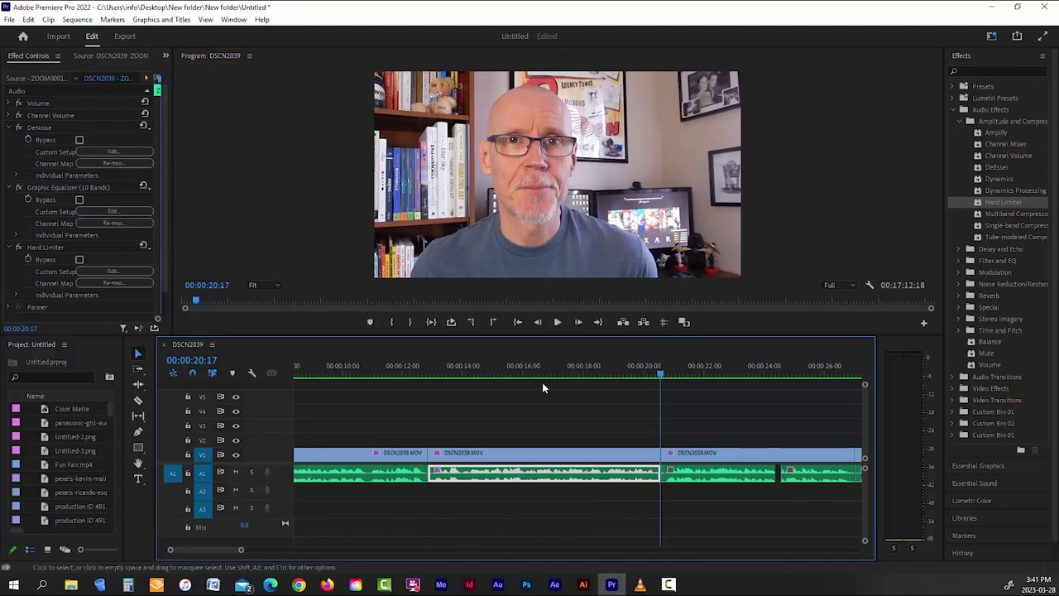
scroll(494, 496, down, 6)
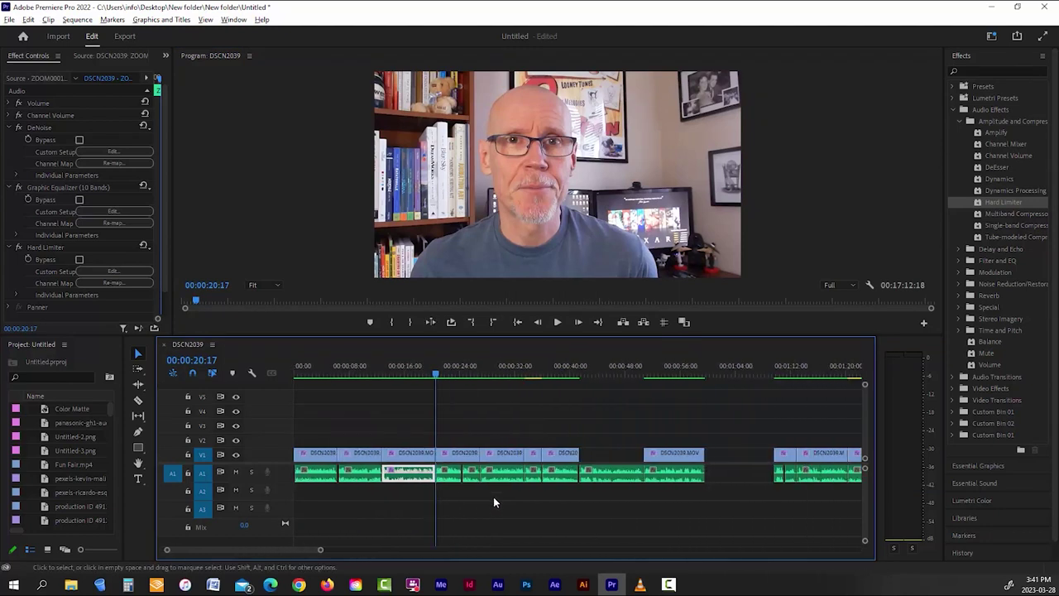
drag(451, 486, 537, 488)
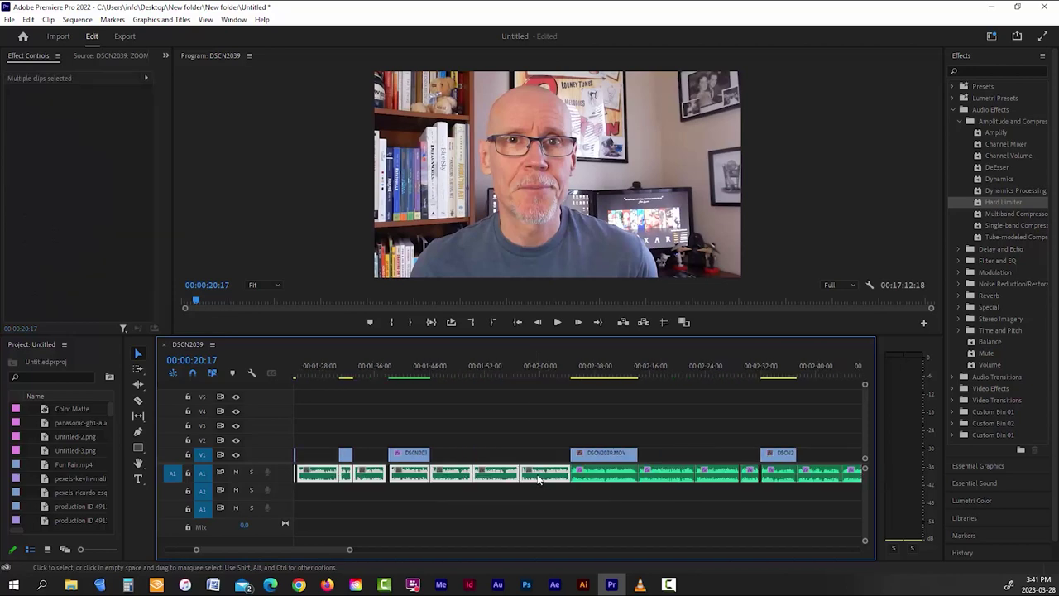
right_click(537, 480)
click(578, 124)
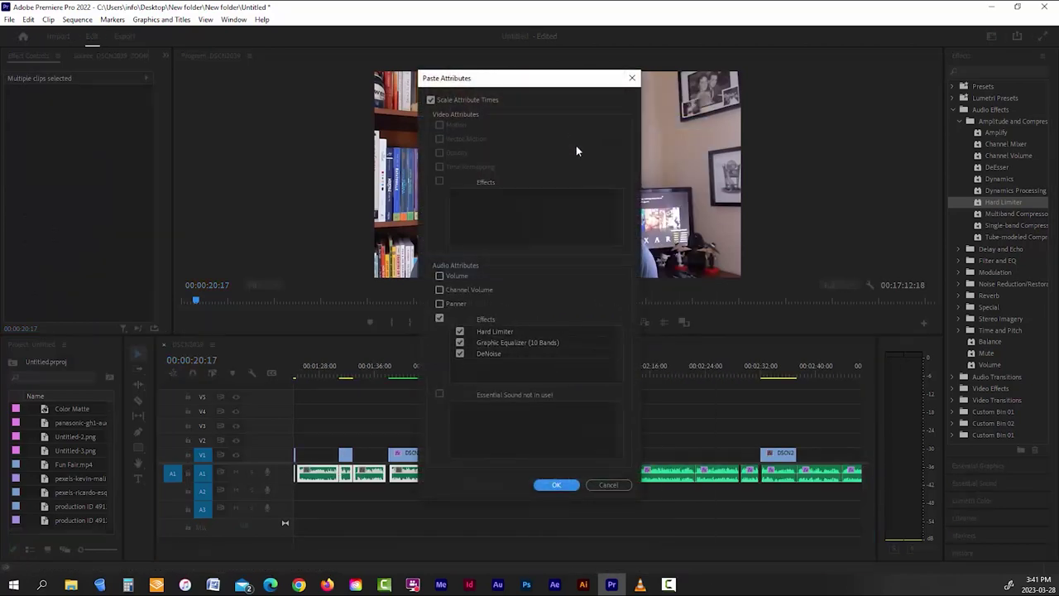
click(549, 484)
click(525, 499)
Set the Hard Limiter's Input Boost to 12 dB on the audio clip near 00:03:28:00 and deselect the clip.
scroll(654, 490, down, 5)
scroll(642, 488, down, 4)
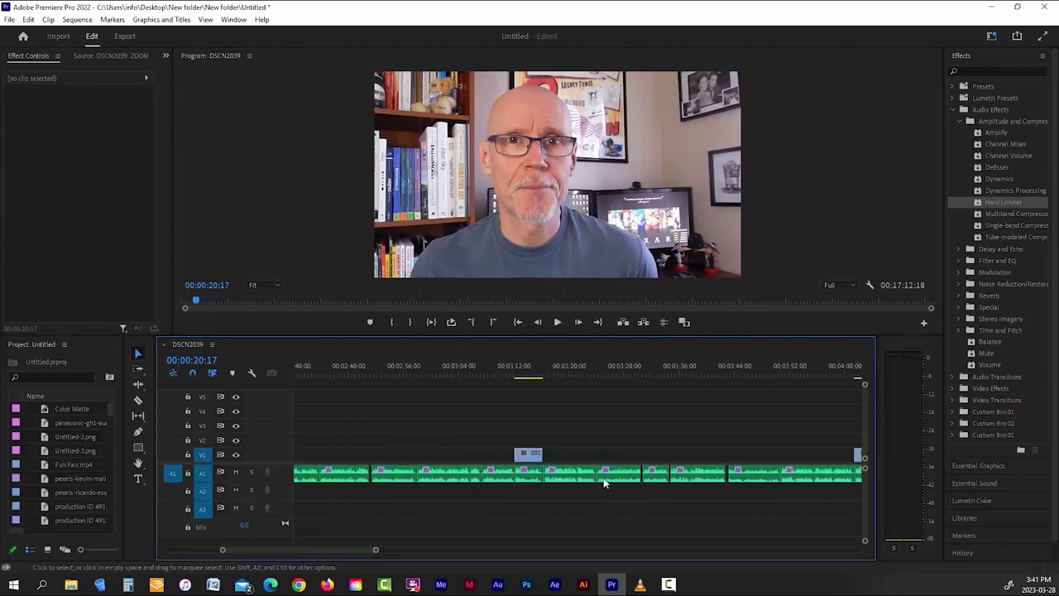
click(612, 477)
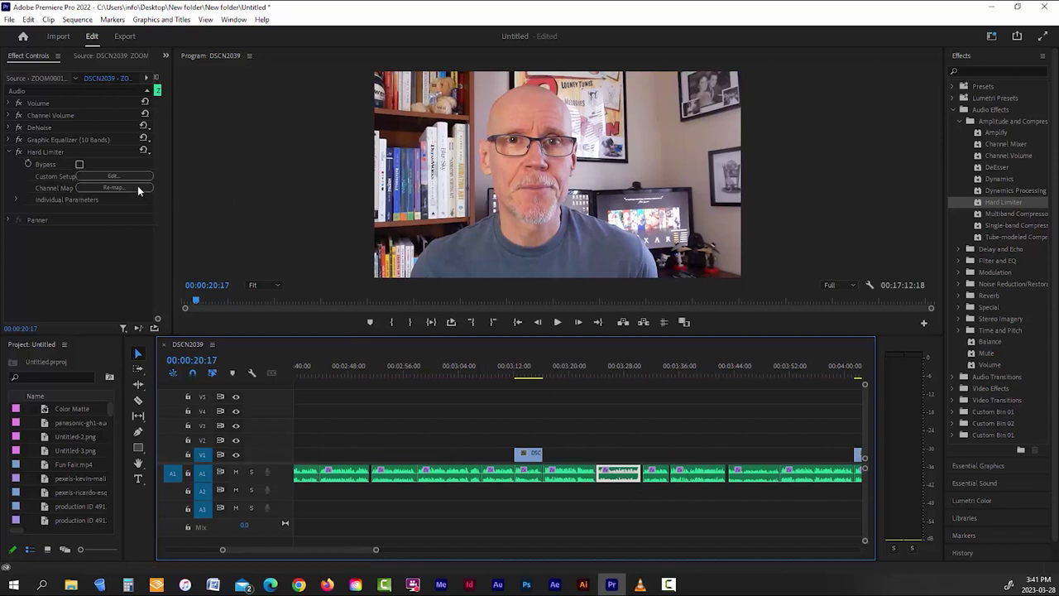
click(113, 175)
click(619, 288)
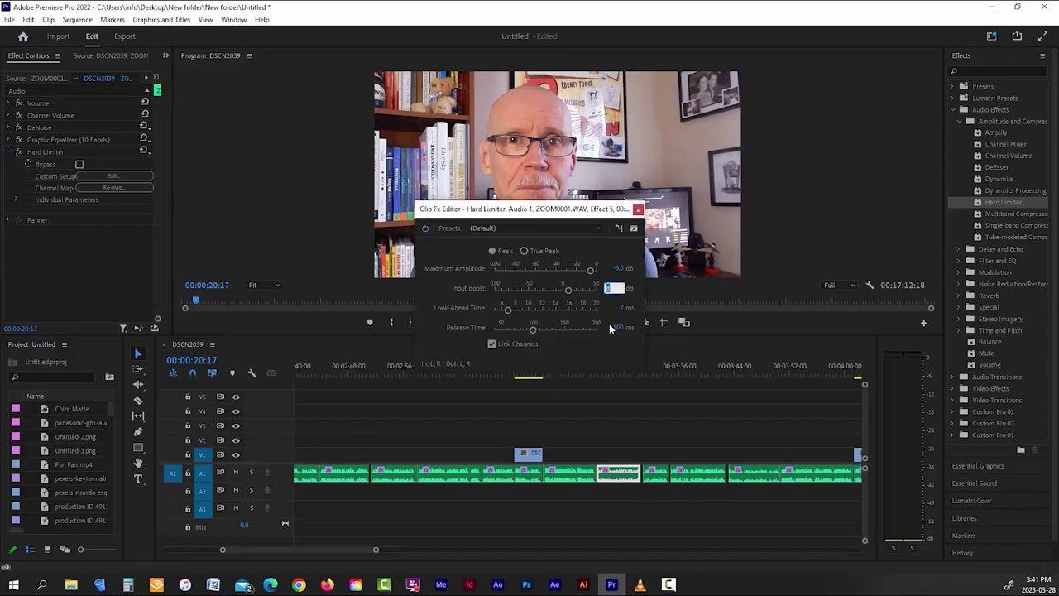
text(12)
key(Return)
click(638, 209)
click(577, 523)
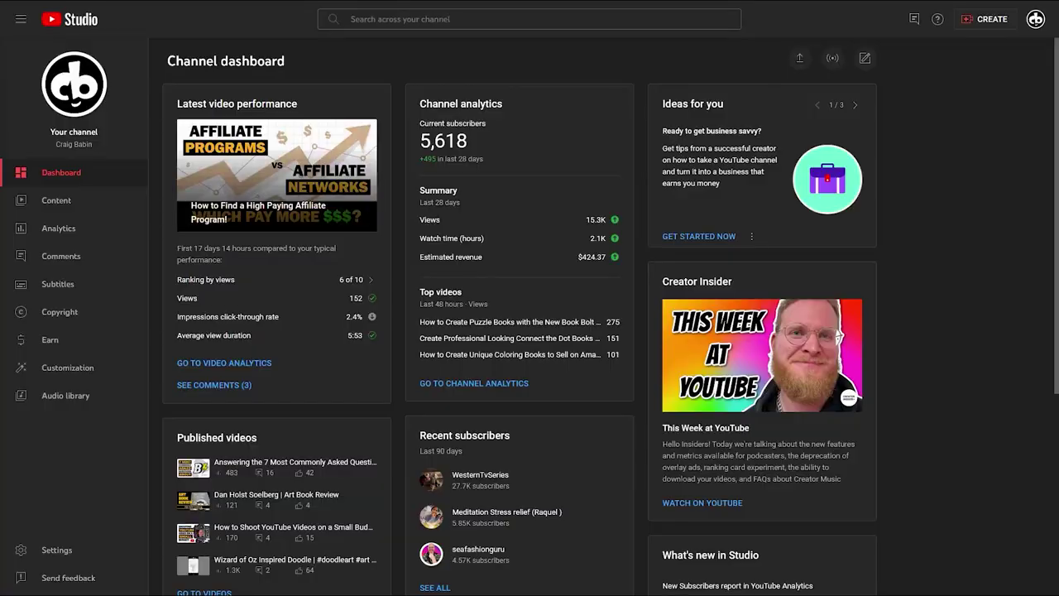
Switch to YouTube Studio and browse the music tracks in the channel's Audio library.
click(70, 397)
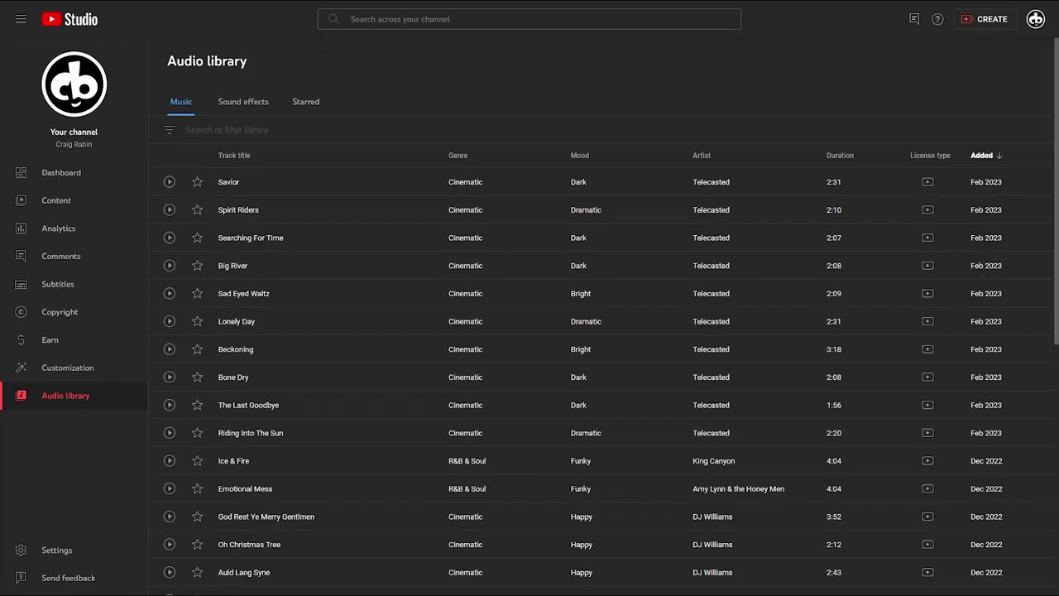
middle_click(1021, 91)
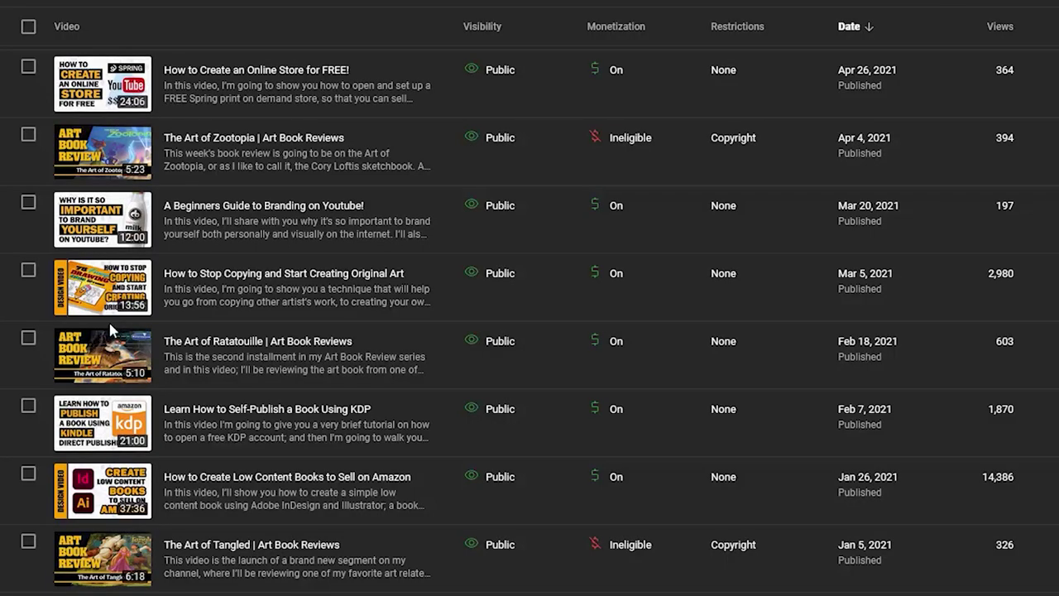
Examine the monetization and copyright restriction status of the art book review videos in the channel's video list.
mouse_move(612, 138)
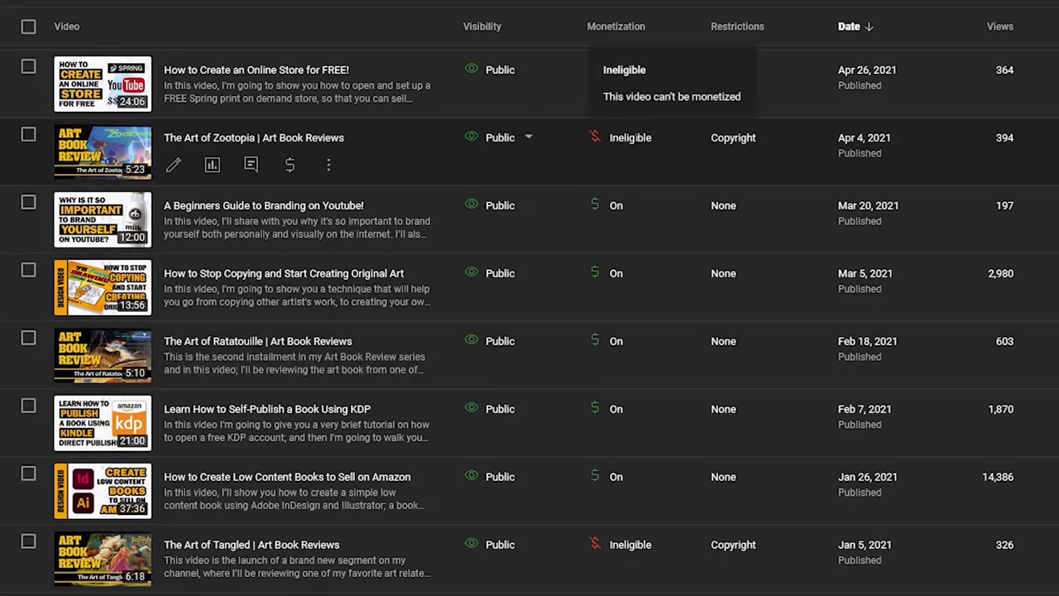
mouse_move(635, 560)
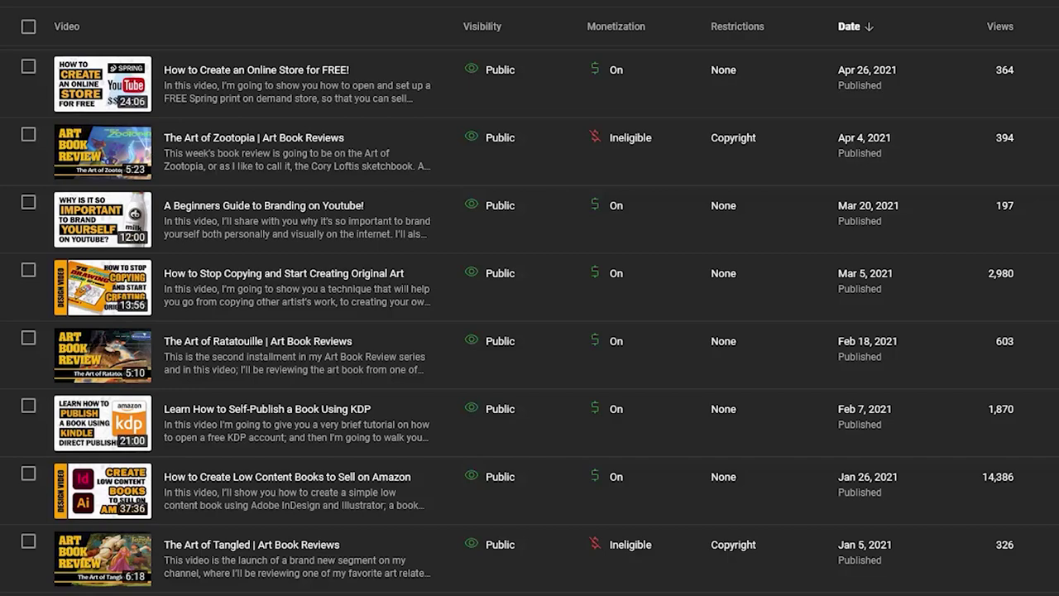
scroll(530, 314, up, 5)
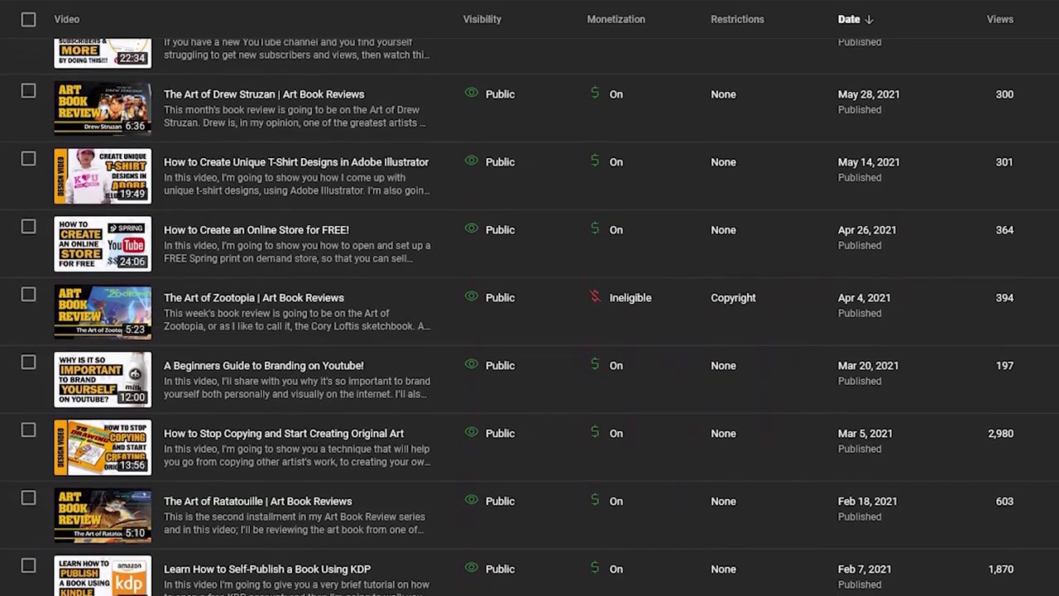
scroll(530, 315, up, 3)
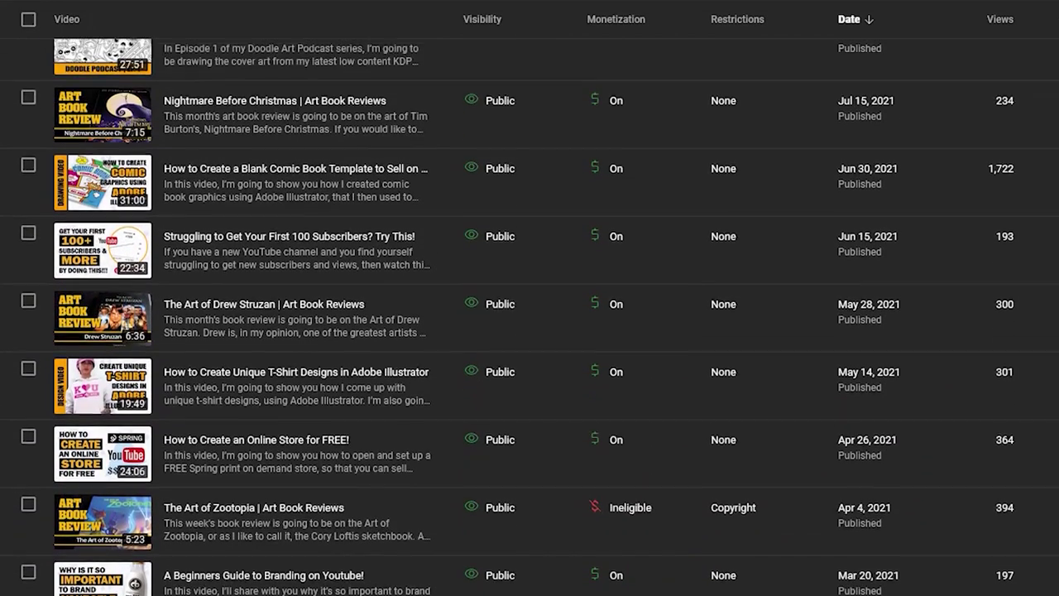
scroll(529, 314, up, 3)
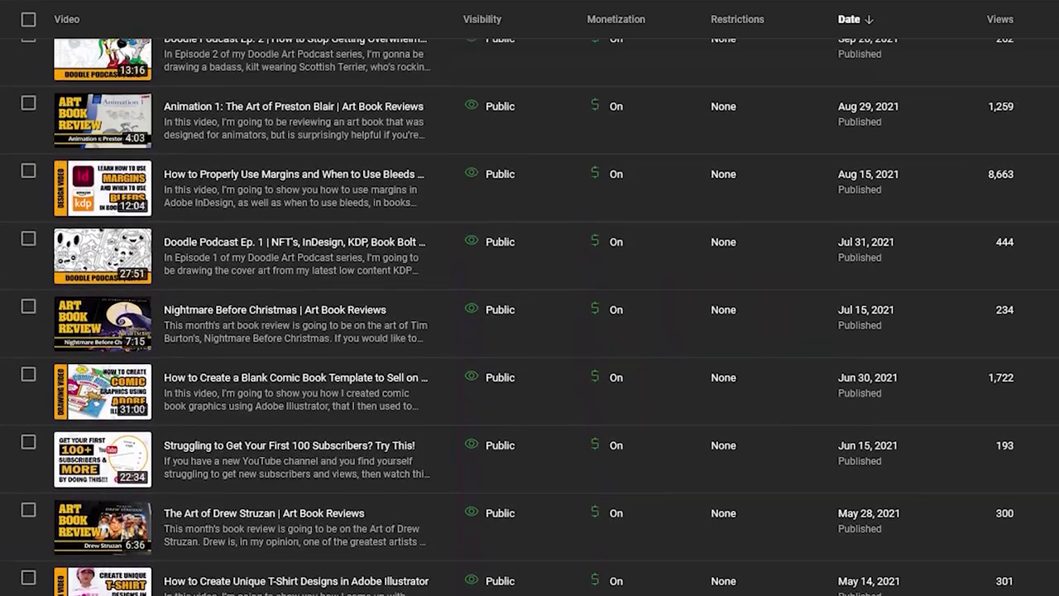
scroll(529, 315, up, 5)
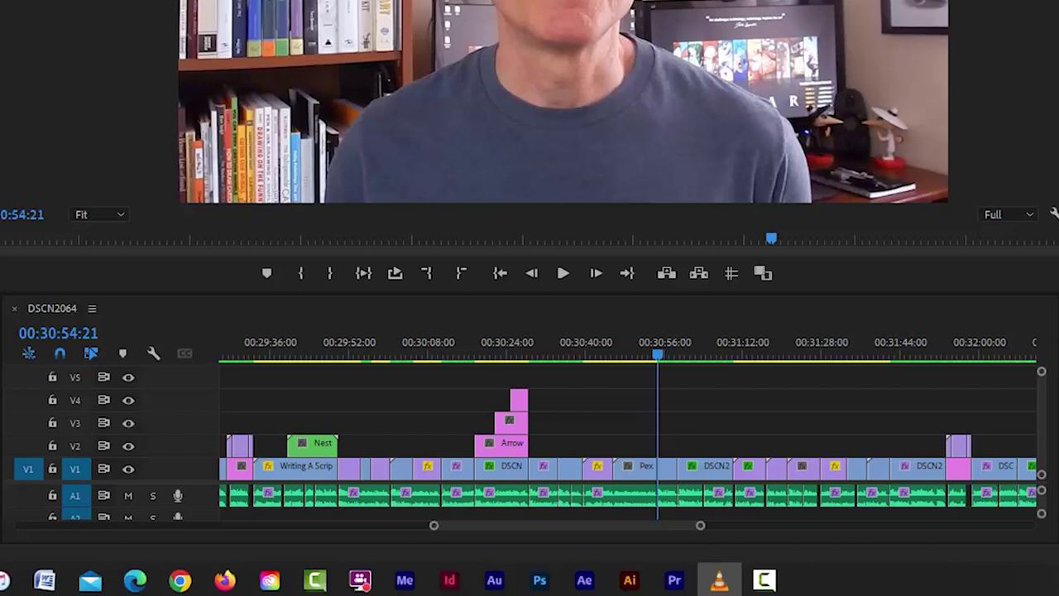
In Premiere Pro, mark an In point at 00:29:31:20 and an Out point at 00:31:47:29 in the DSCN2064 sequence.
drag(659, 354, 248, 324)
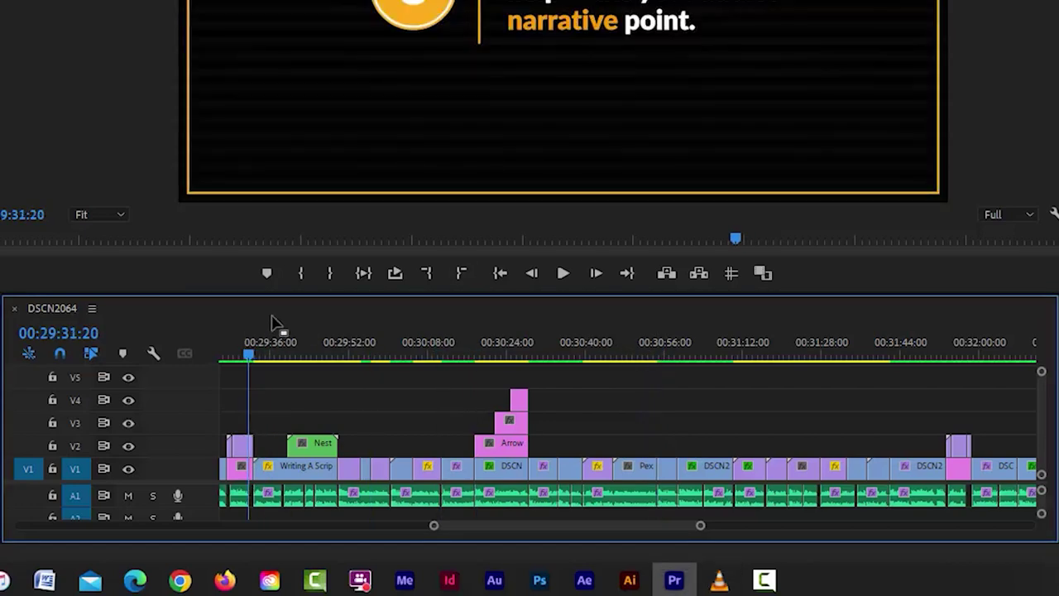
click(301, 273)
drag(247, 354, 917, 402)
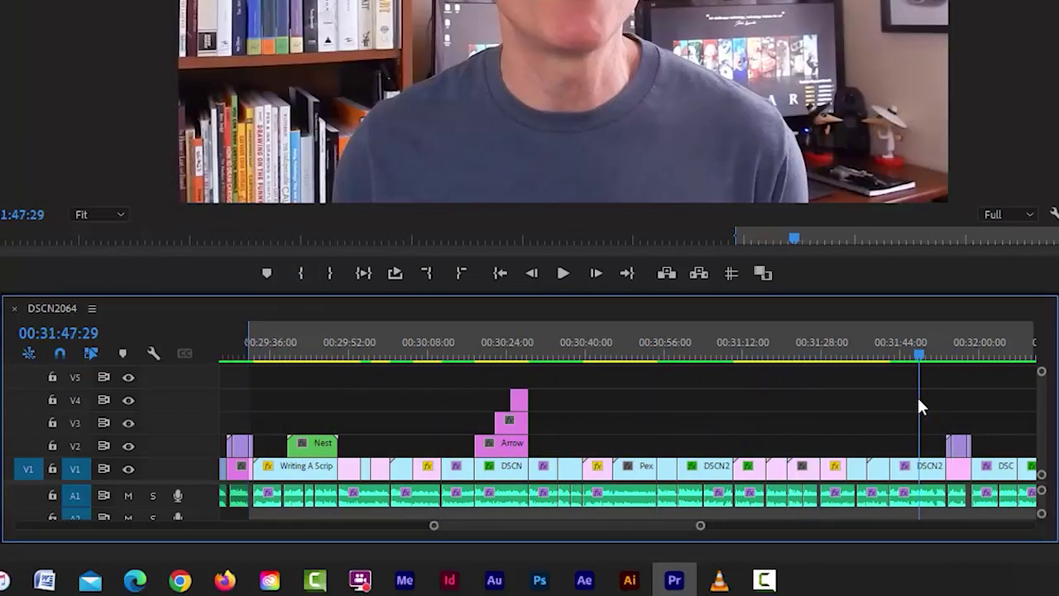
click(328, 273)
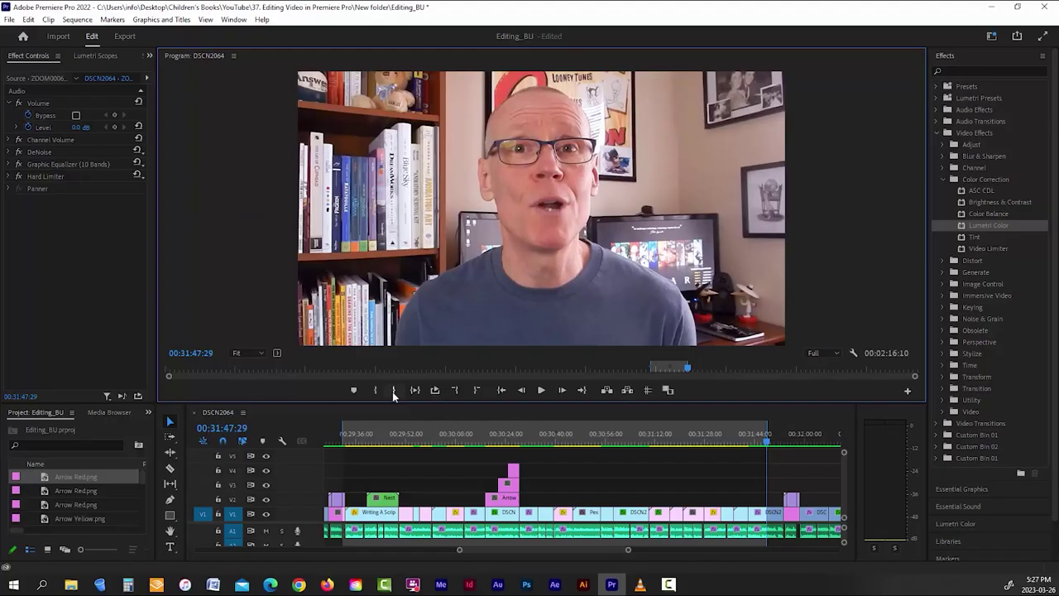
Render the marked In to Out range of the sequence and stop its playback at about 00:29:38:12.
click(77, 19)
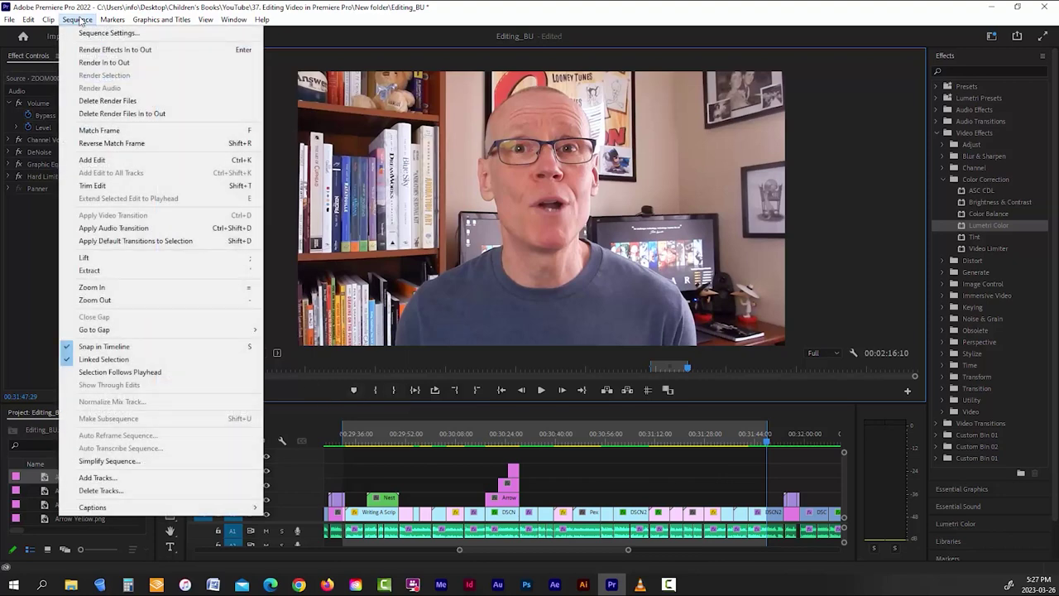
click(186, 64)
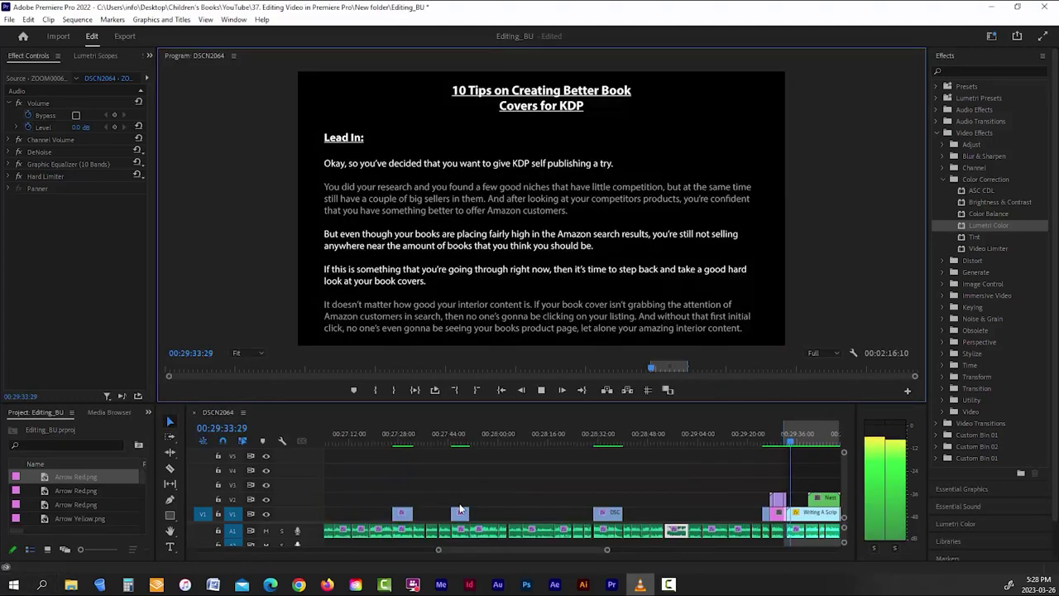
scroll(576, 462, down, 6)
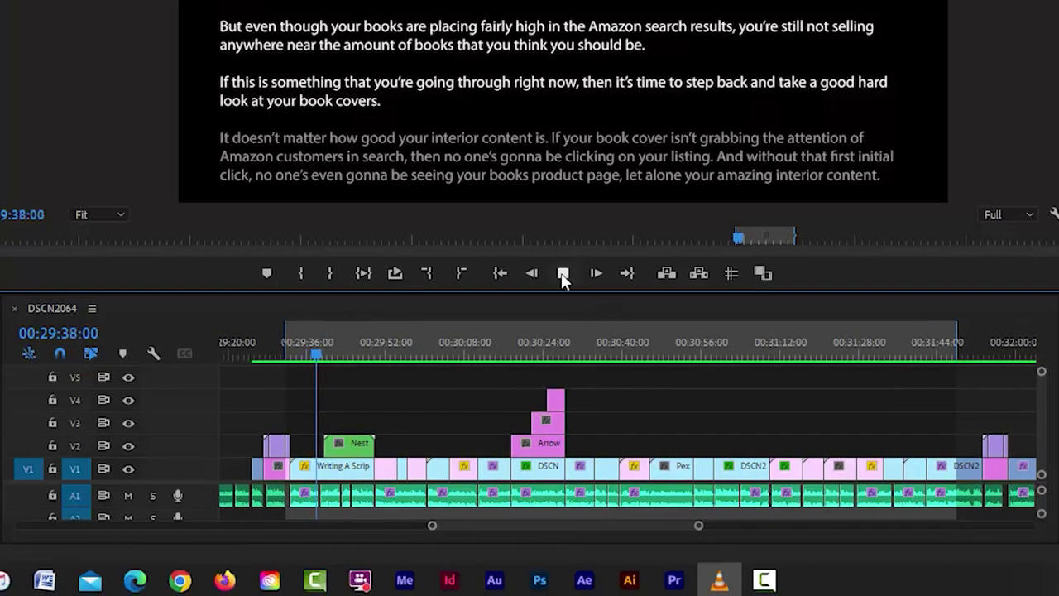
click(539, 390)
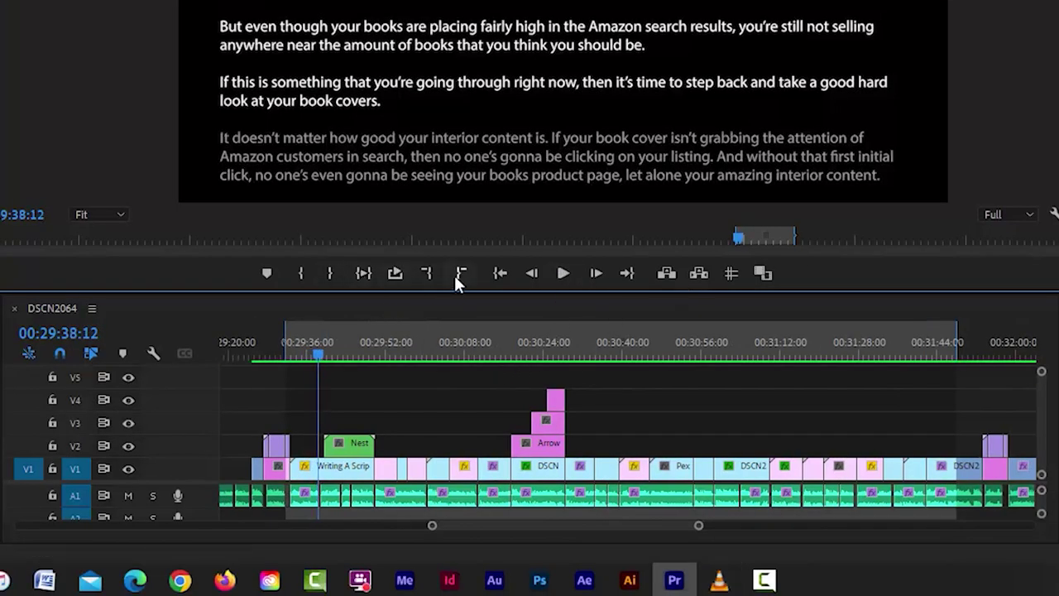
Clear the sequence's In and Out points and play back the rendered section.
click(428, 265)
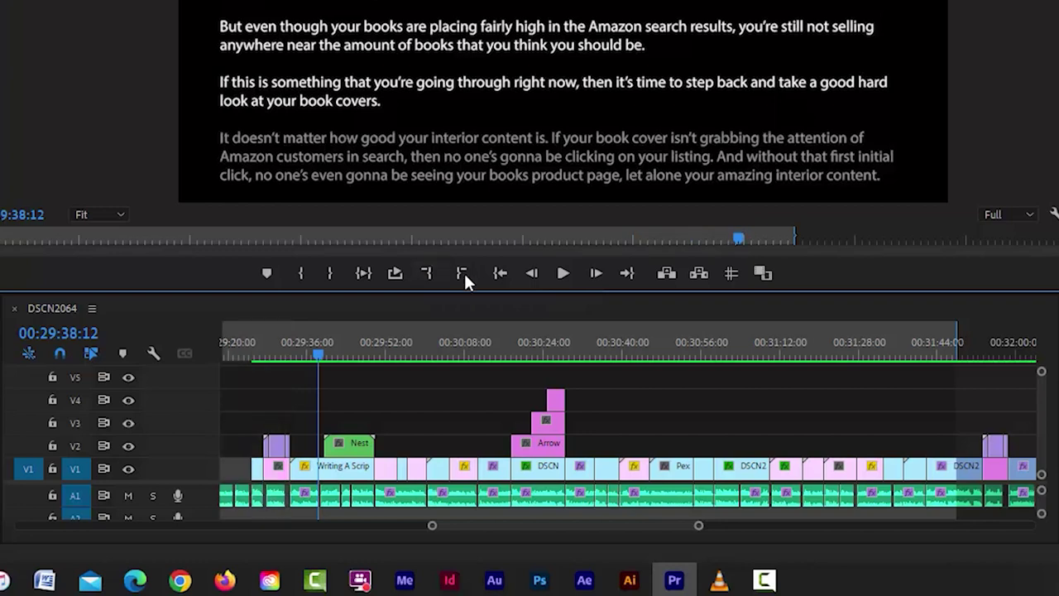
click(462, 272)
click(463, 309)
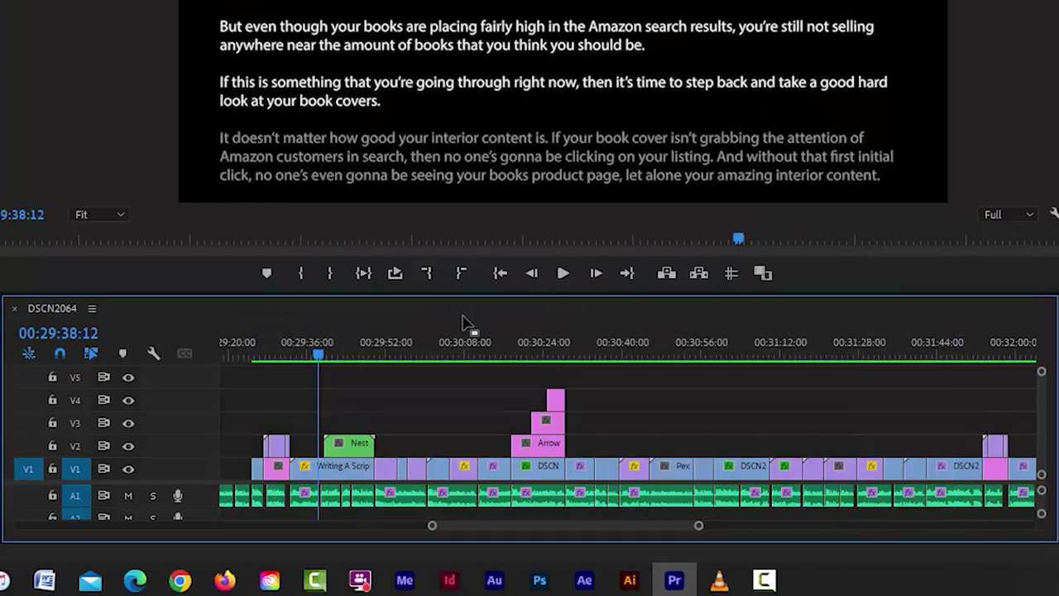
scroll(460, 380, down, 1)
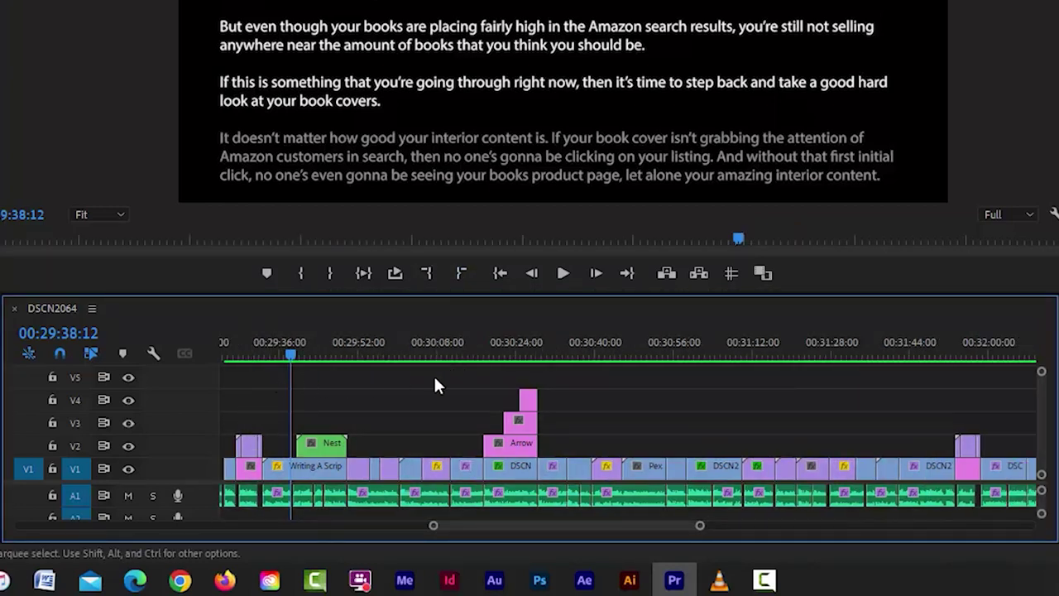
click(563, 273)
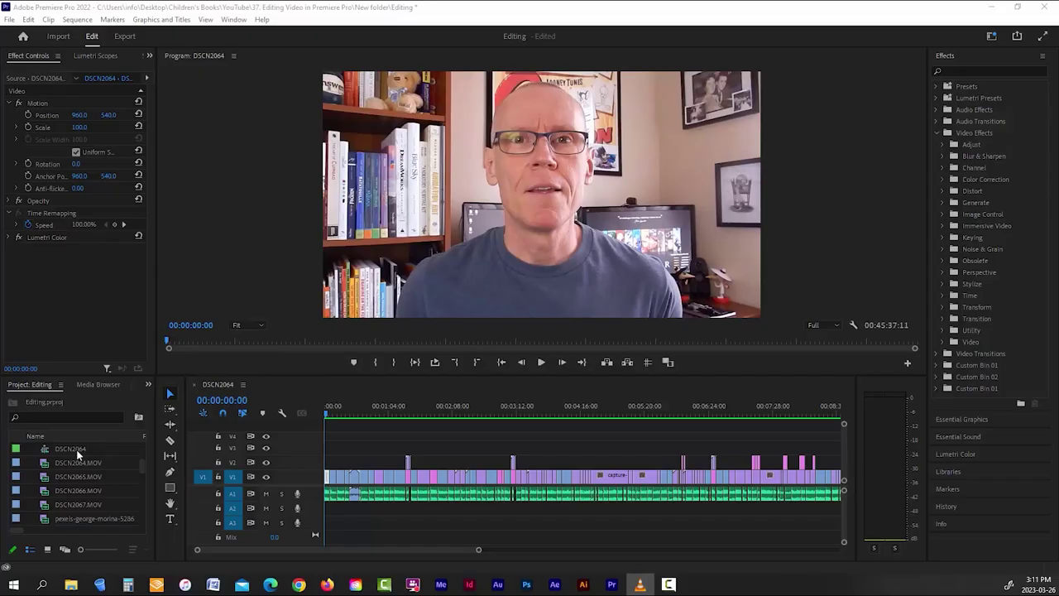
Select the DSCN2064 sequence in the project and open its media export settings.
click(76, 449)
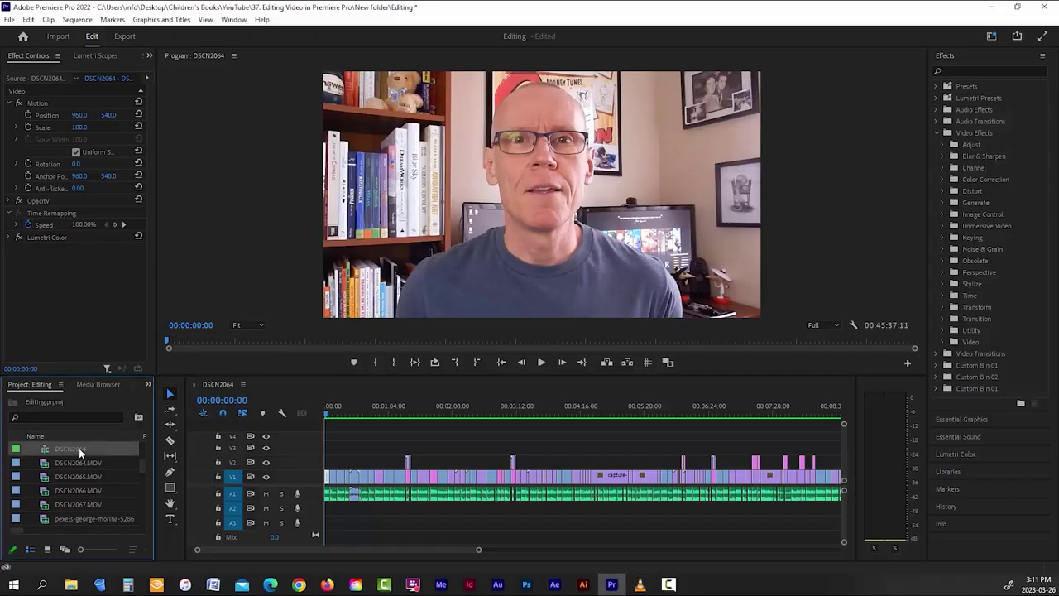
click(9, 20)
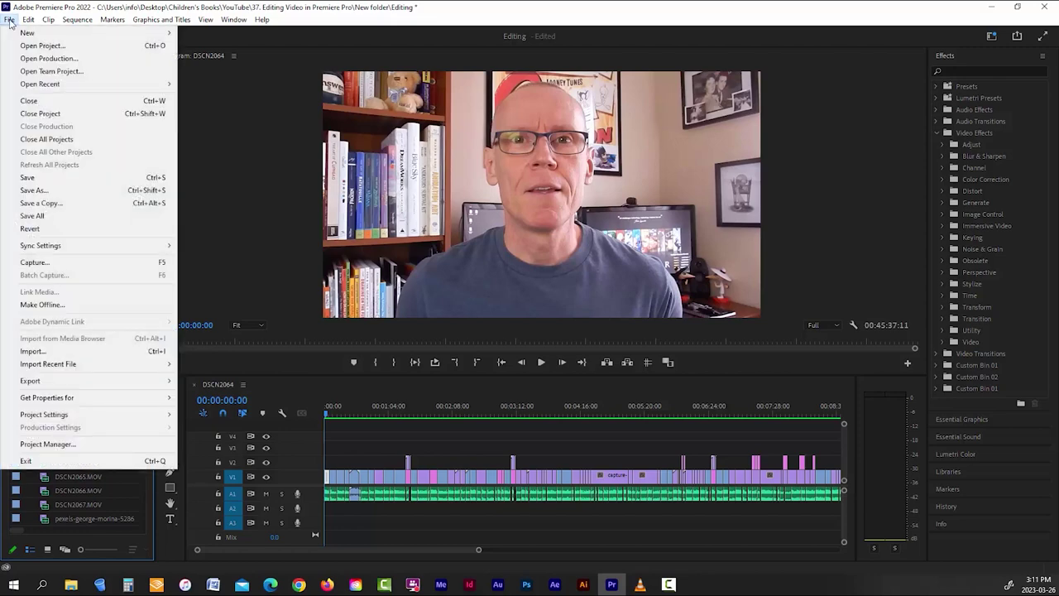
mouse_move(75, 382)
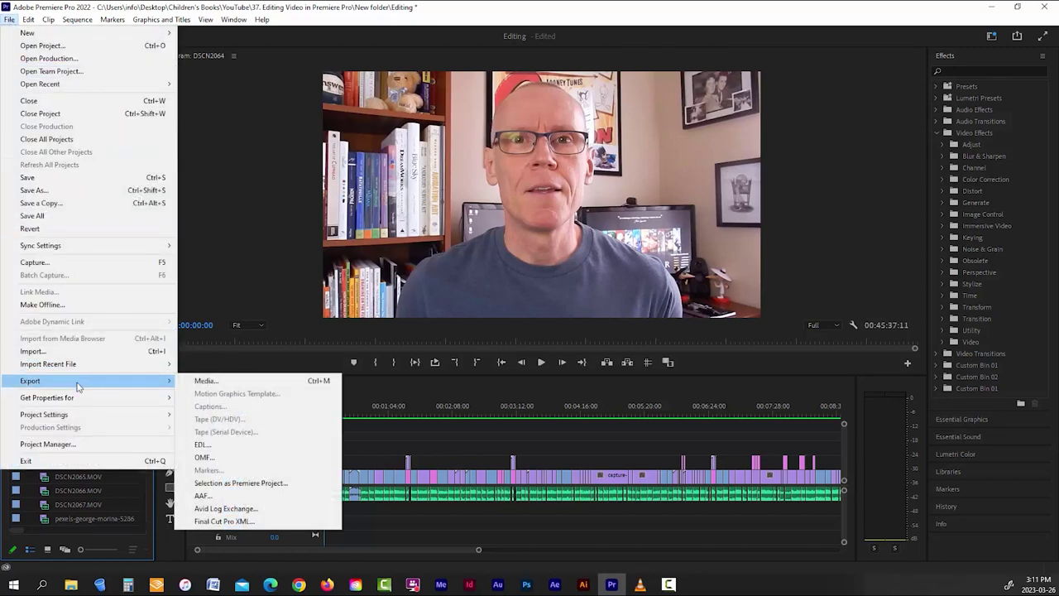
click(206, 381)
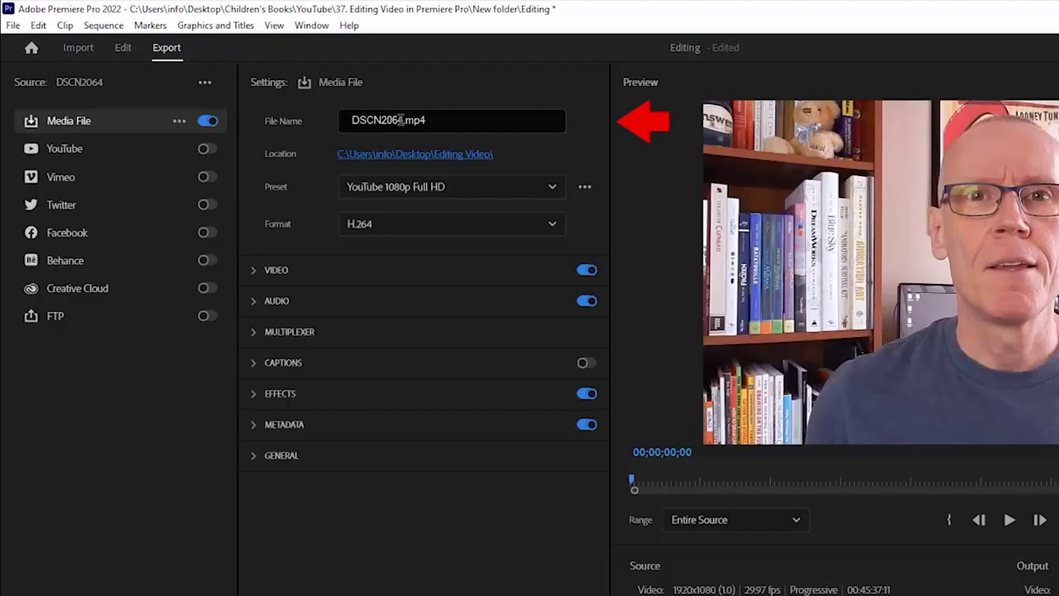
Rename the export file as Editing Video.
click(302, 91)
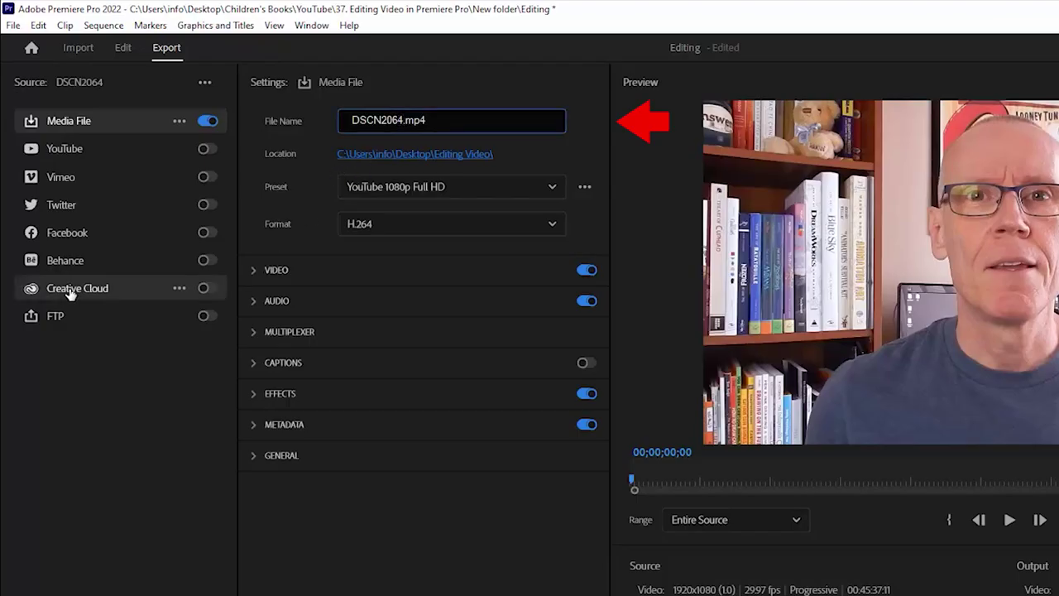
key(BackSpace)
key(BackSpace)
key(BackSpace)
key(BackSpace)
key(BackSpace)
key(BackSpace)
key(BackSpace)
text(Editing Video)
click(507, 140)
Set the export location to the Editing Video folder on the Desktop.
click(476, 155)
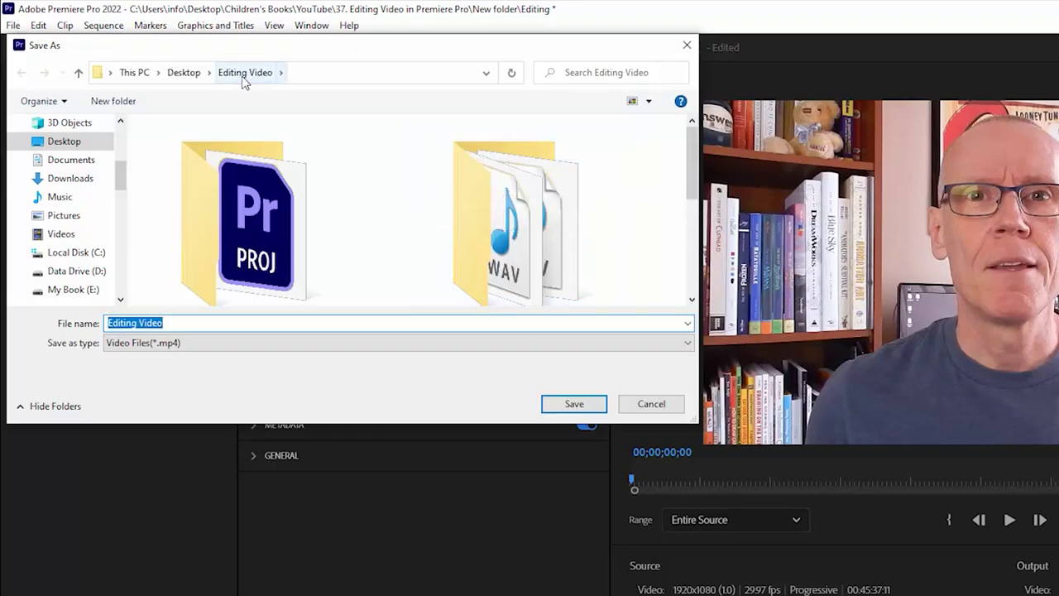
scroll(392, 190, down, 2)
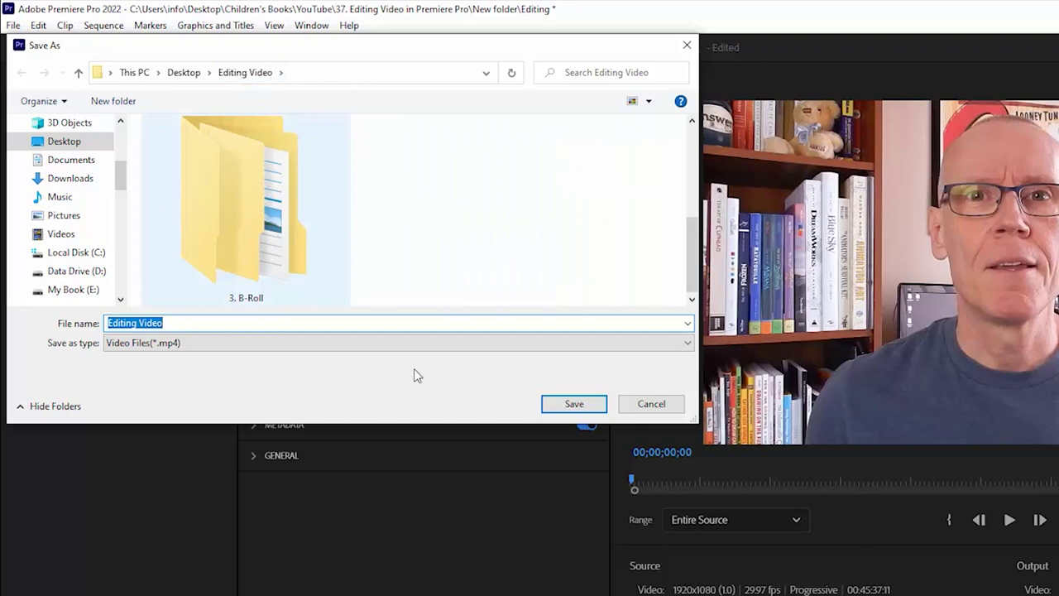
click(583, 404)
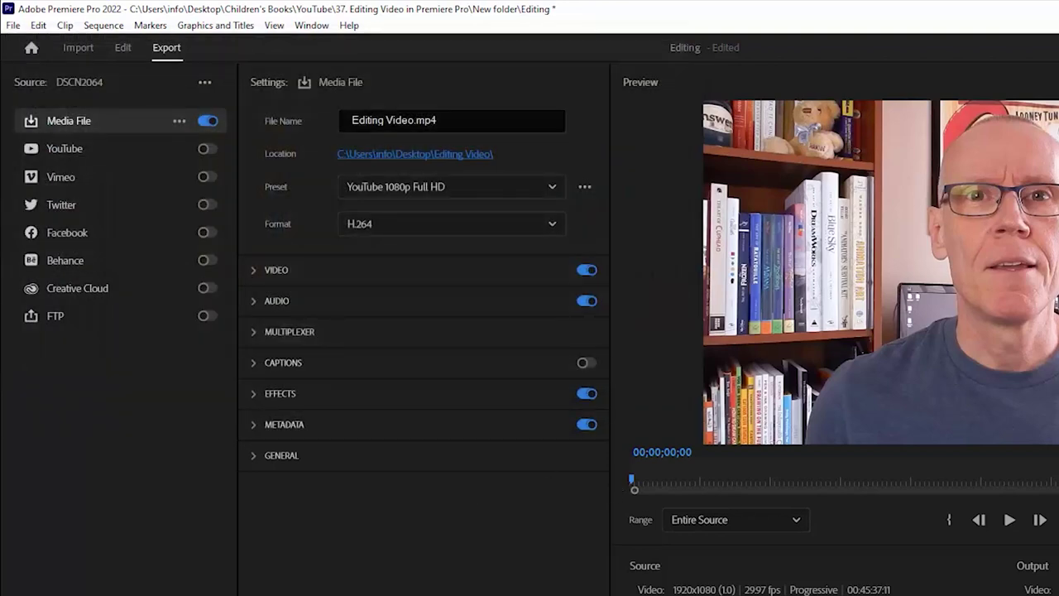
Choose the YouTube 1080p Full HD export preset and review the format options, keeping H.264.
click(553, 189)
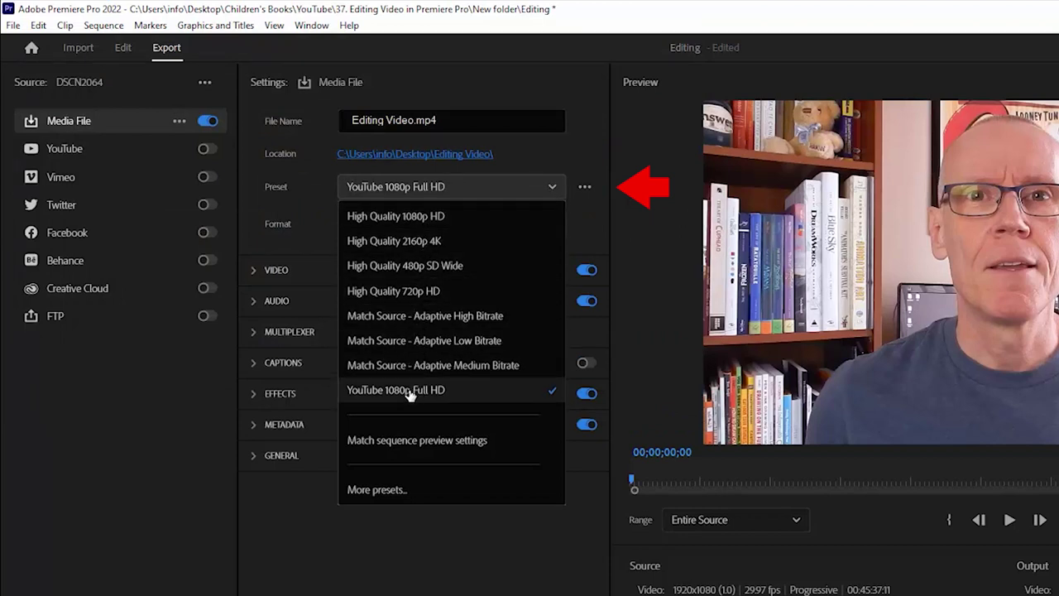
click(471, 395)
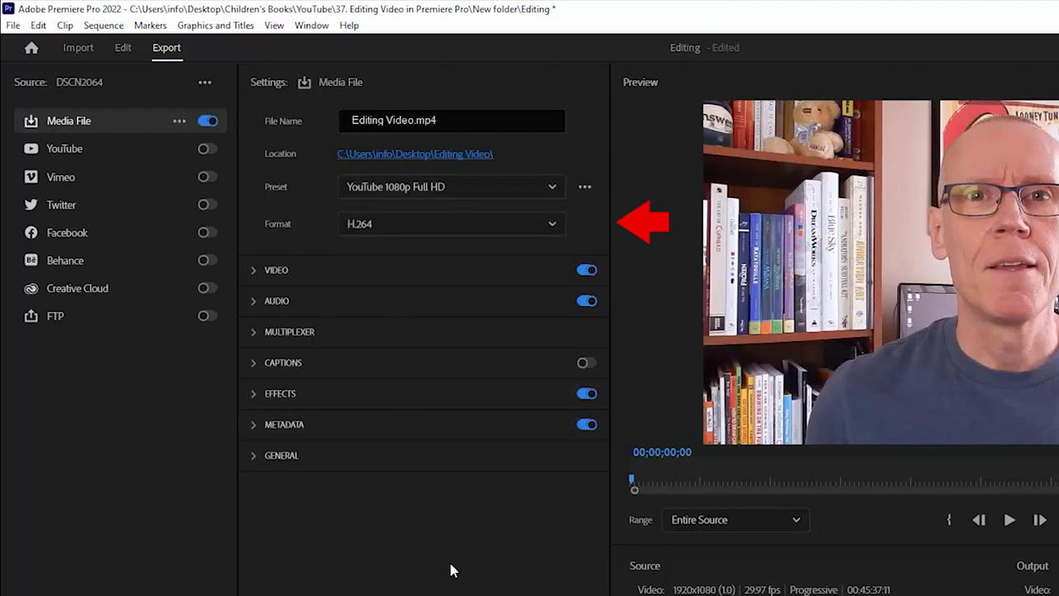
click(551, 225)
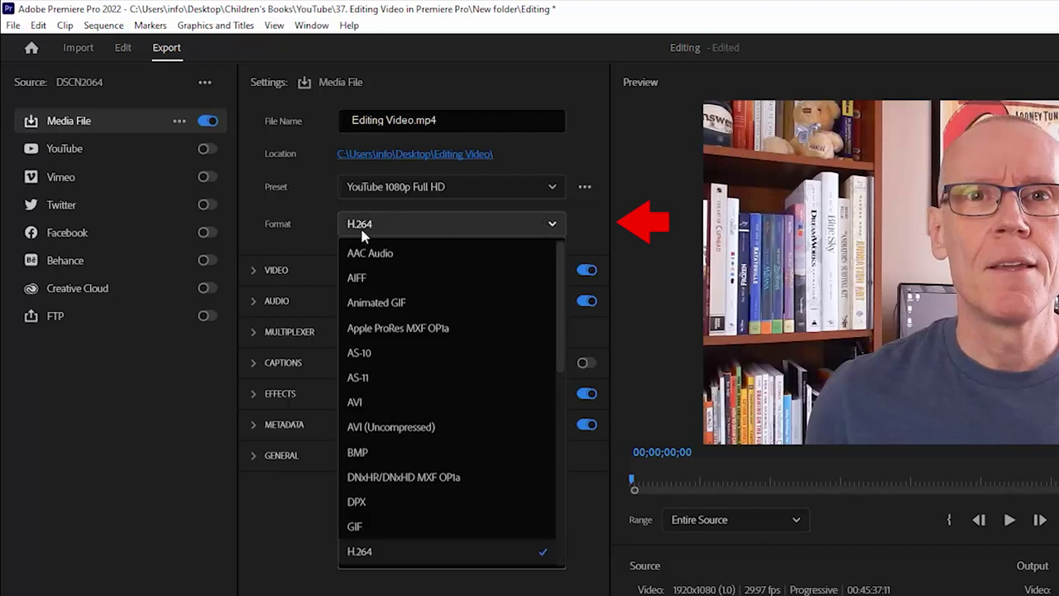
click(551, 225)
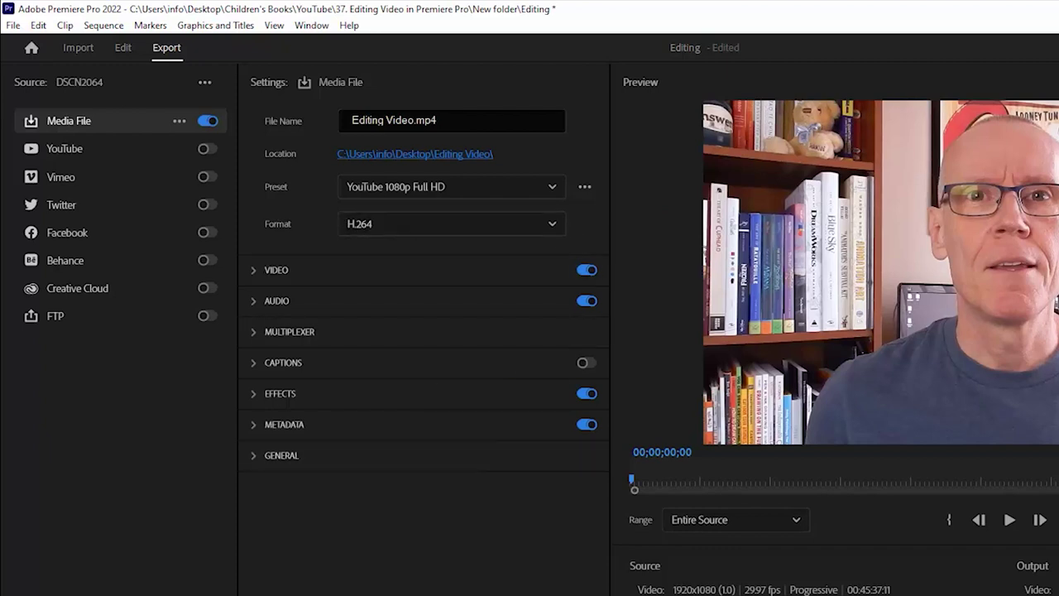